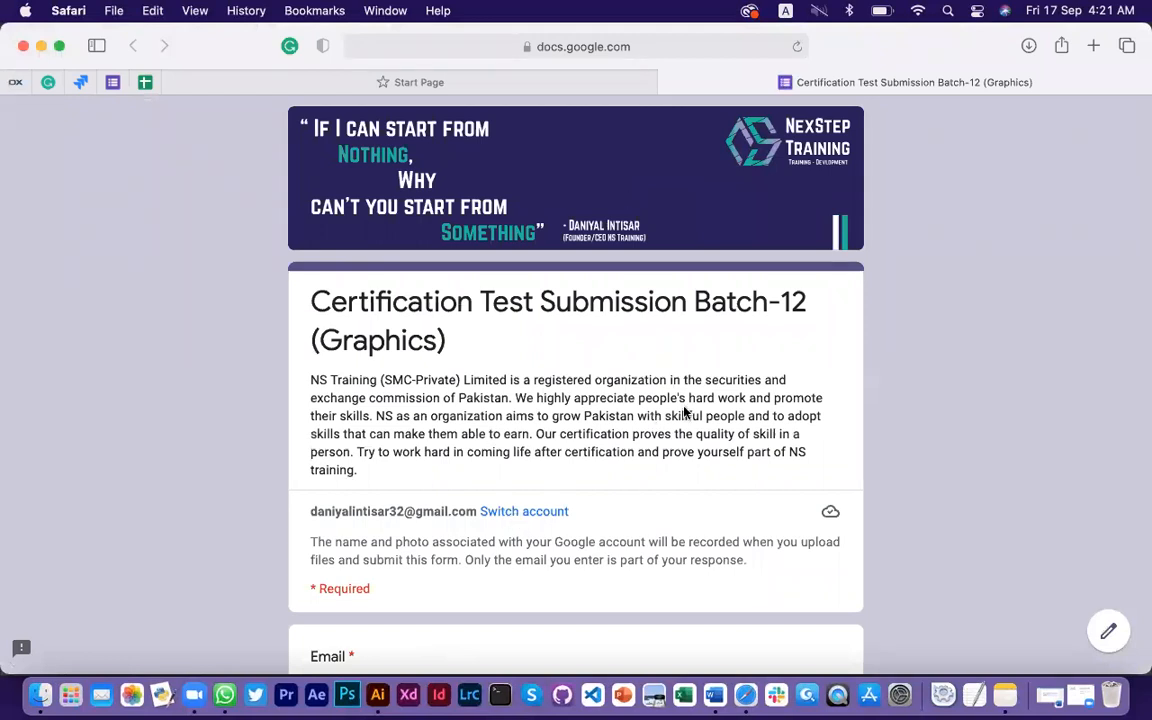
scroll(686, 405, down, 1)
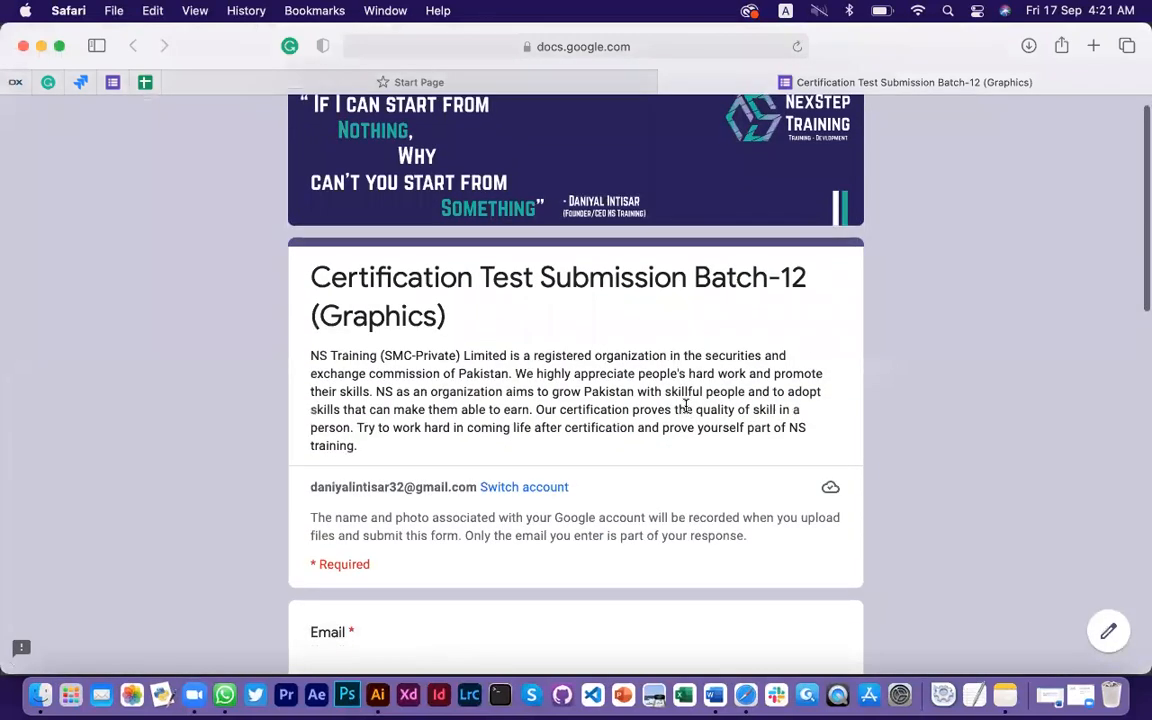
scroll(686, 405, down, 2)
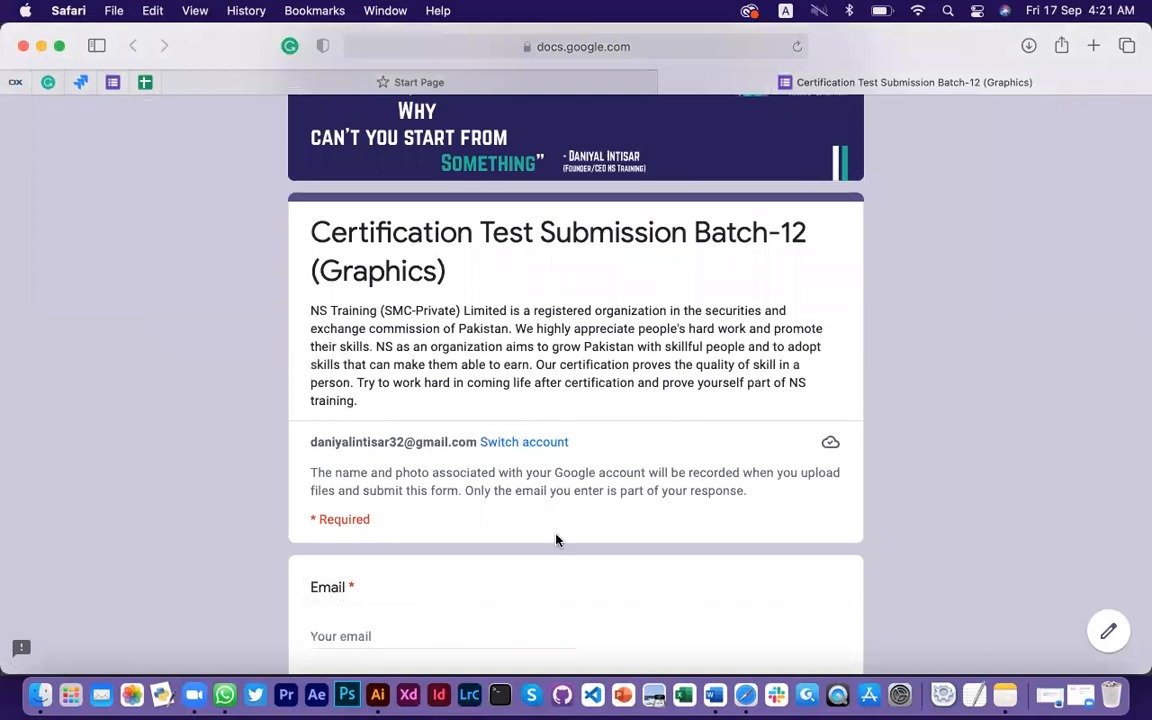
scroll(557, 540, down, 4)
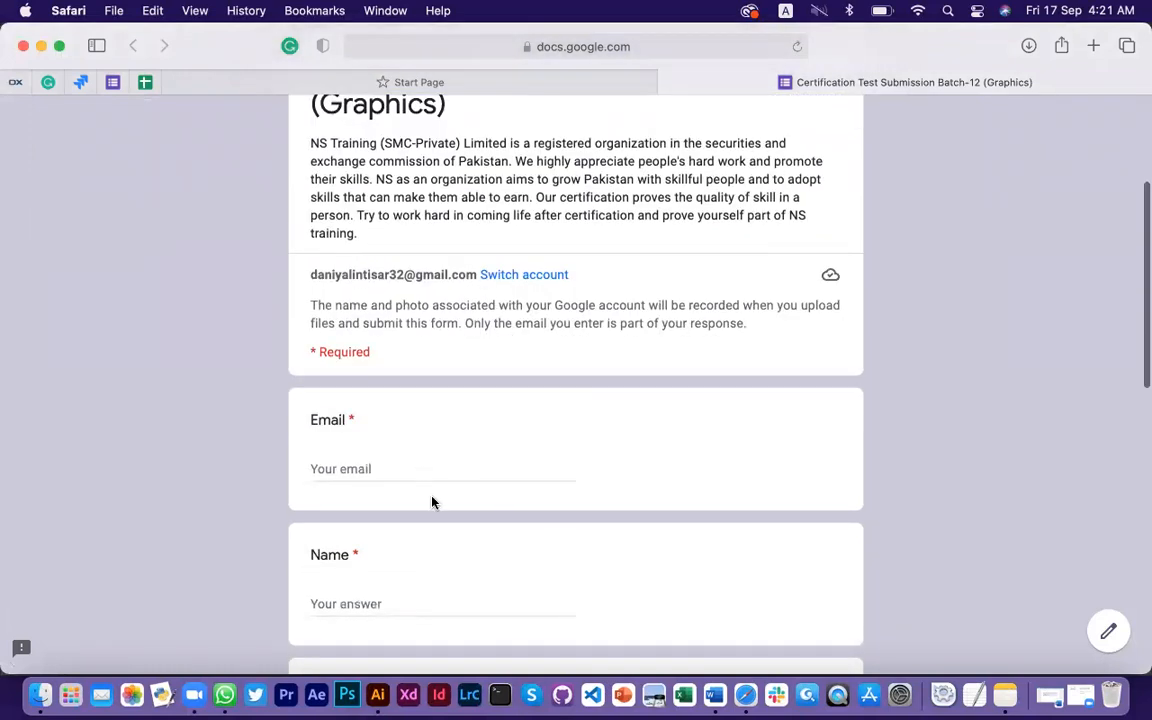
scroll(432, 499, down, 5)
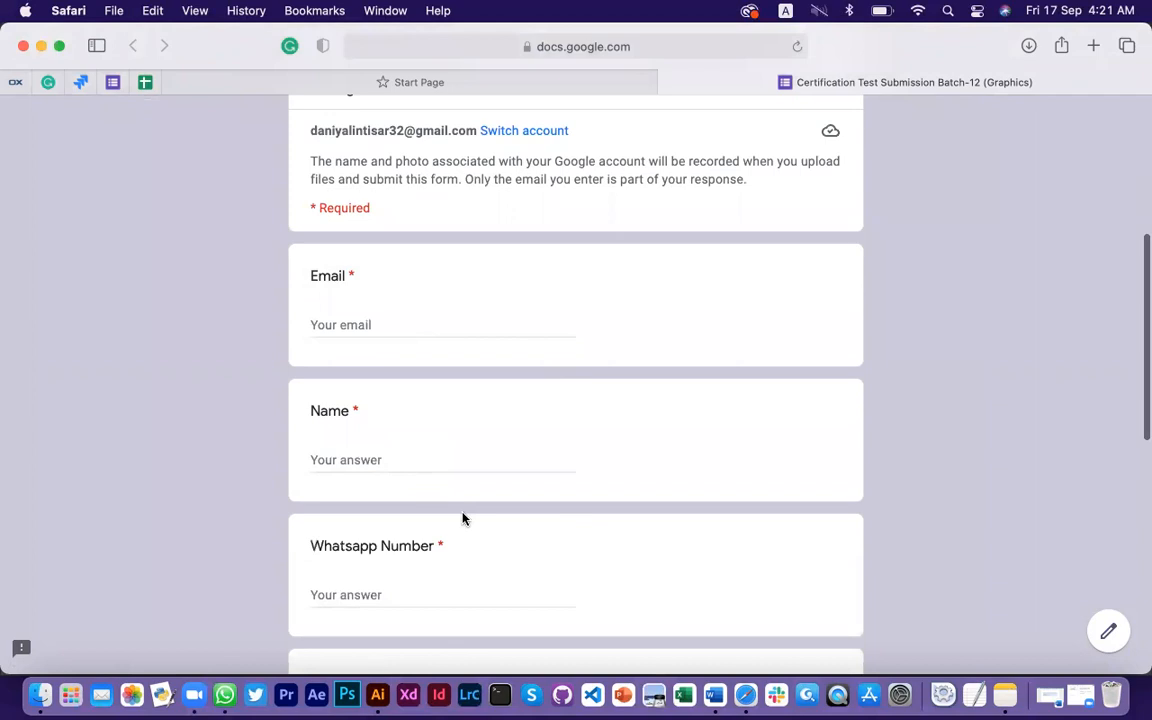
scroll(405, 495, down, 6)
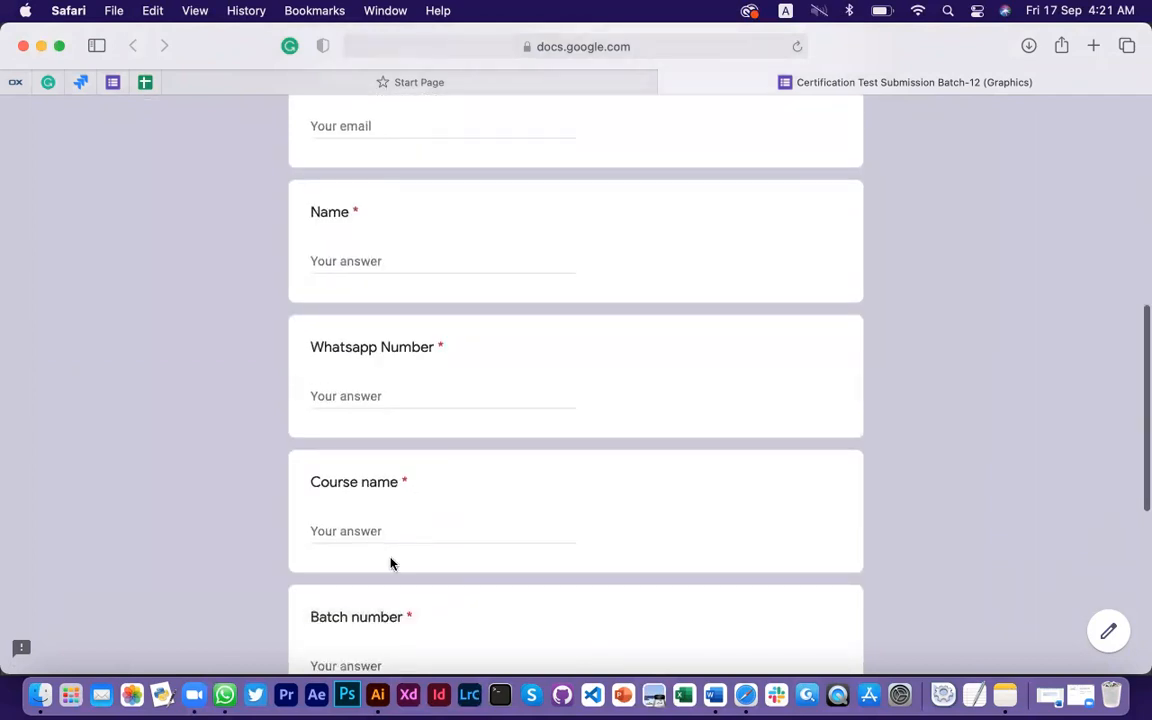
scroll(400, 500, down, 3)
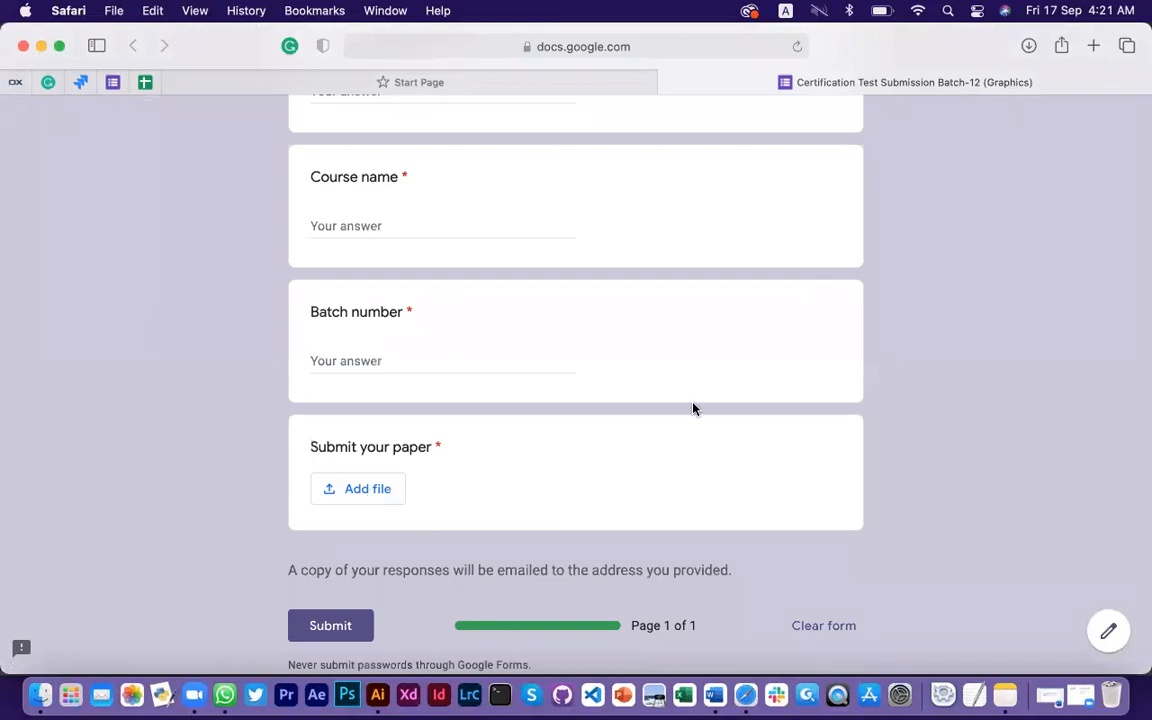
scroll(692, 406, up, 15)
Switch the certification form to the NS Graphics Google account
click(505, 513)
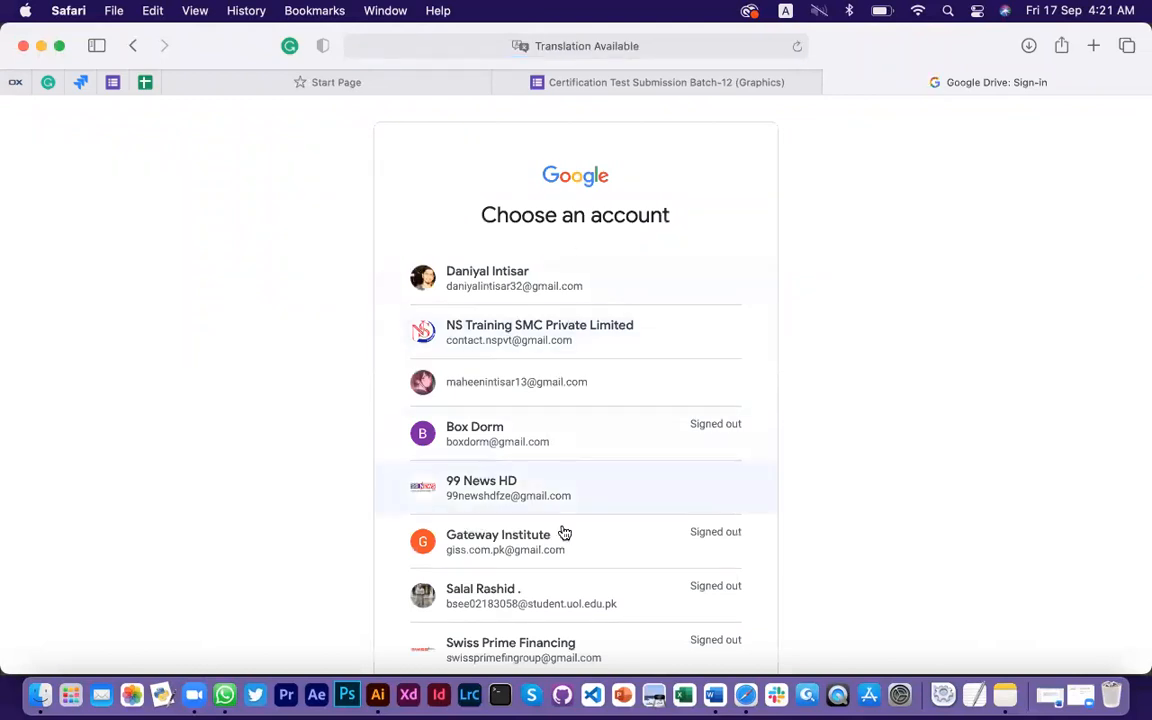
scroll(564, 532, down, 5)
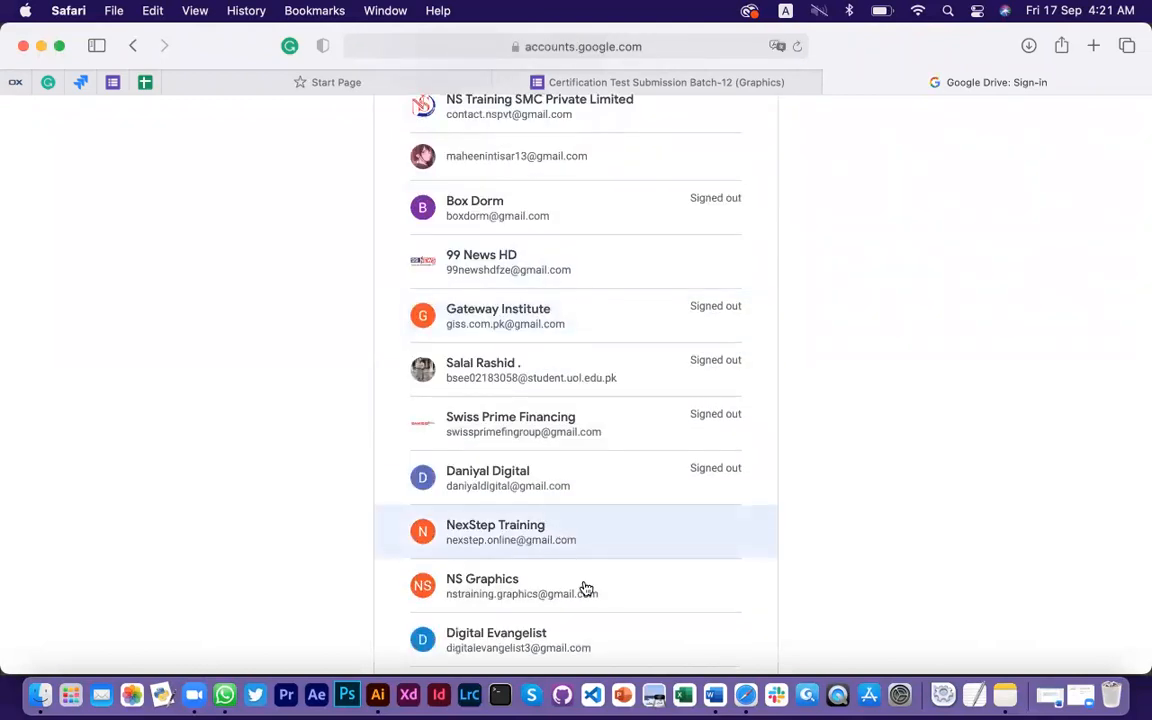
scroll(584, 590, down, 3)
click(530, 452)
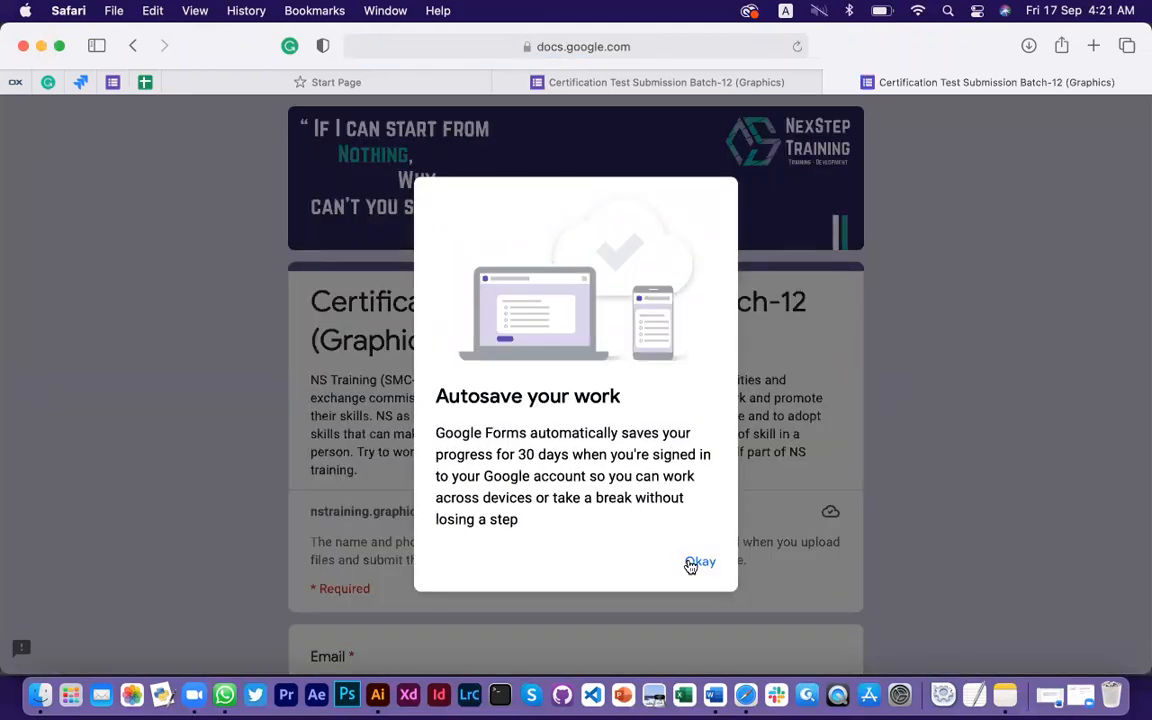
Dismiss the autosave notice, then enter the email address and 'Graphic Designing' as the Name answer
click(698, 563)
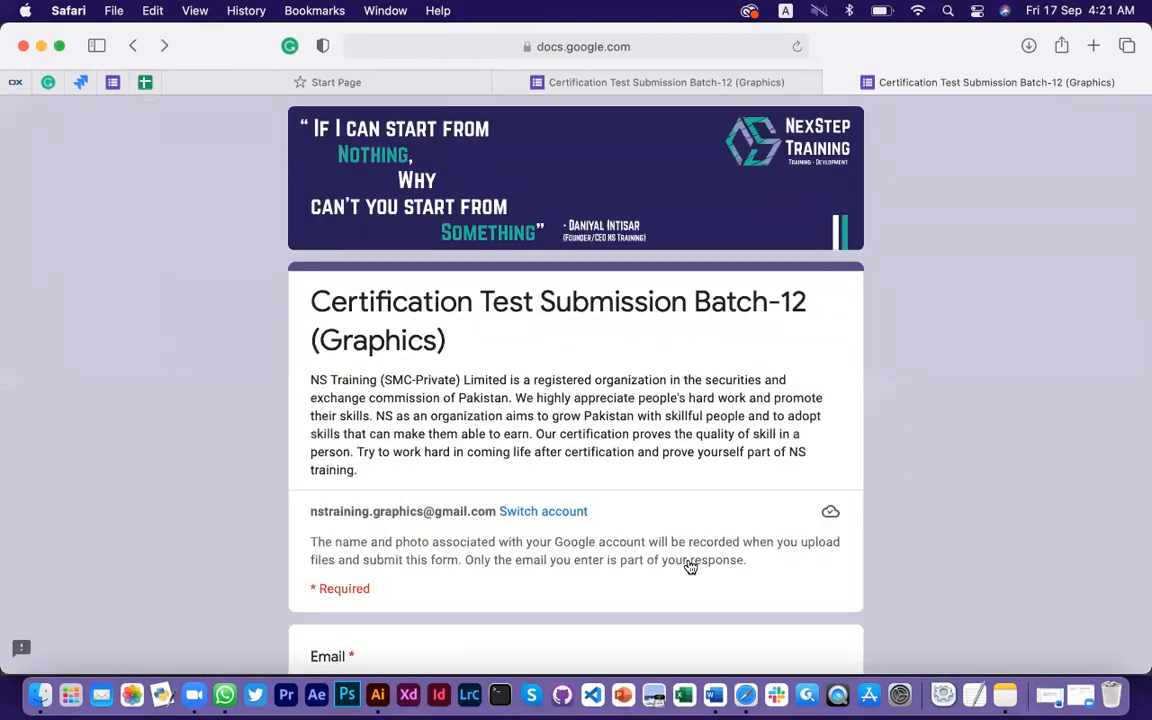
scroll(690, 567, down, 5)
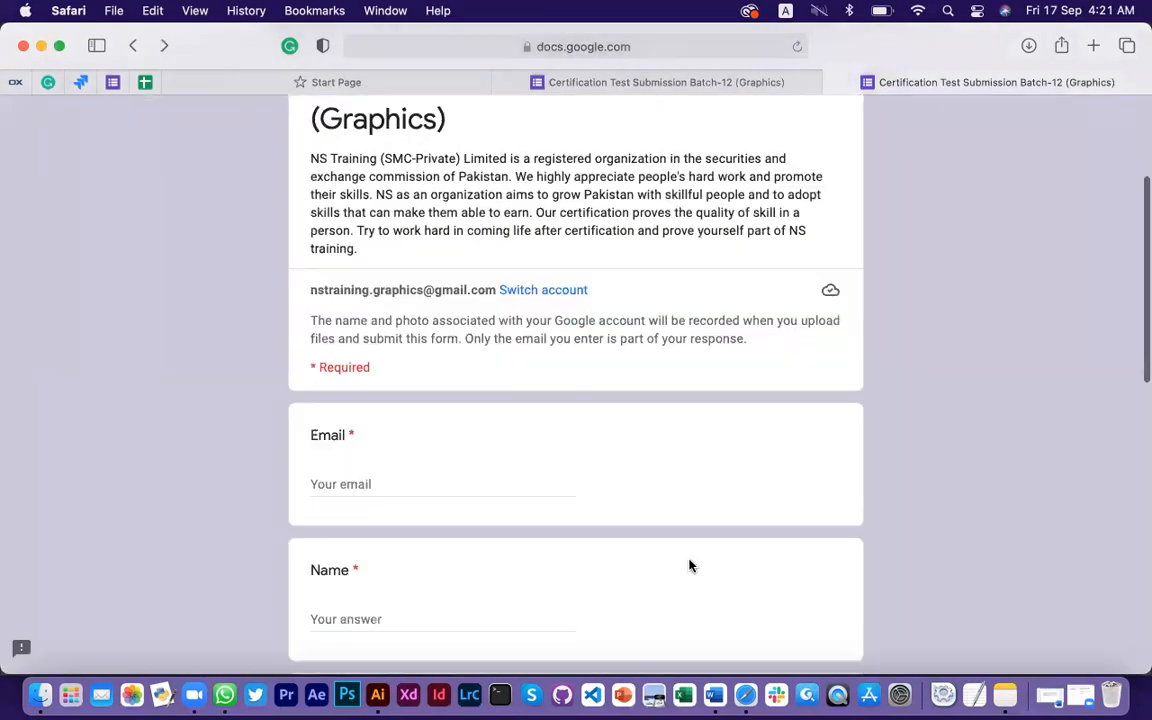
click(435, 443)
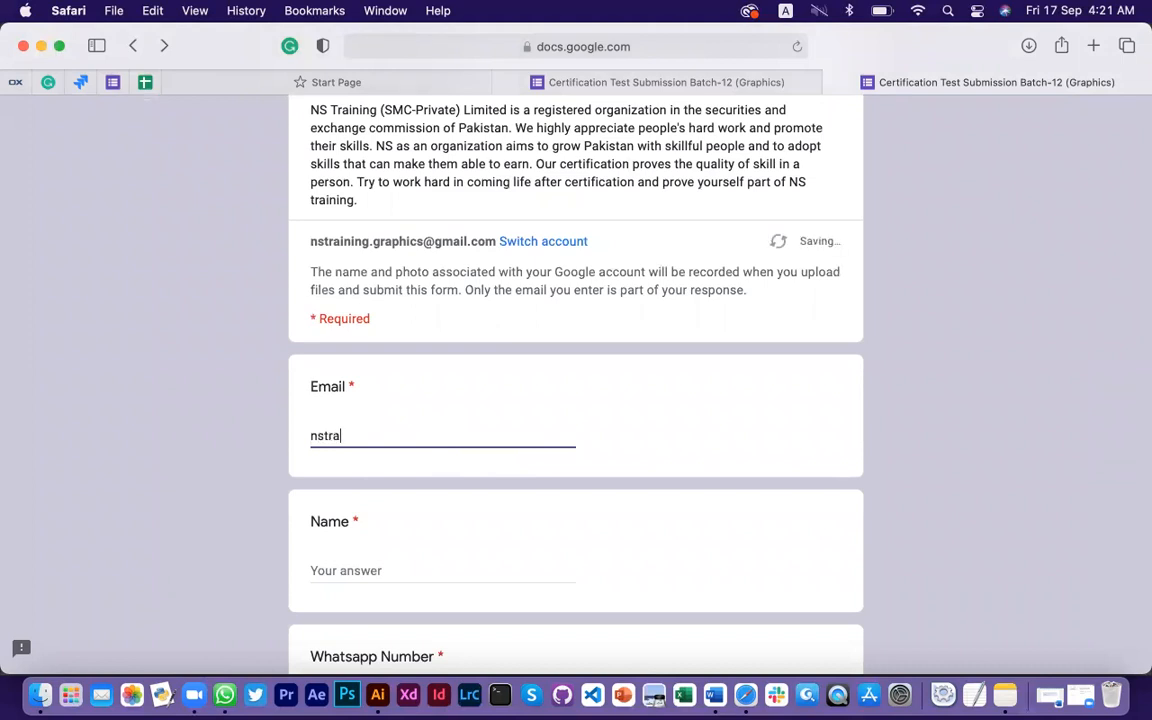
click(524, 496)
click(392, 576)
scroll(392, 576, down, 3)
text(Gra)
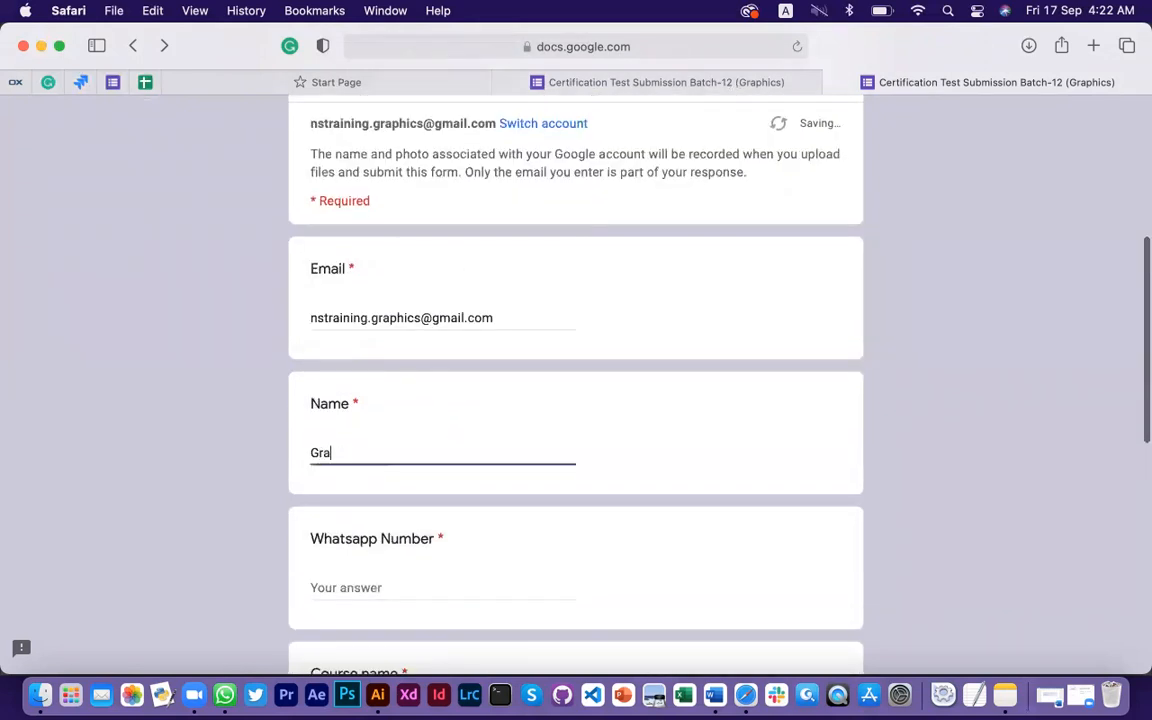
text(phic Designing)
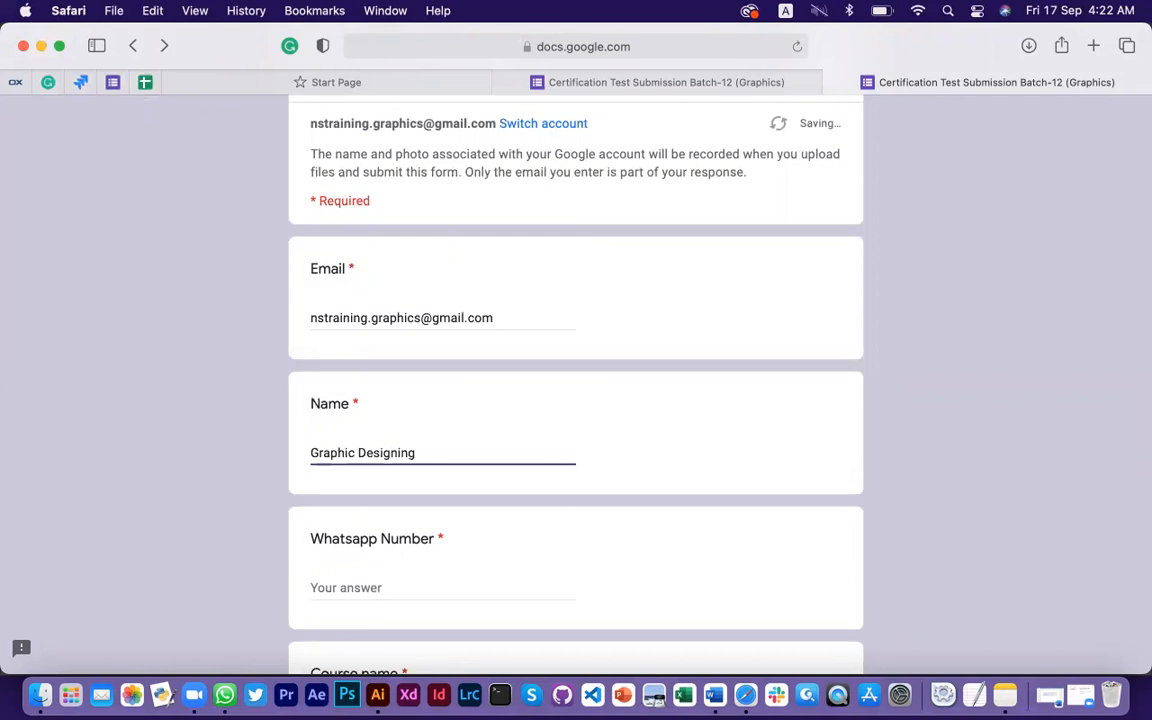
Enter the WhatsApp number, course name 'Graphic Designing' and batch number 12
scroll(480, 580, down, 3)
click(408, 457)
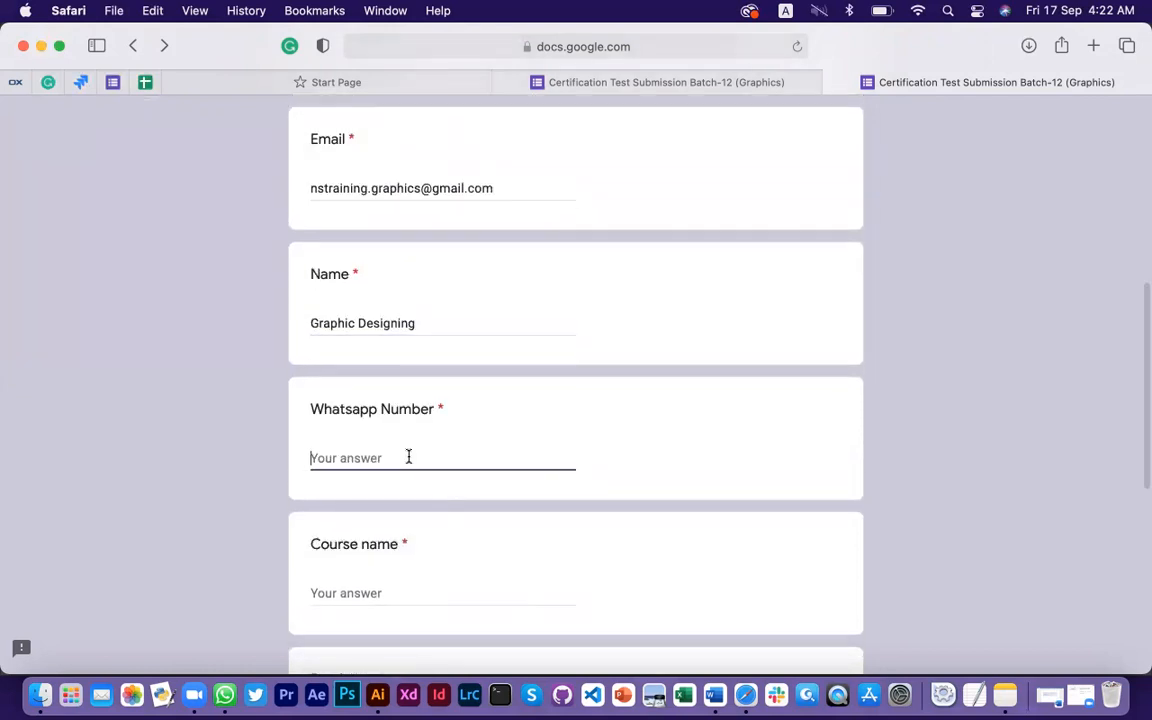
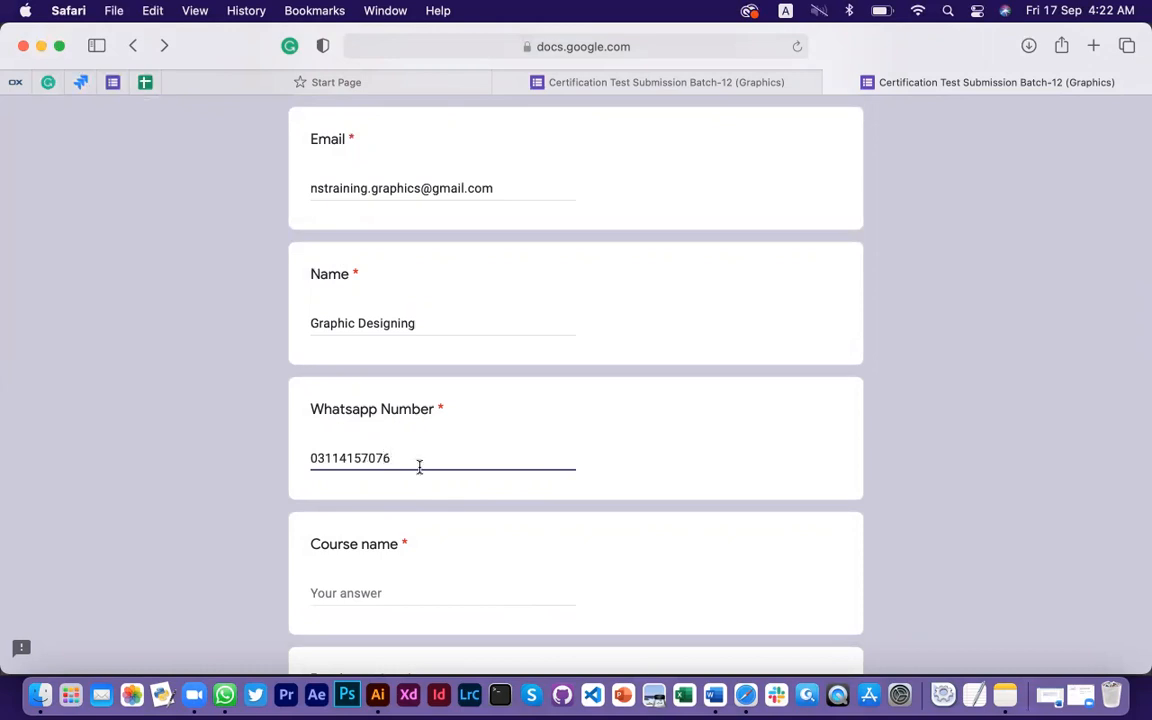
scroll(480, 500, down, 2)
click(408, 509)
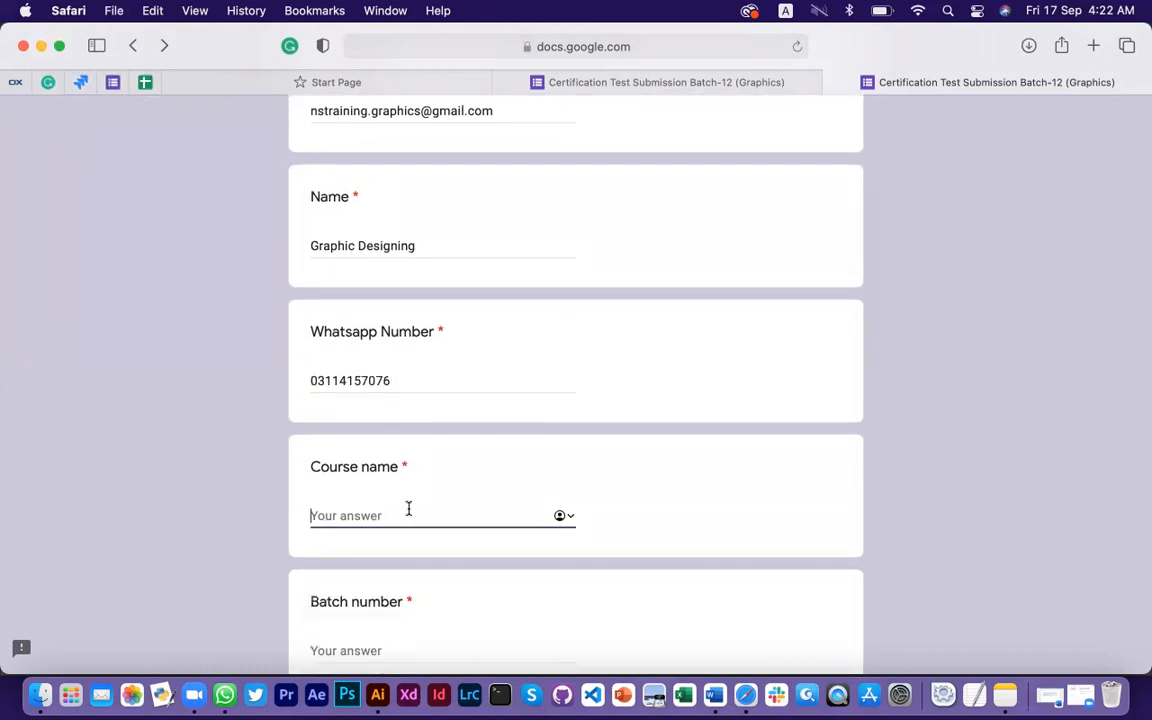
scroll(408, 509, down, 1)
text(Gra)
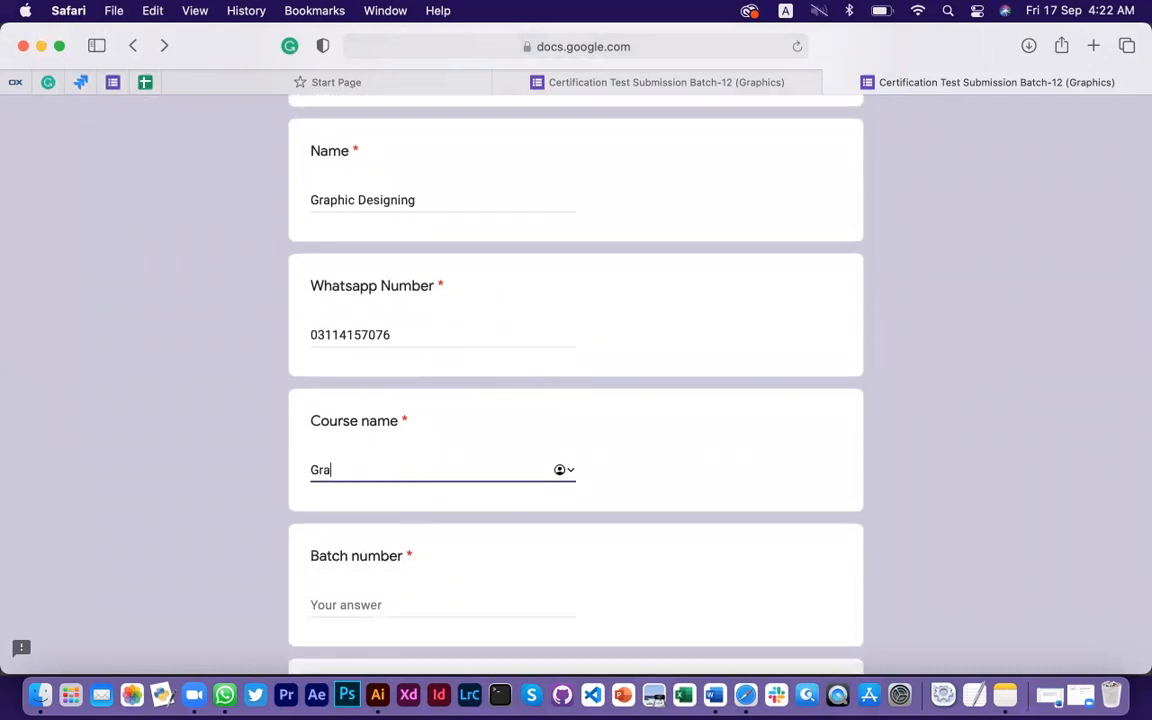
text(phic Designing)
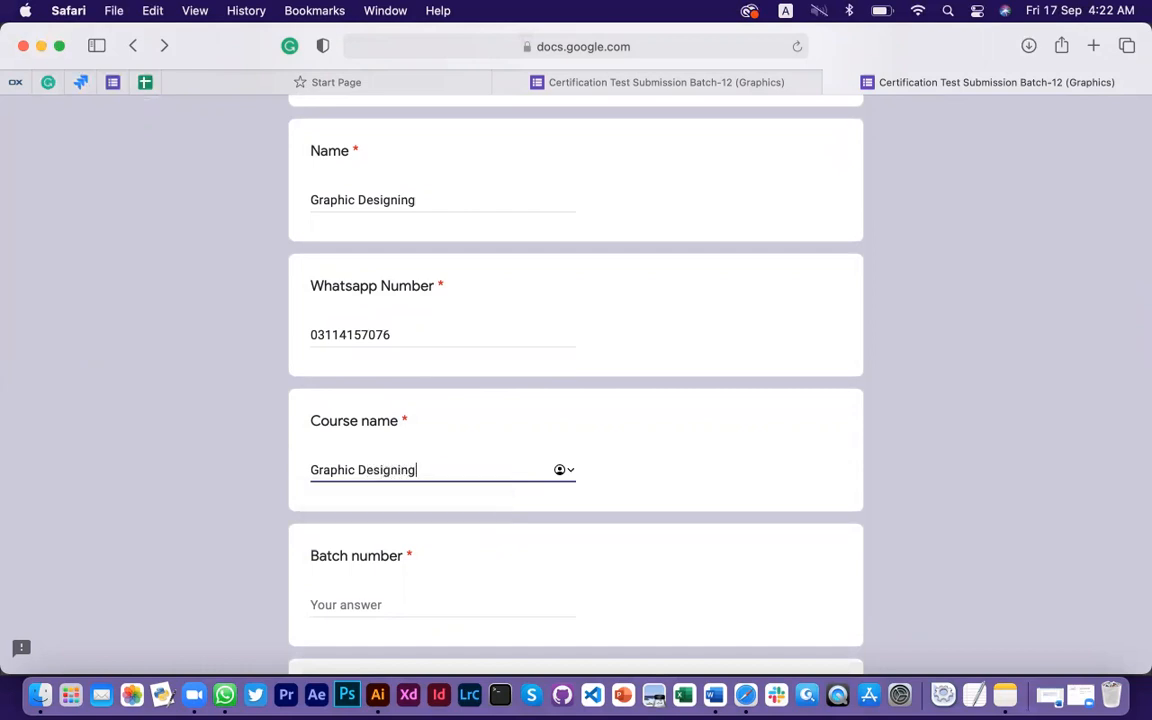
scroll(524, 518, down, 3)
click(419, 477)
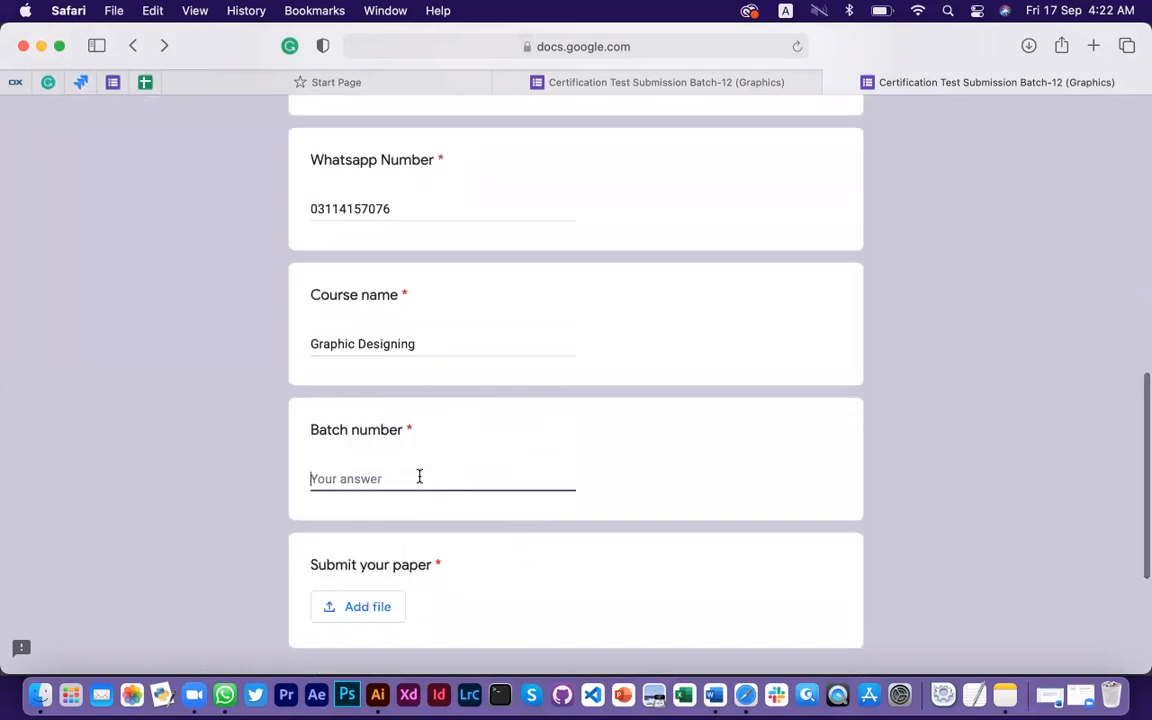
text(12)
scroll(443, 510, down, 3)
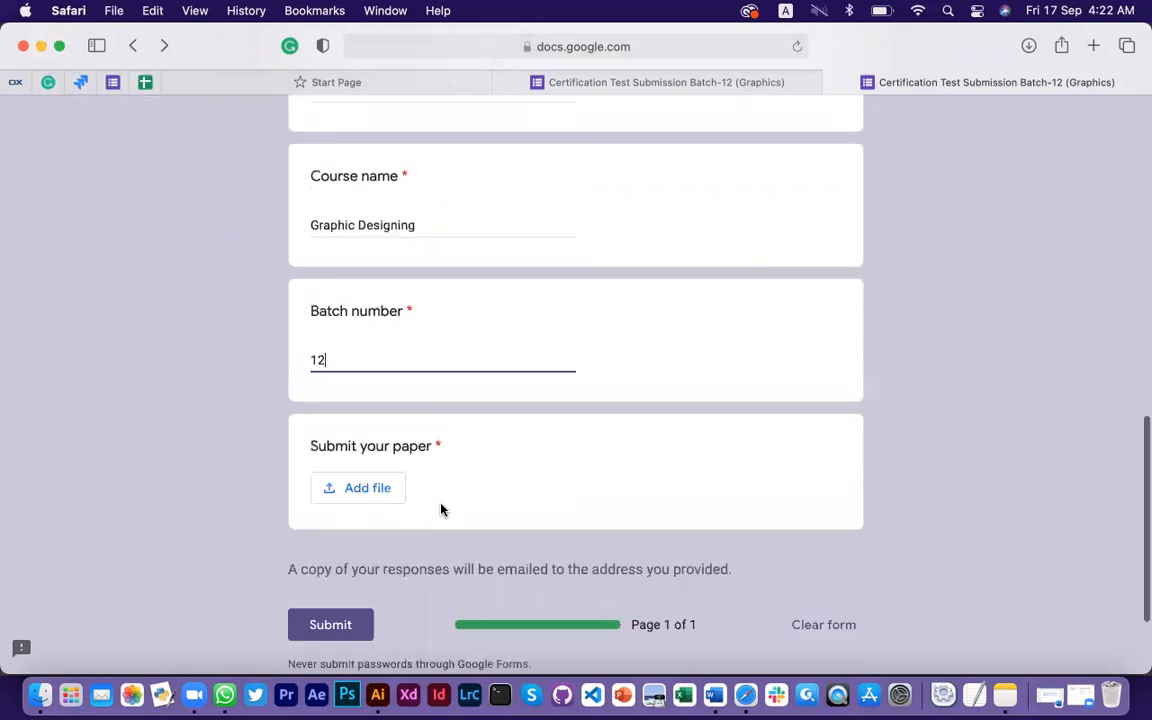
Open and close the paper question's file upload picker twice without attaching anything
click(373, 496)
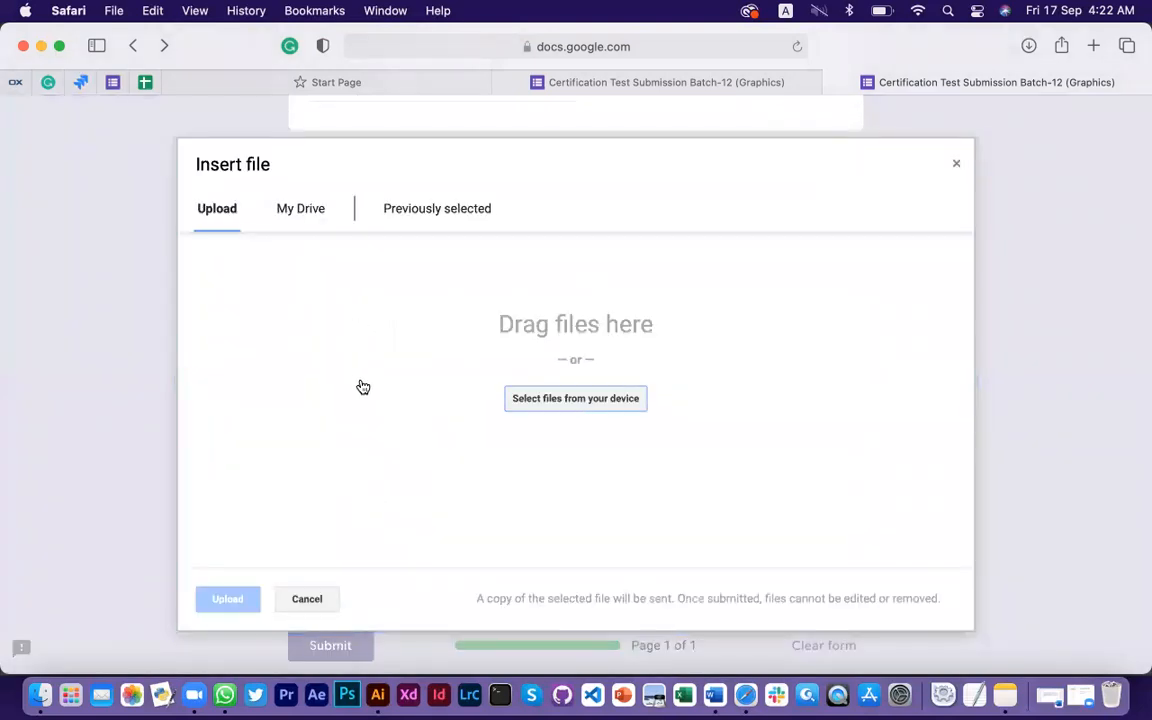
click(954, 168)
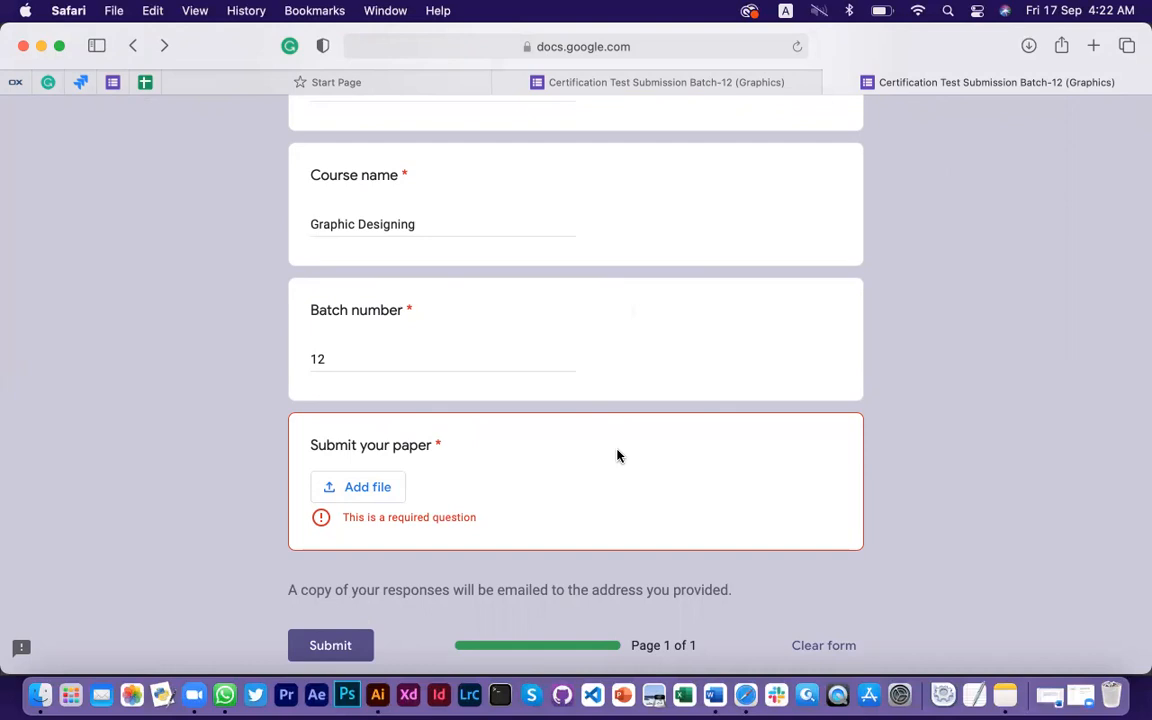
click(372, 483)
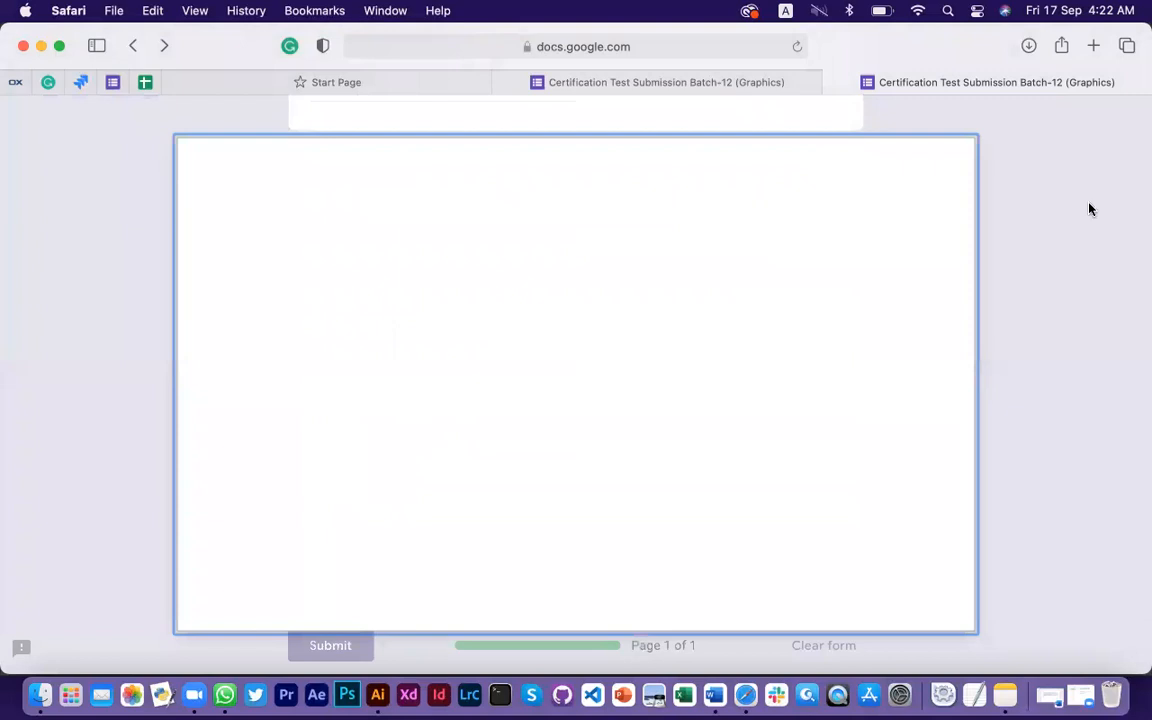
click(954, 166)
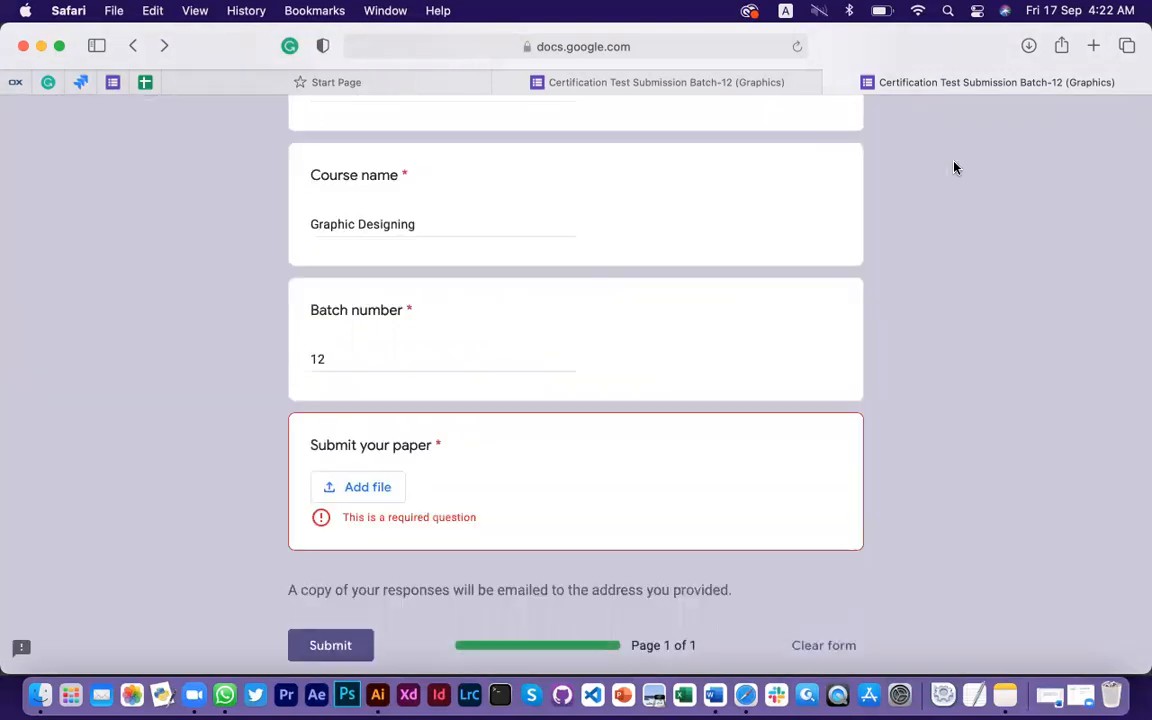
Reopen the upload picker, look through Drive and Recent, then open the local file chooser
click(363, 490)
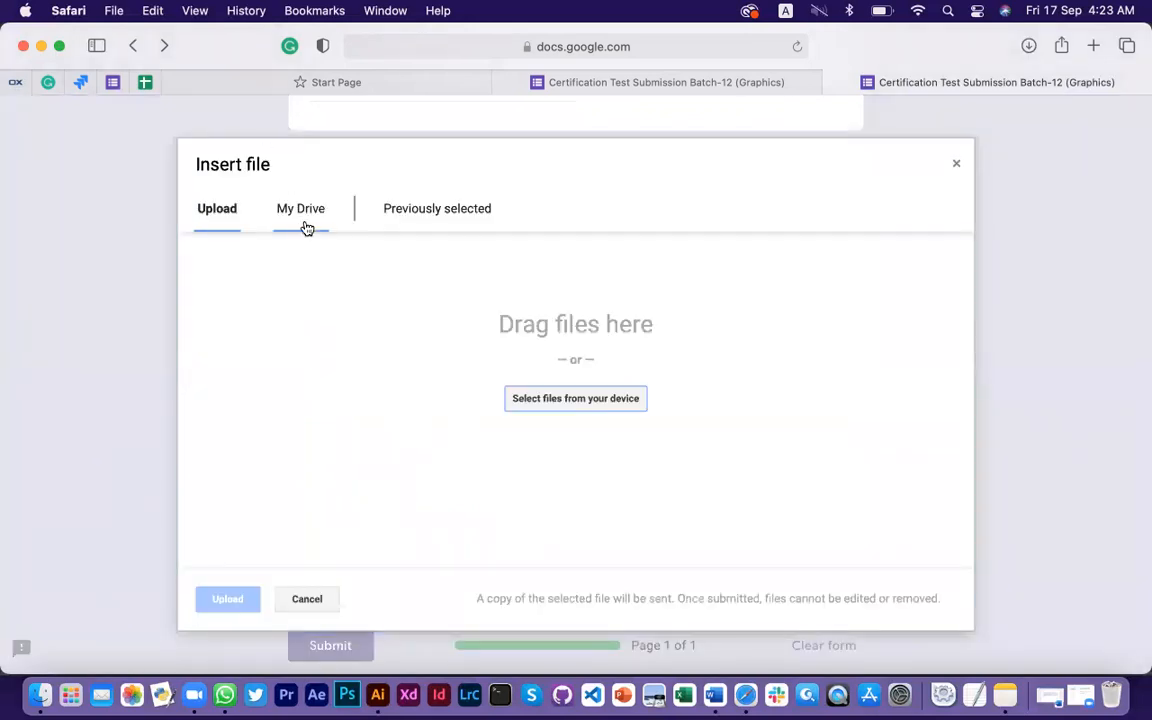
click(304, 222)
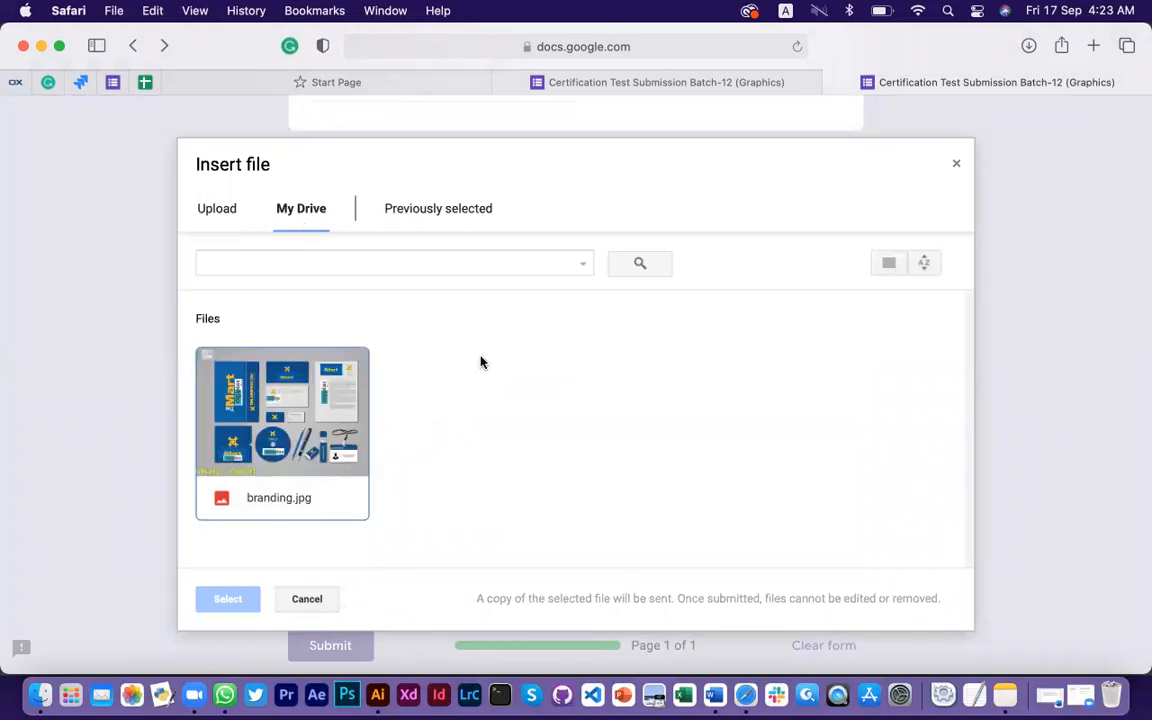
click(457, 207)
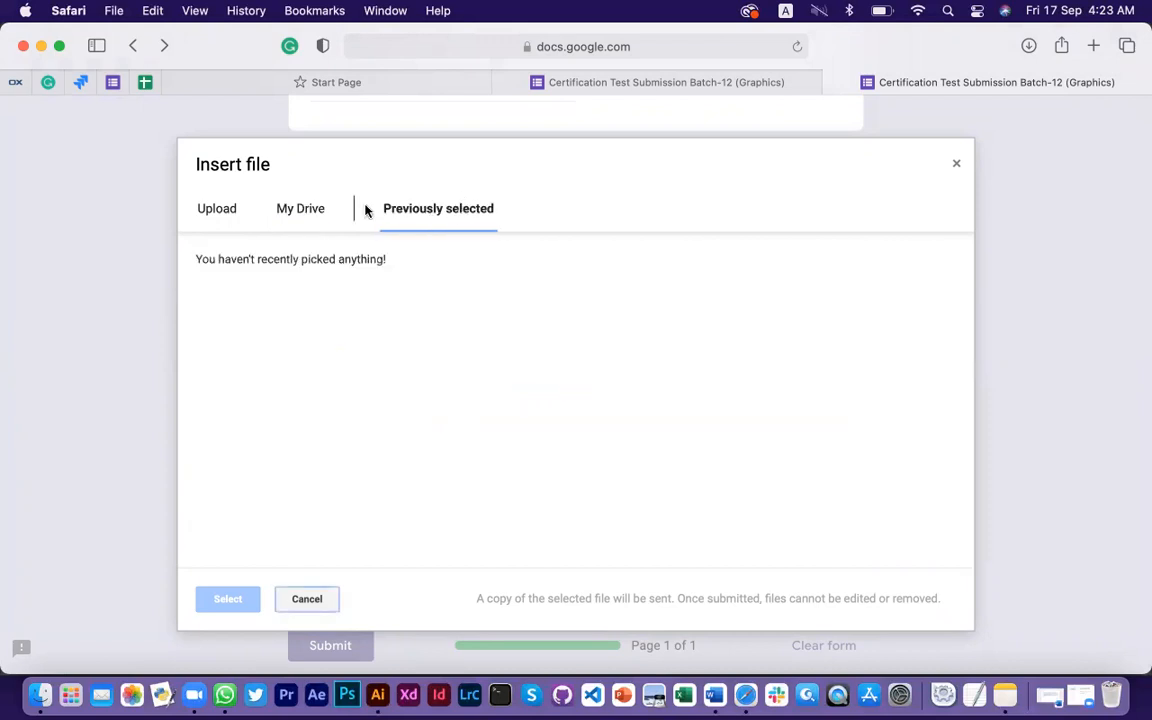
click(234, 220)
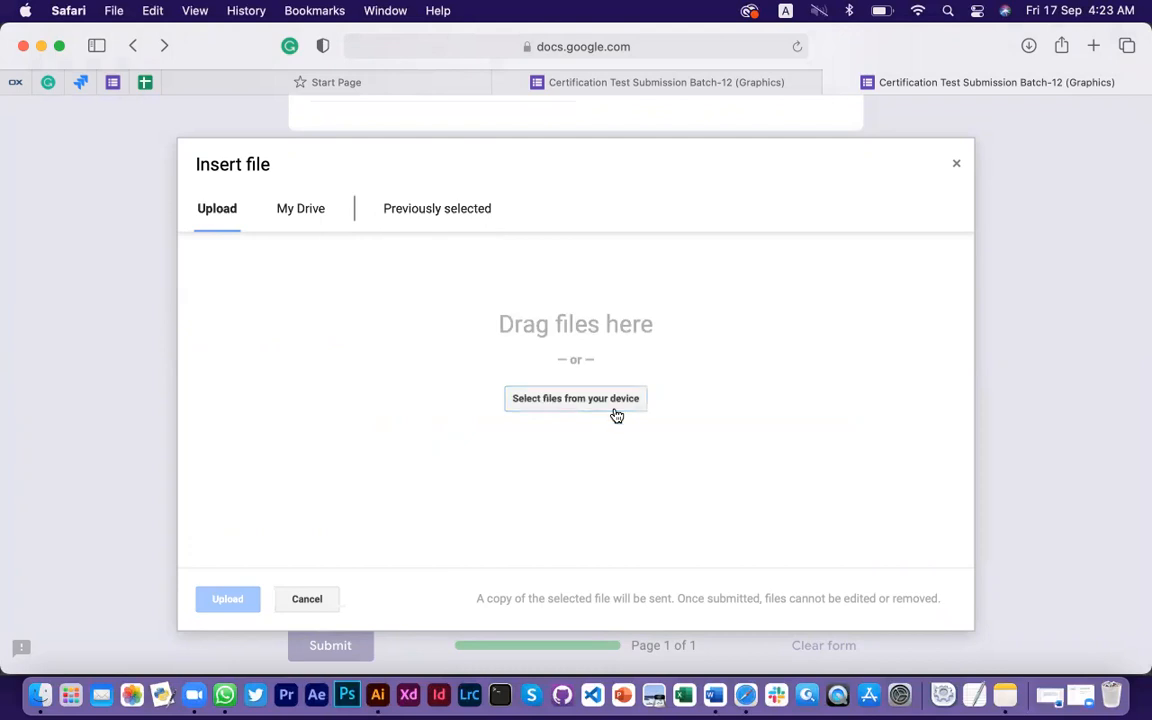
click(599, 403)
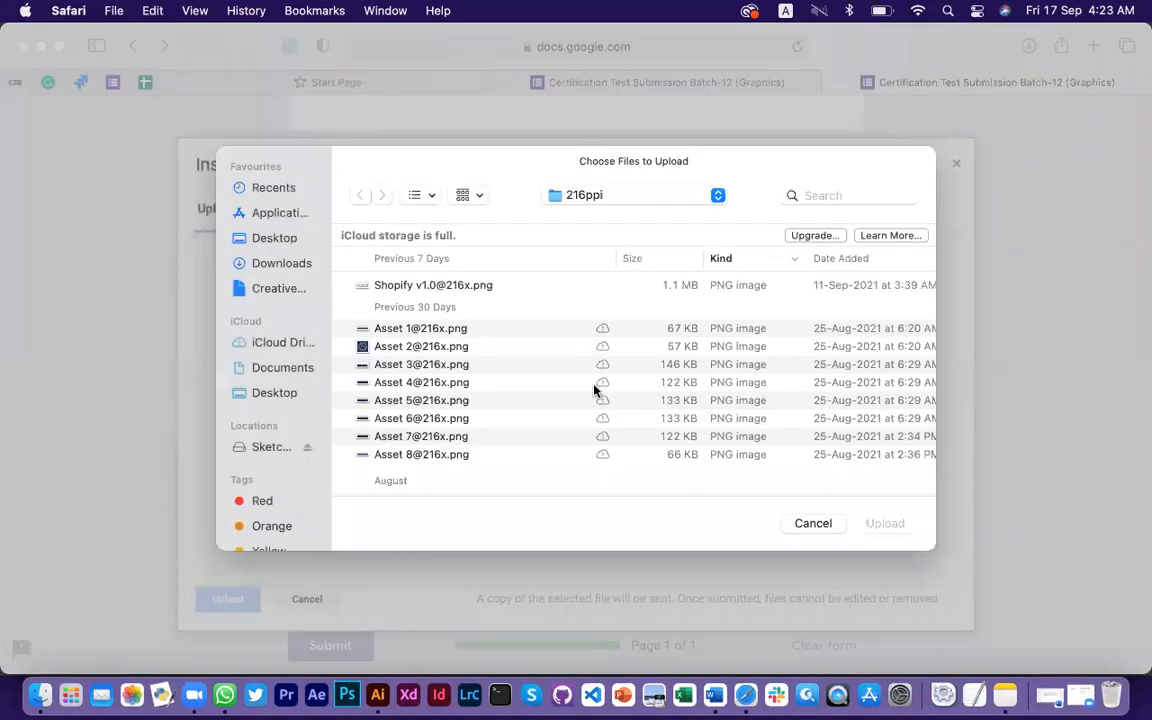
double_click(446, 456)
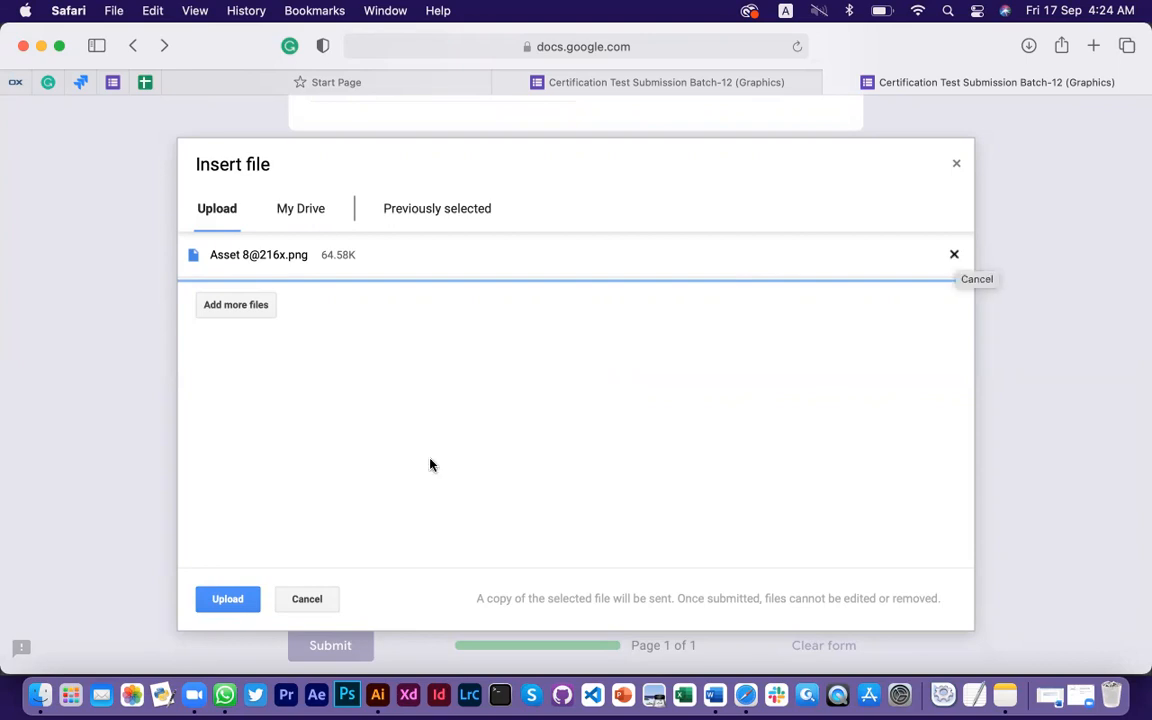
click(378, 700)
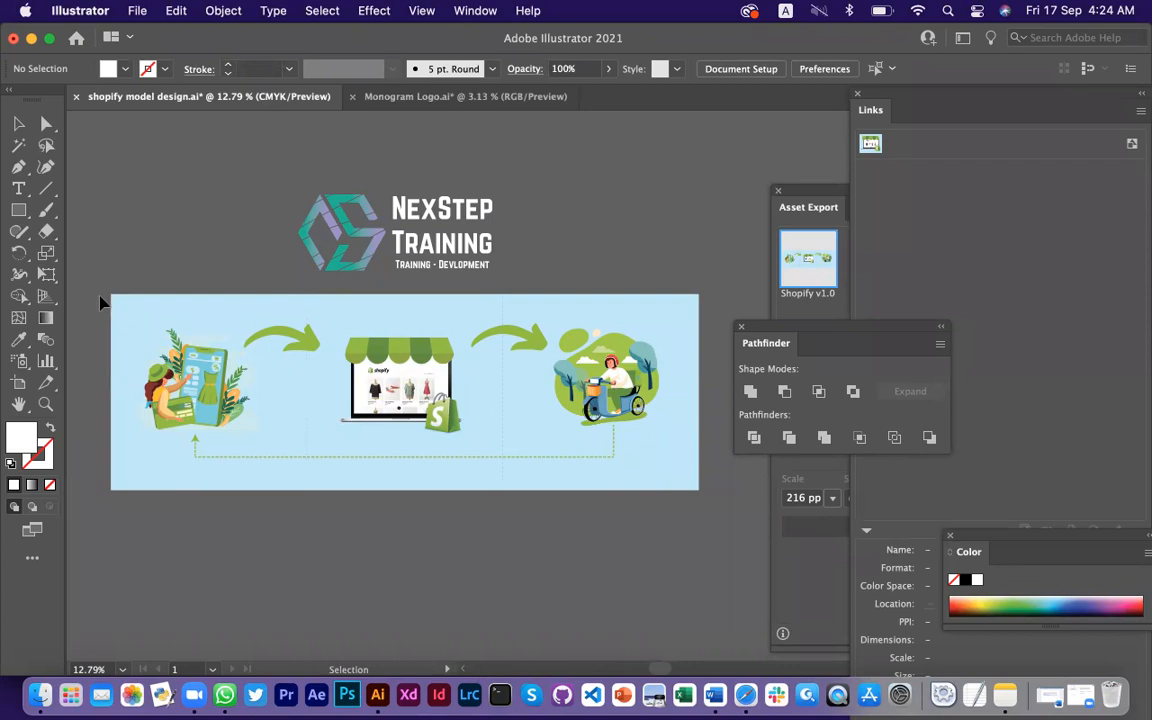
Collect the whole banner group as a single export asset with PDF format
click(716, 485)
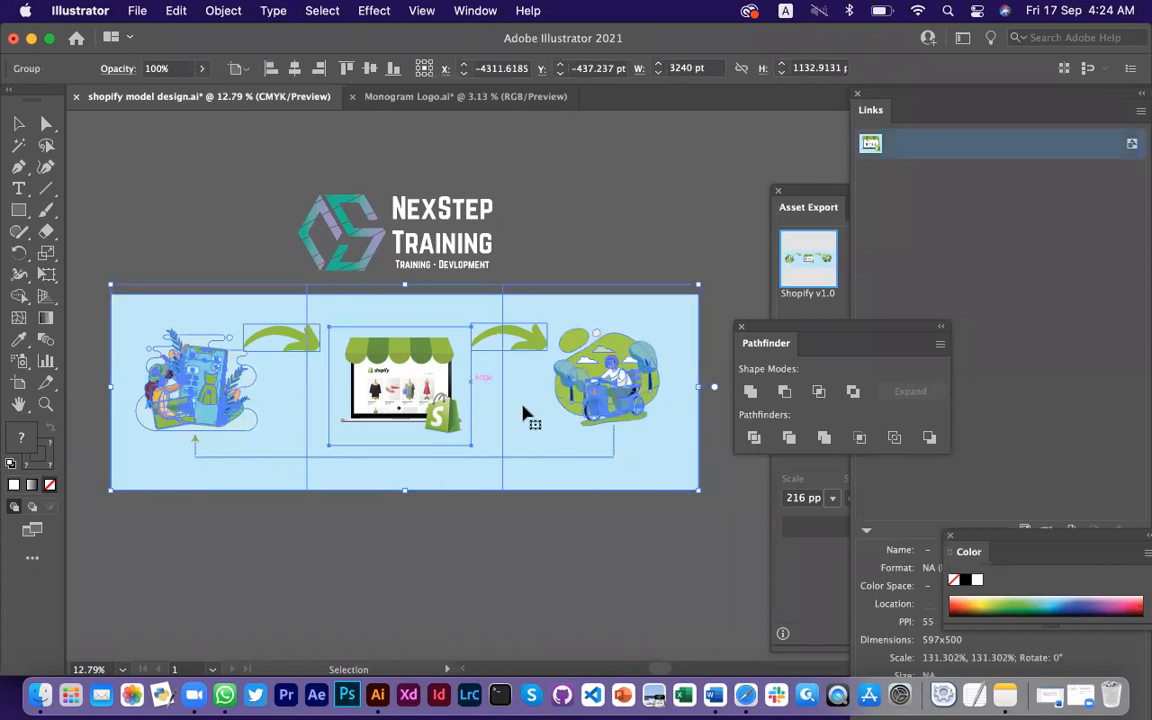
right_click(474, 341)
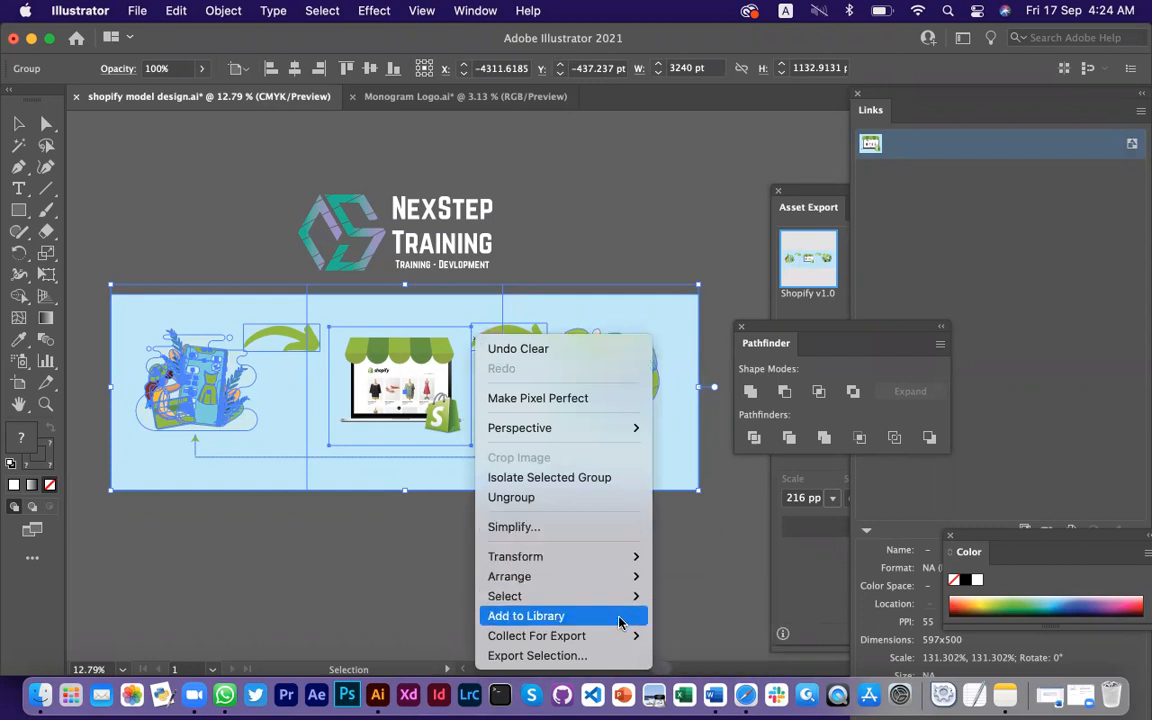
mouse_move(600, 636)
click(677, 638)
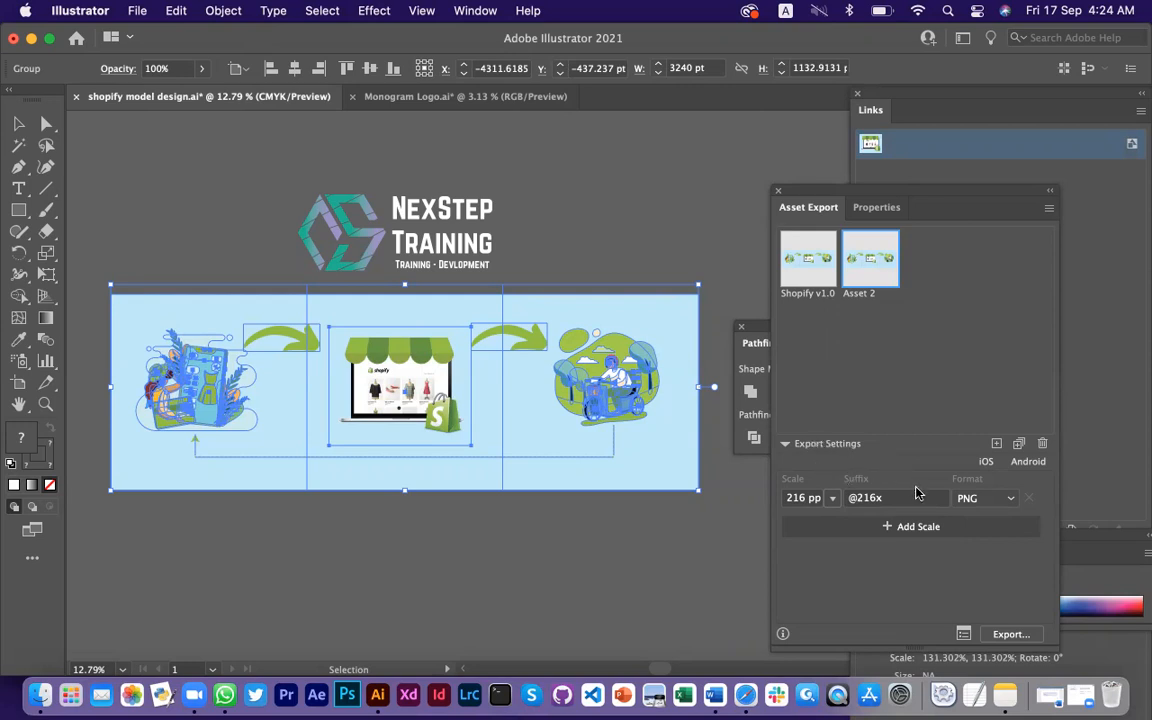
click(985, 497)
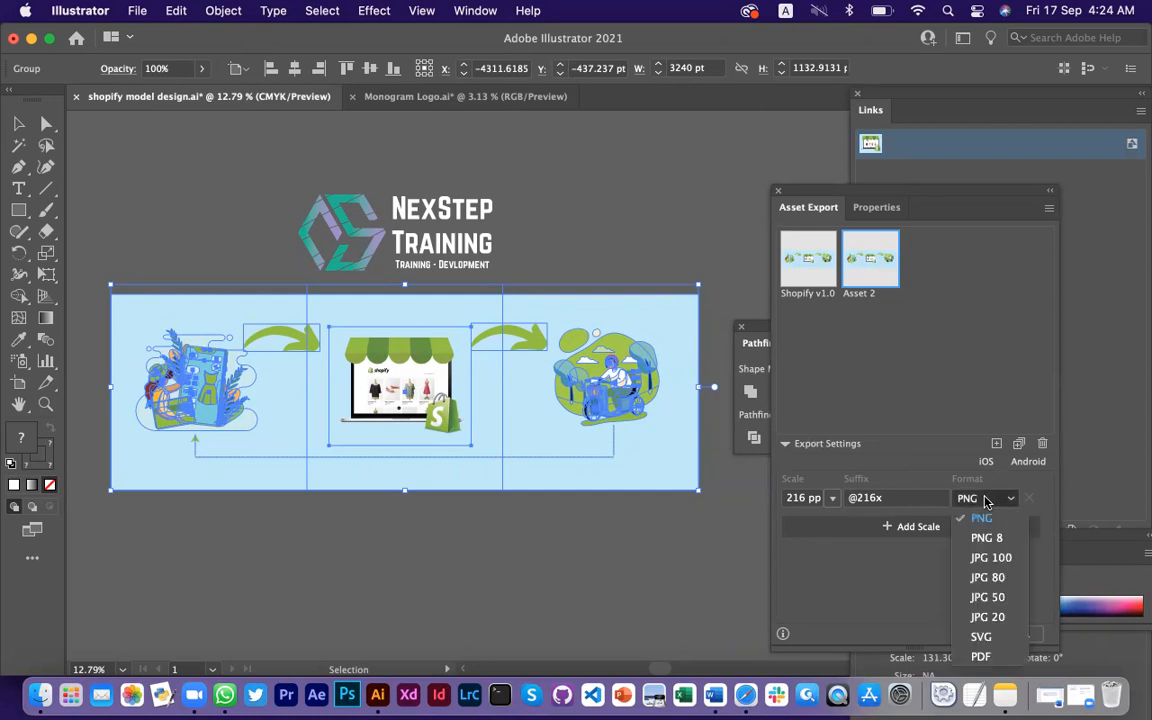
click(980, 655)
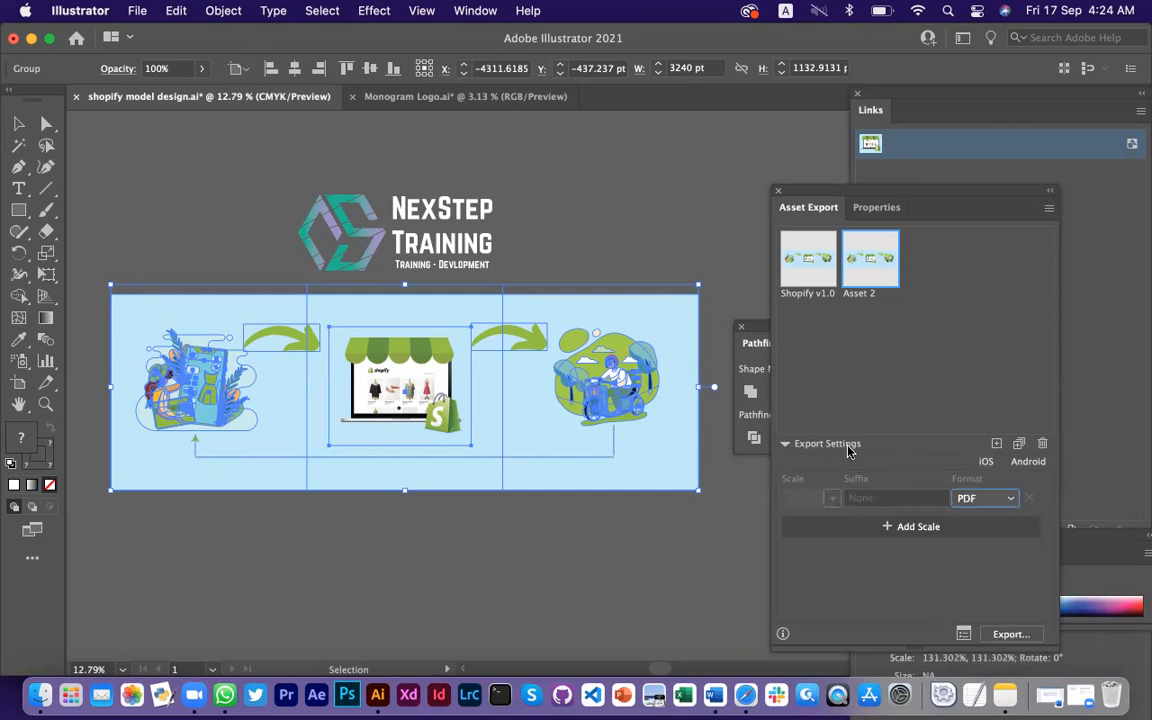
Tidy the Asset Export panel, deleting the extra Asset 3 so only Asset 2 remains added
click(785, 445)
click(785, 445)
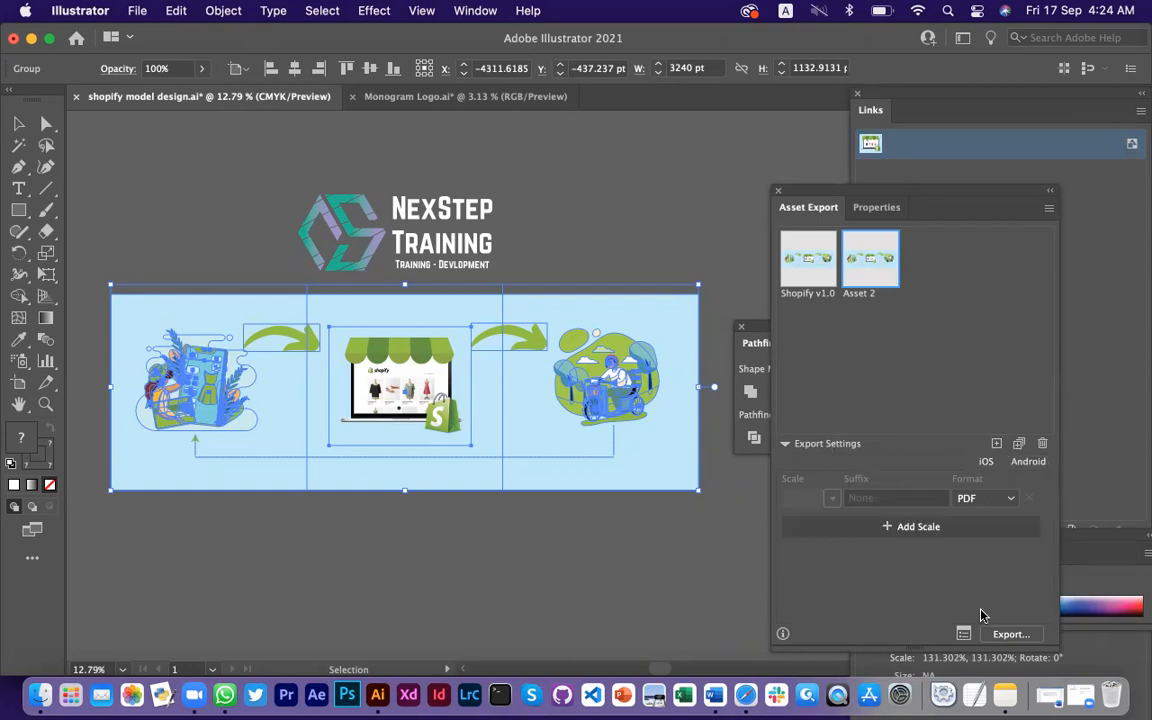
click(876, 209)
click(810, 207)
click(997, 444)
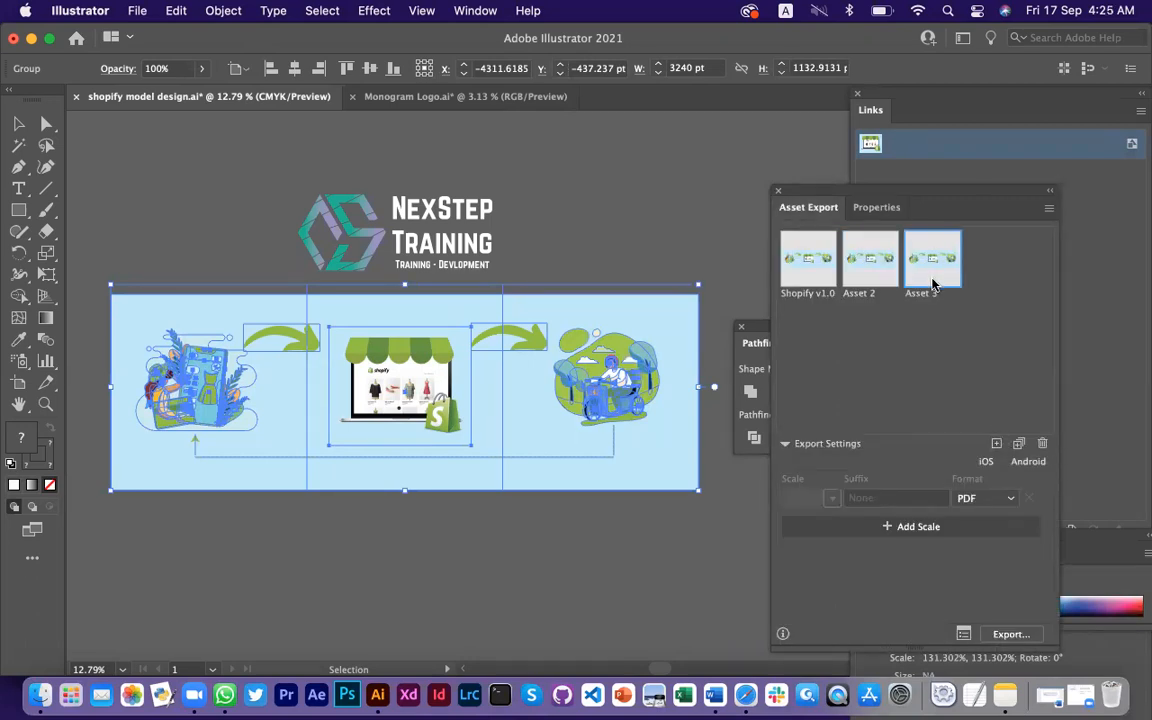
click(1043, 443)
click(998, 338)
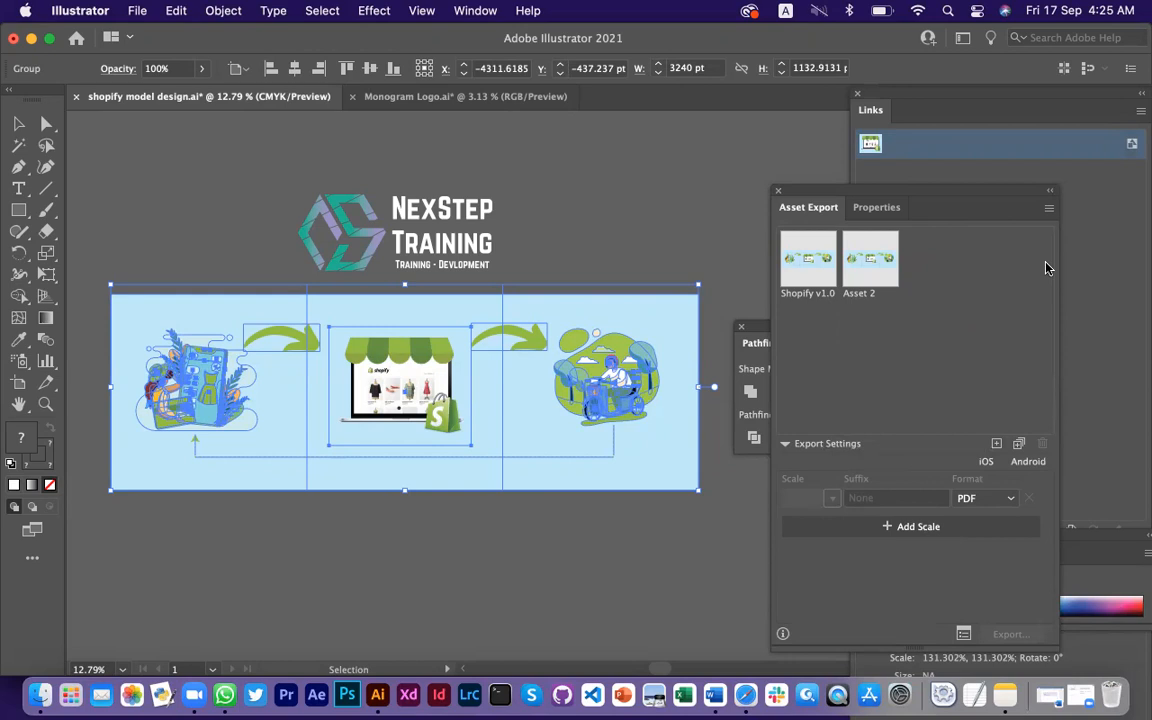
click(1049, 208)
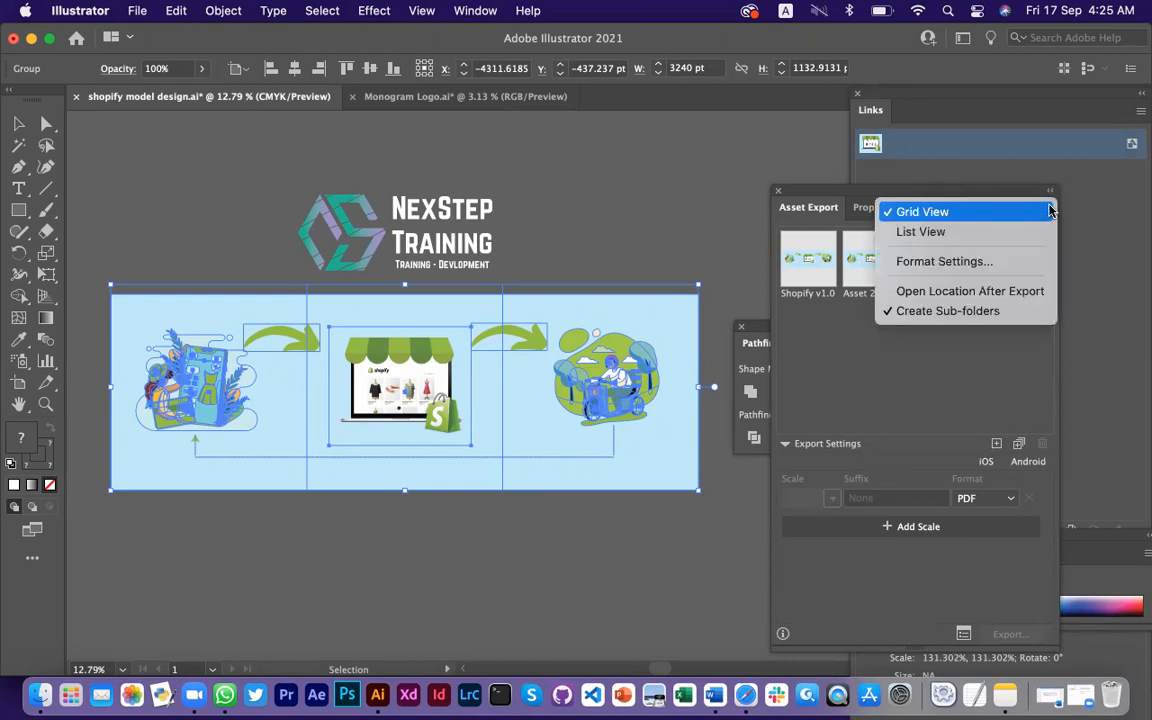
click(963, 368)
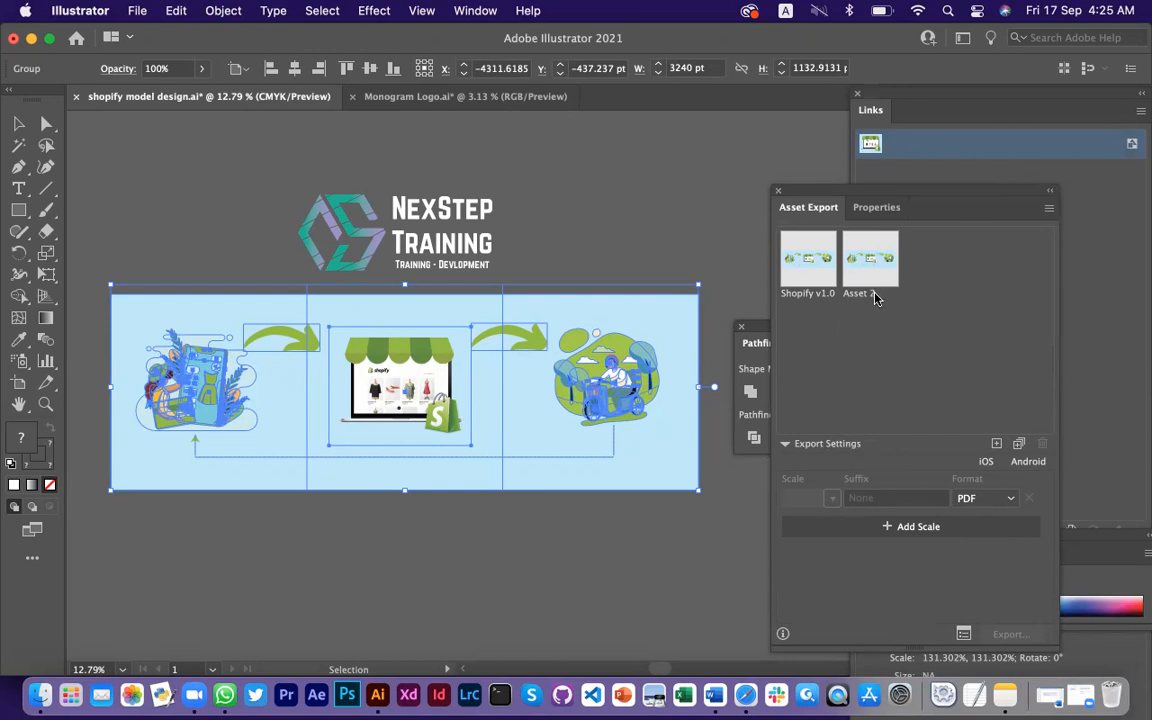
click(137, 10)
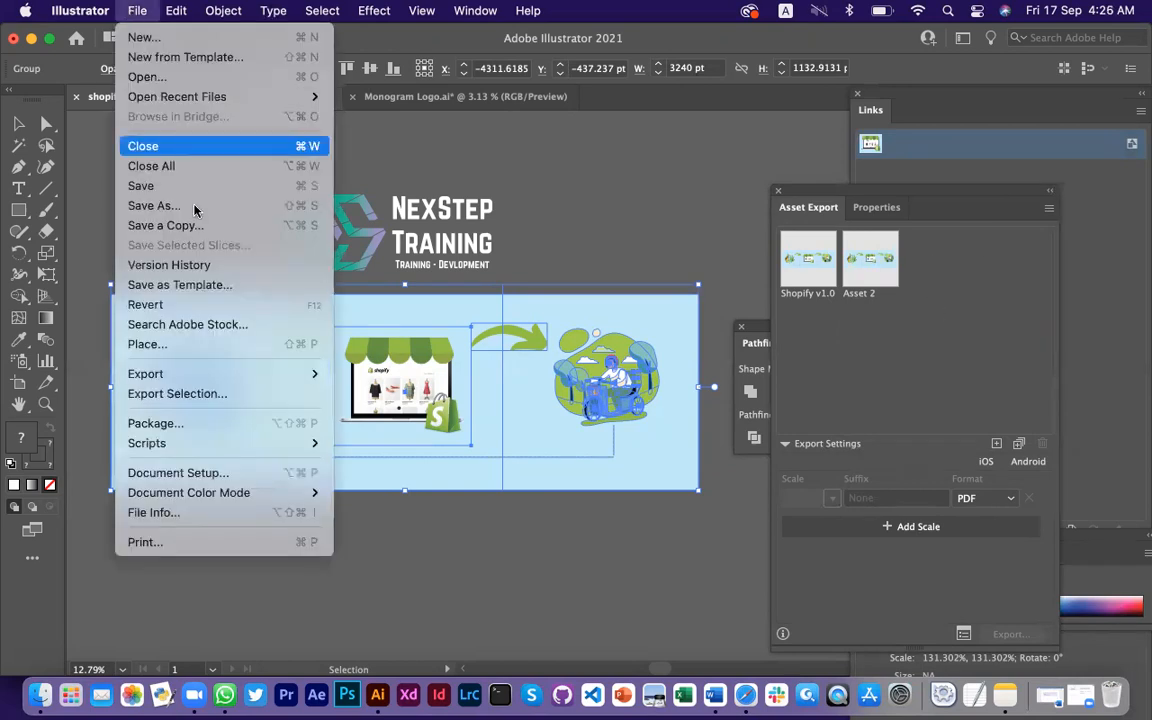
mouse_move(263, 381)
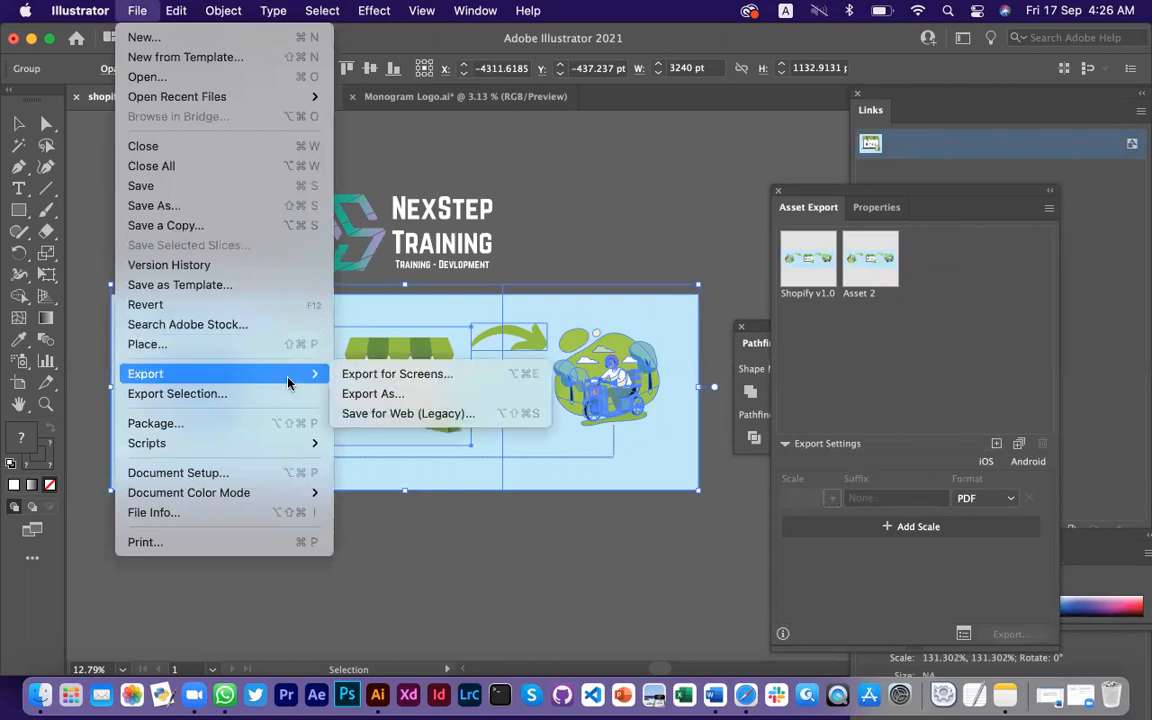
click(379, 376)
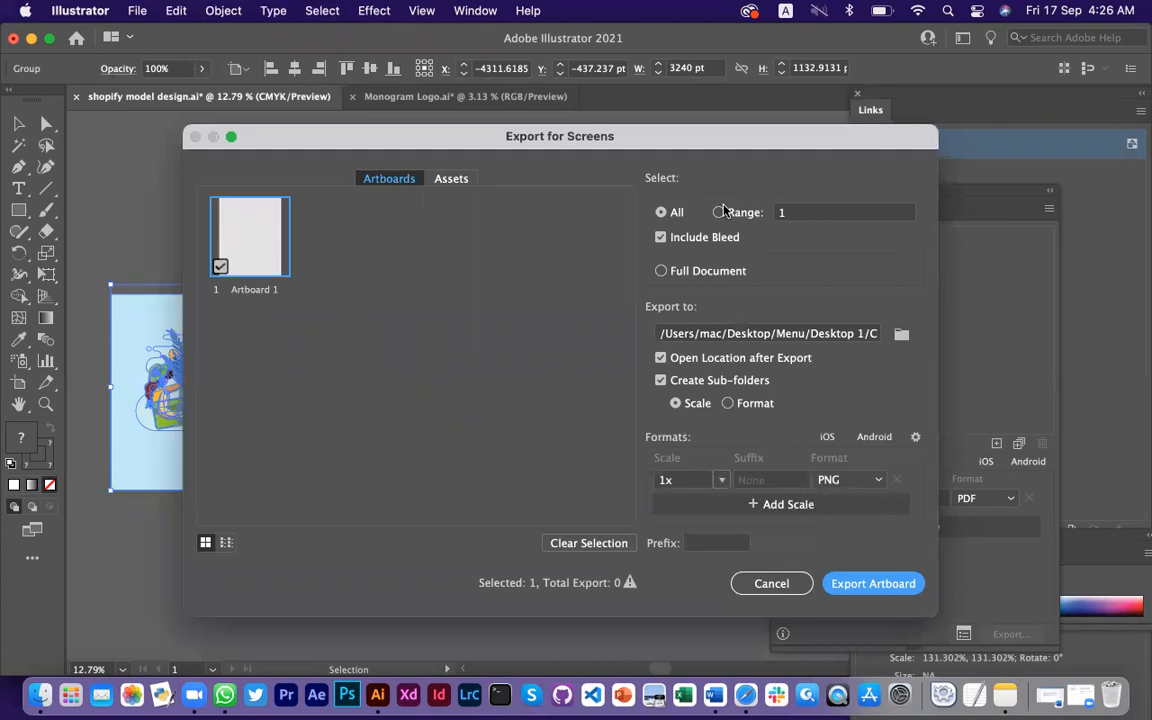
click(441, 179)
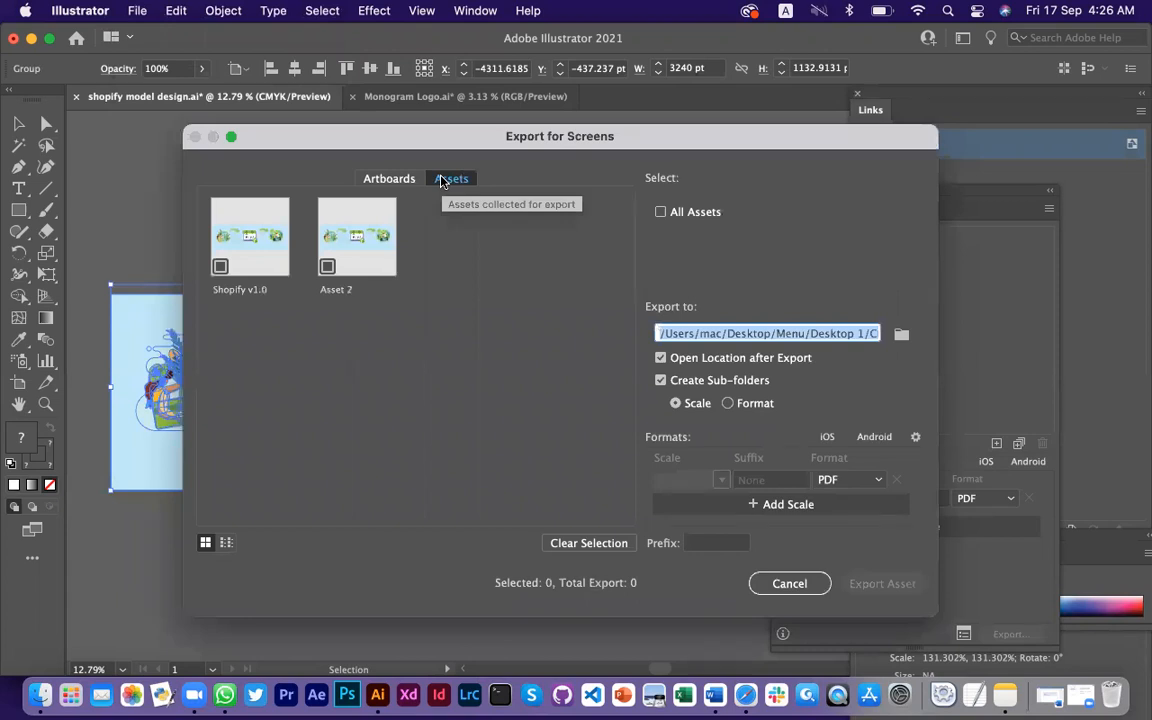
click(913, 438)
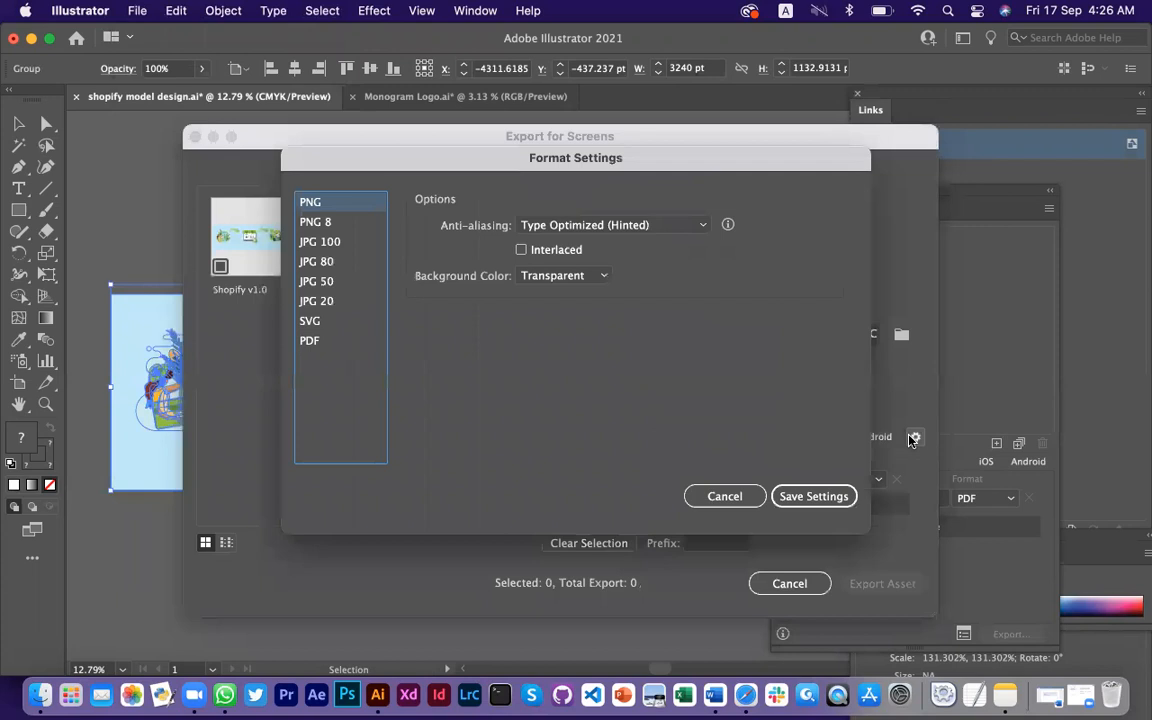
click(686, 226)
click(641, 361)
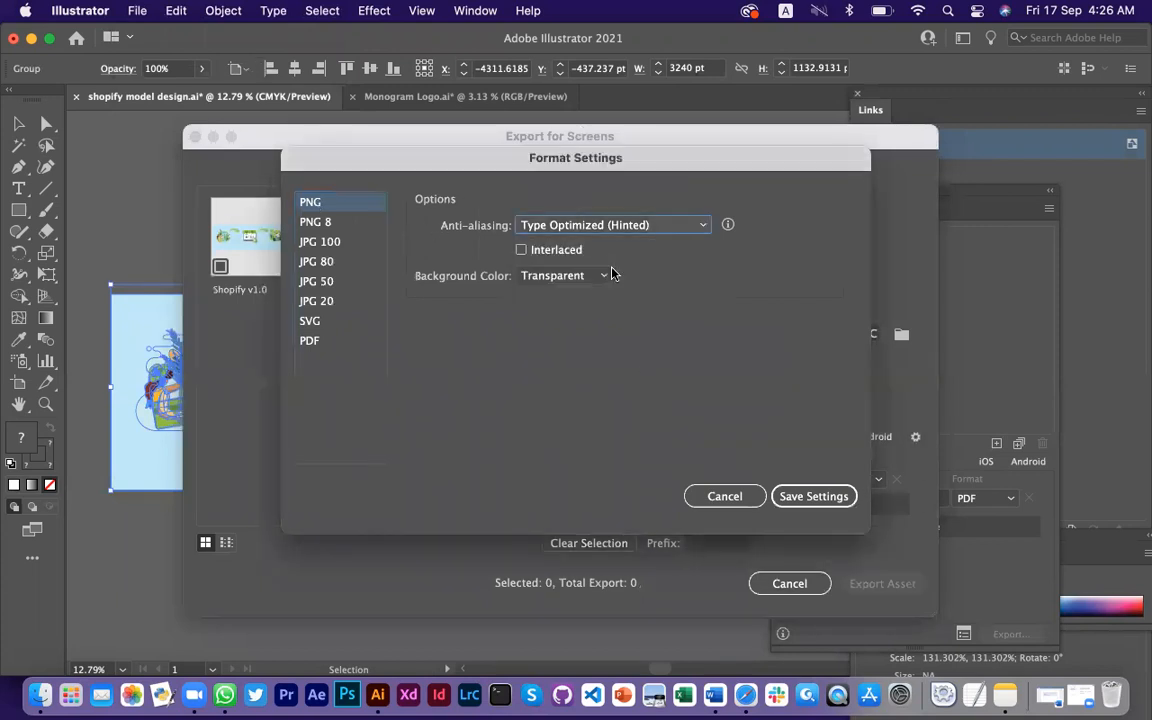
click(310, 339)
click(653, 198)
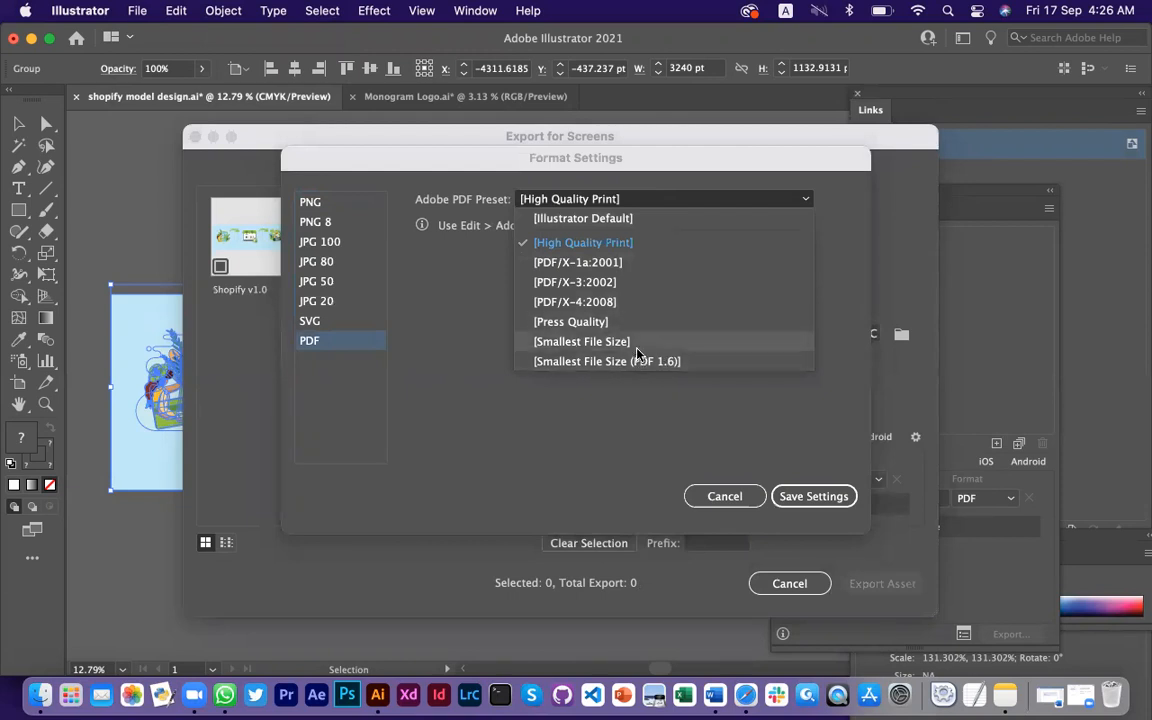
click(602, 245)
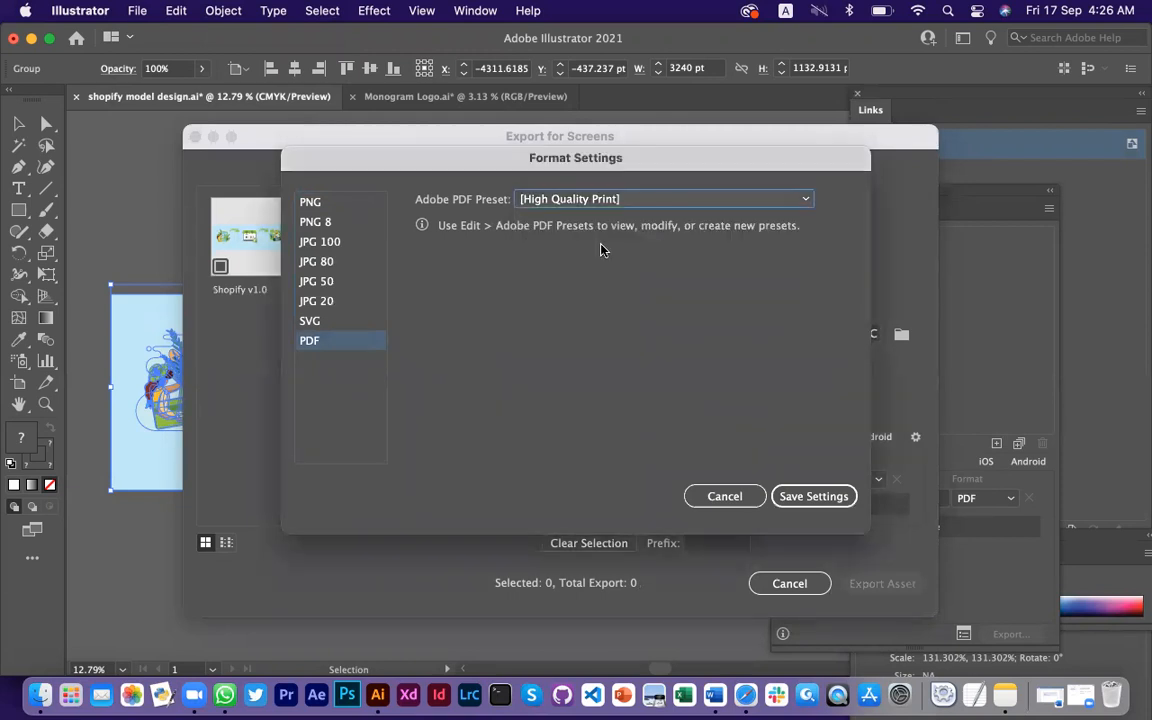
click(812, 496)
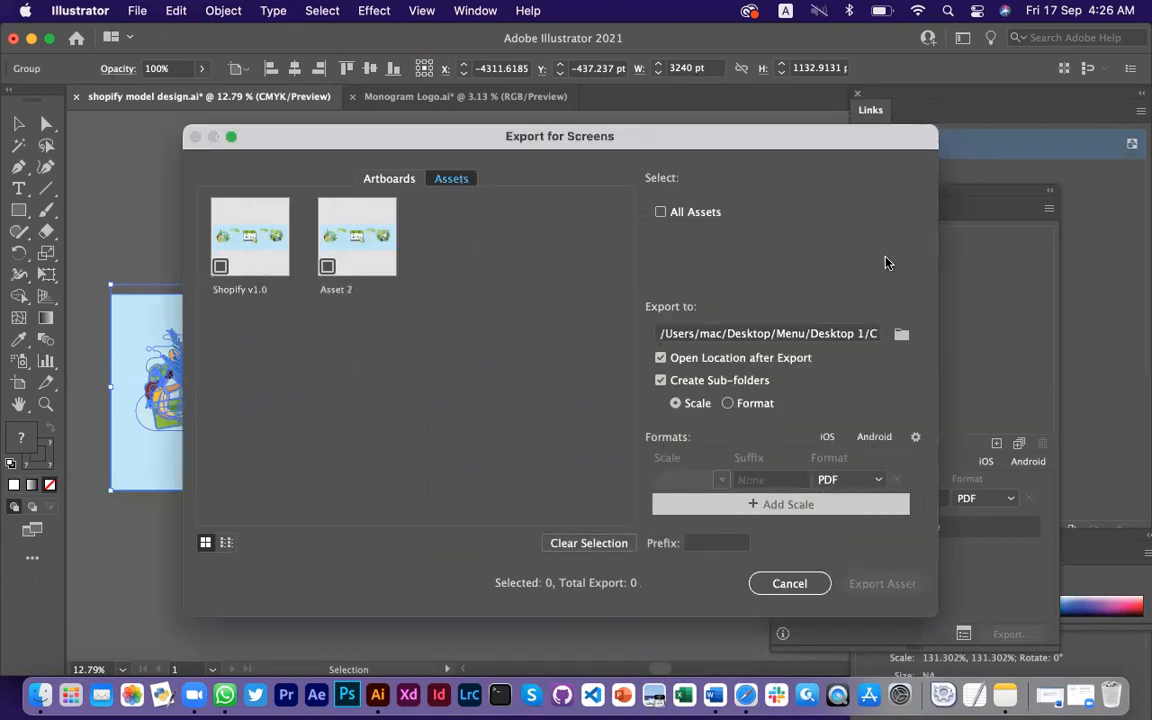
click(773, 586)
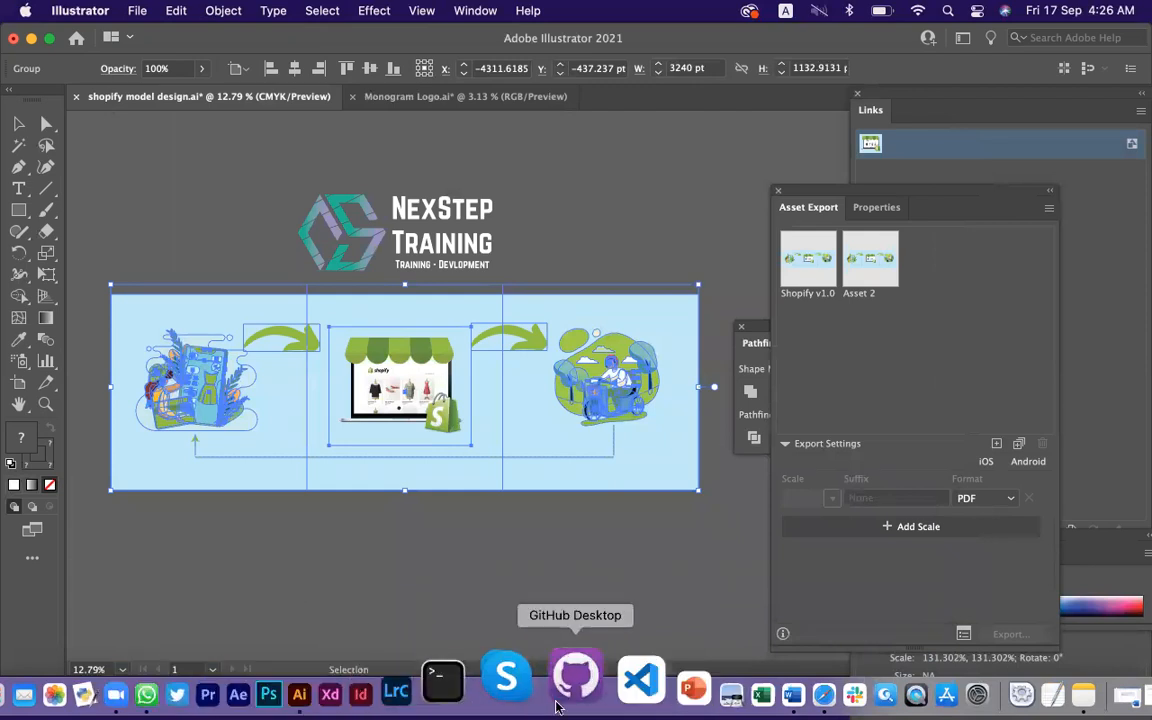
click(752, 703)
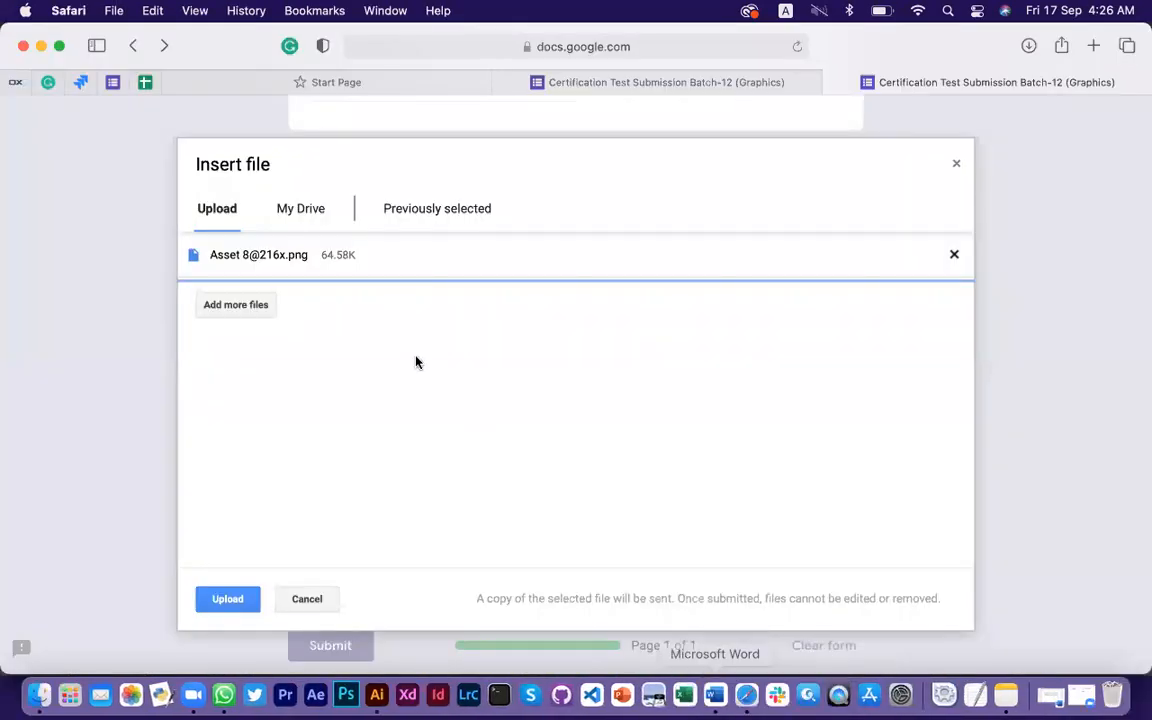
click(954, 256)
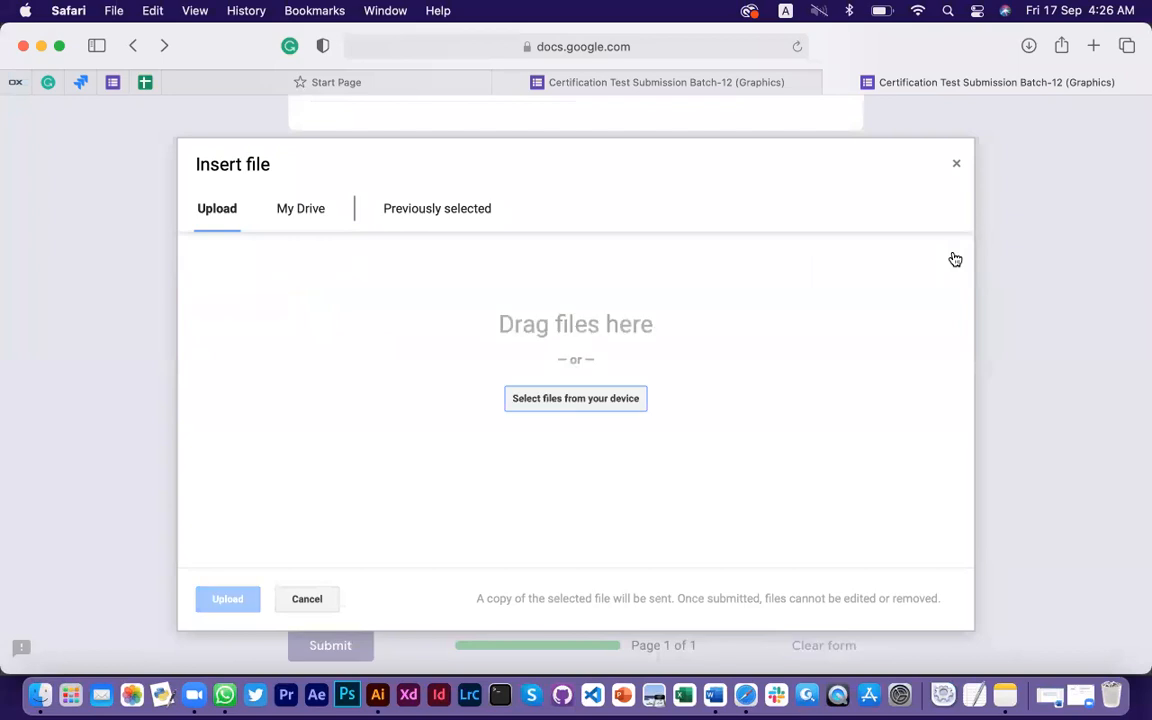
click(592, 399)
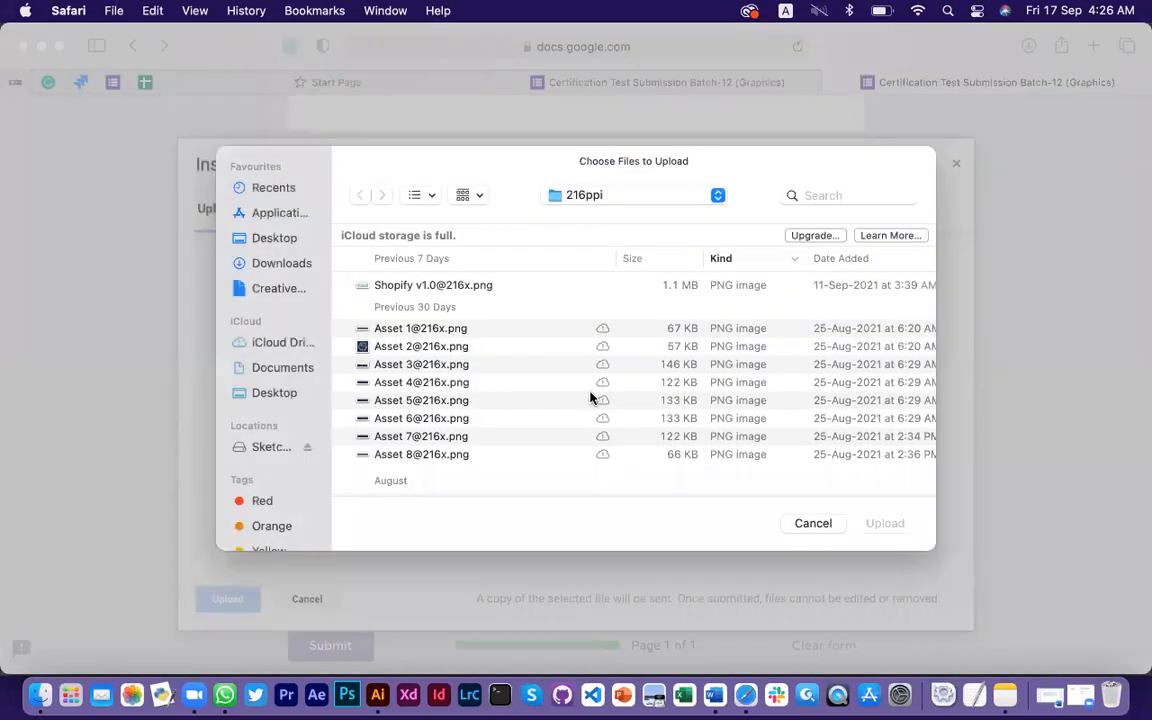
click(453, 289)
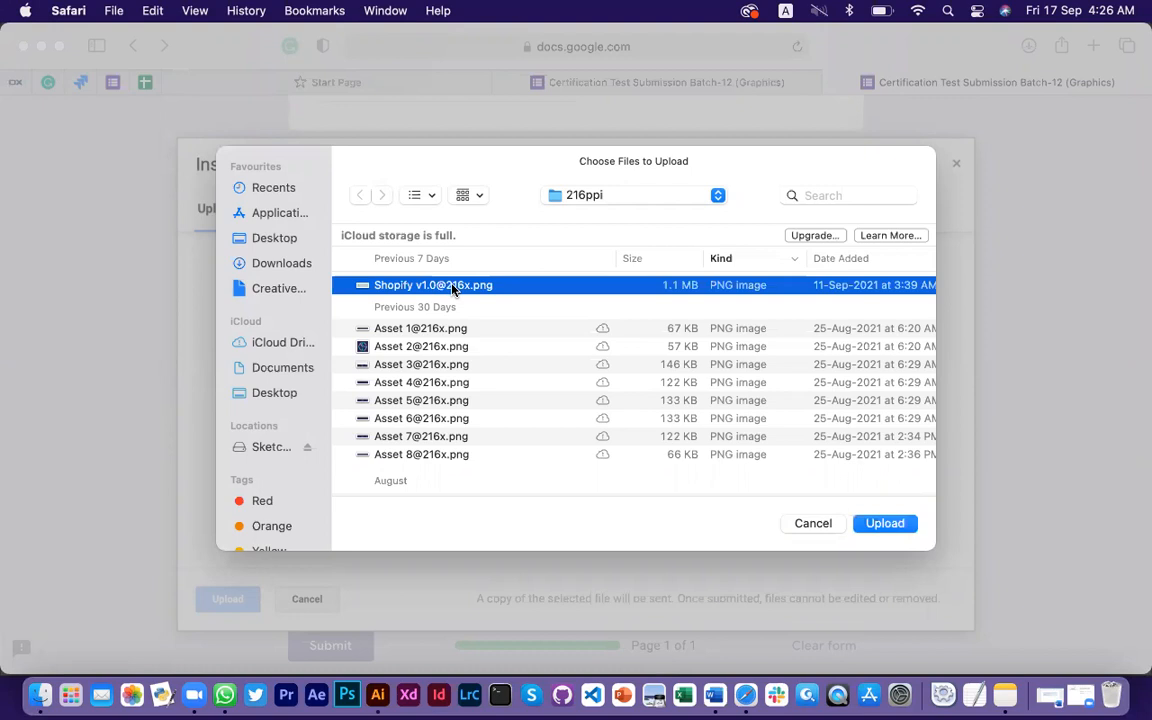
click(900, 523)
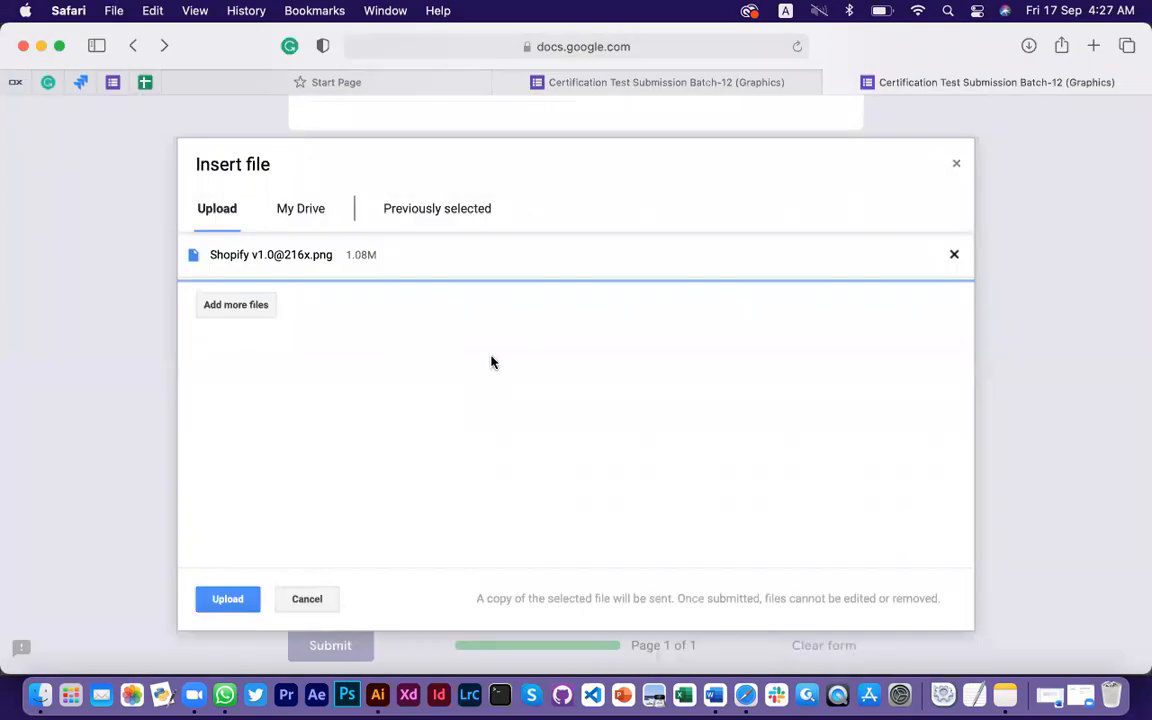
click(228, 598)
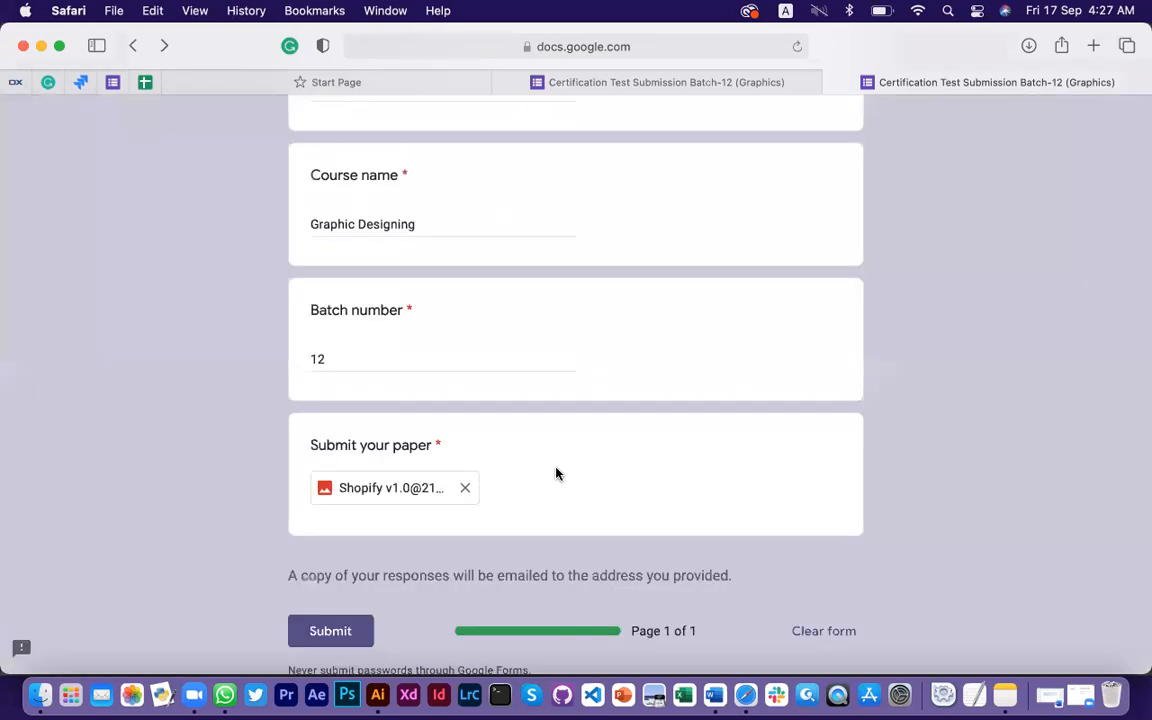
click(466, 490)
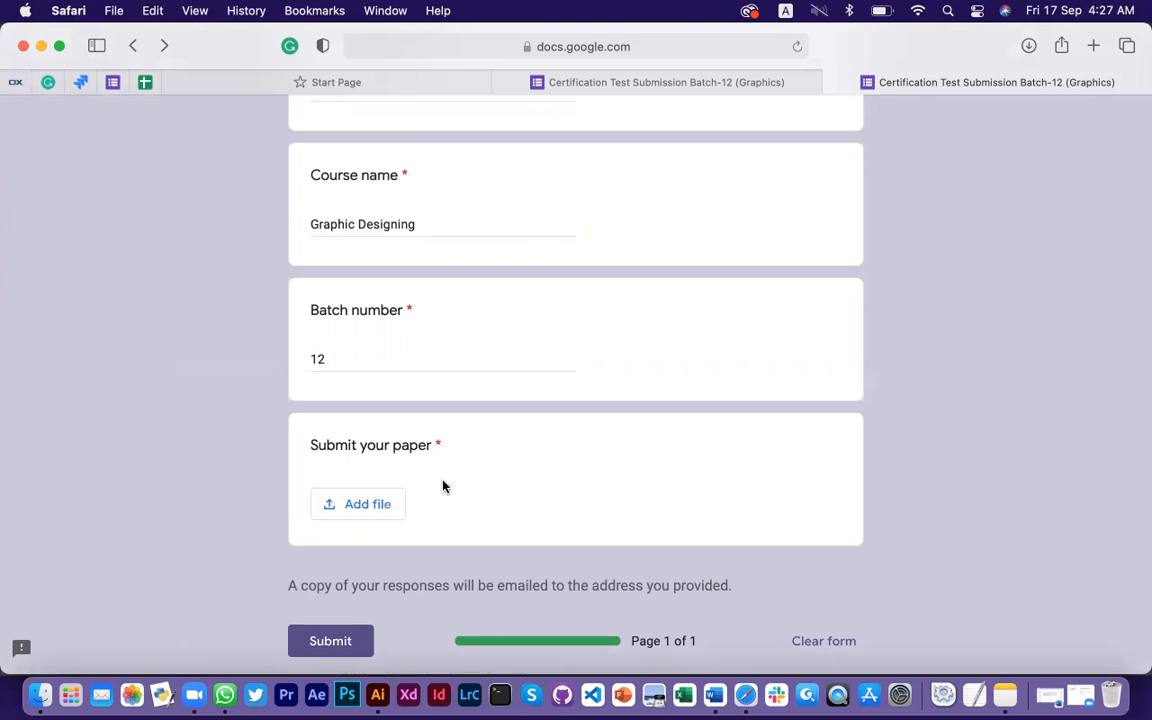
click(44, 703)
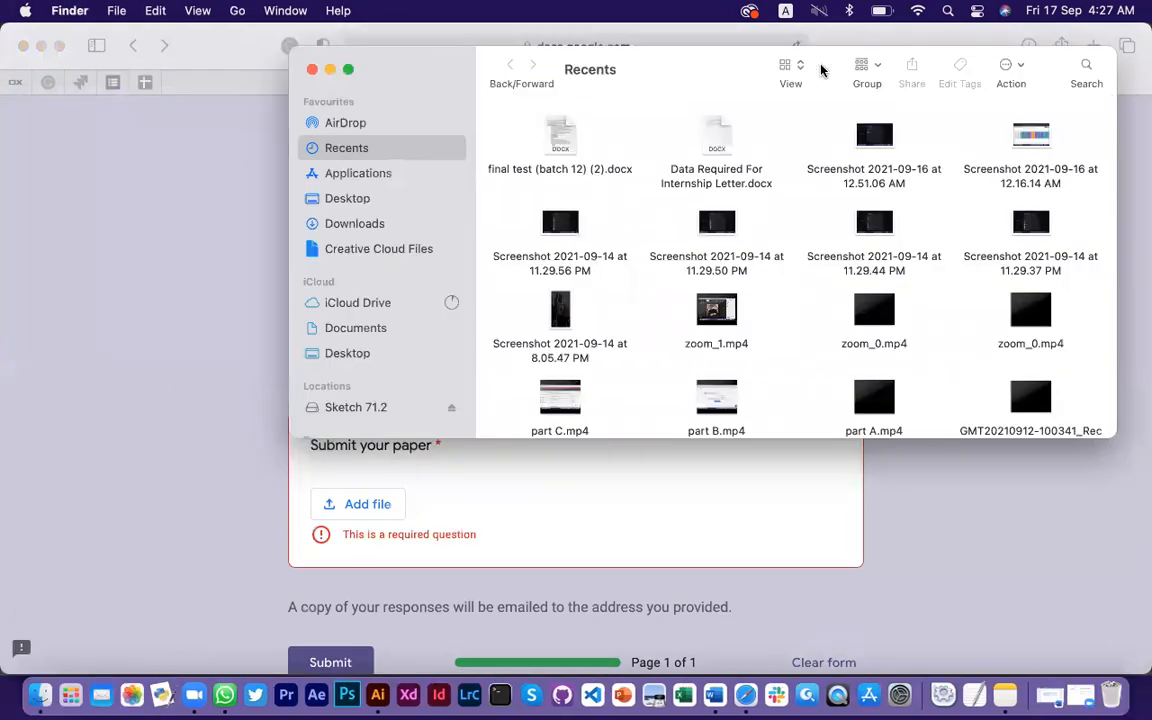
drag(720, 68, 513, 69)
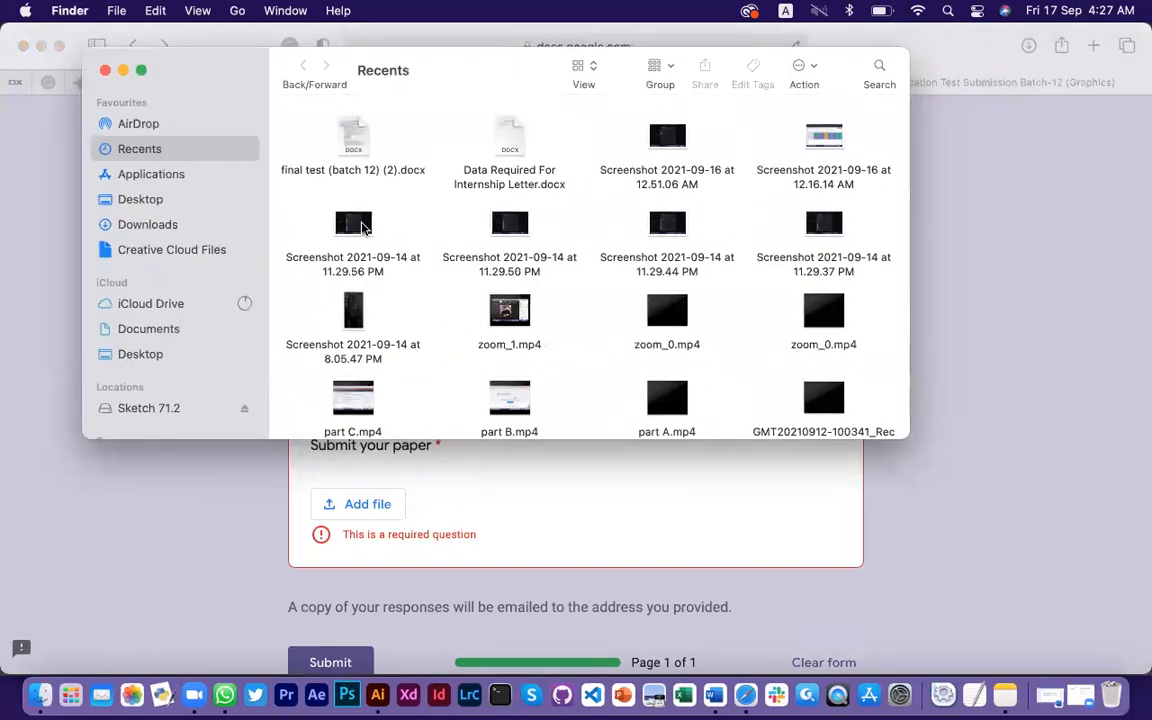
right_click(433, 220)
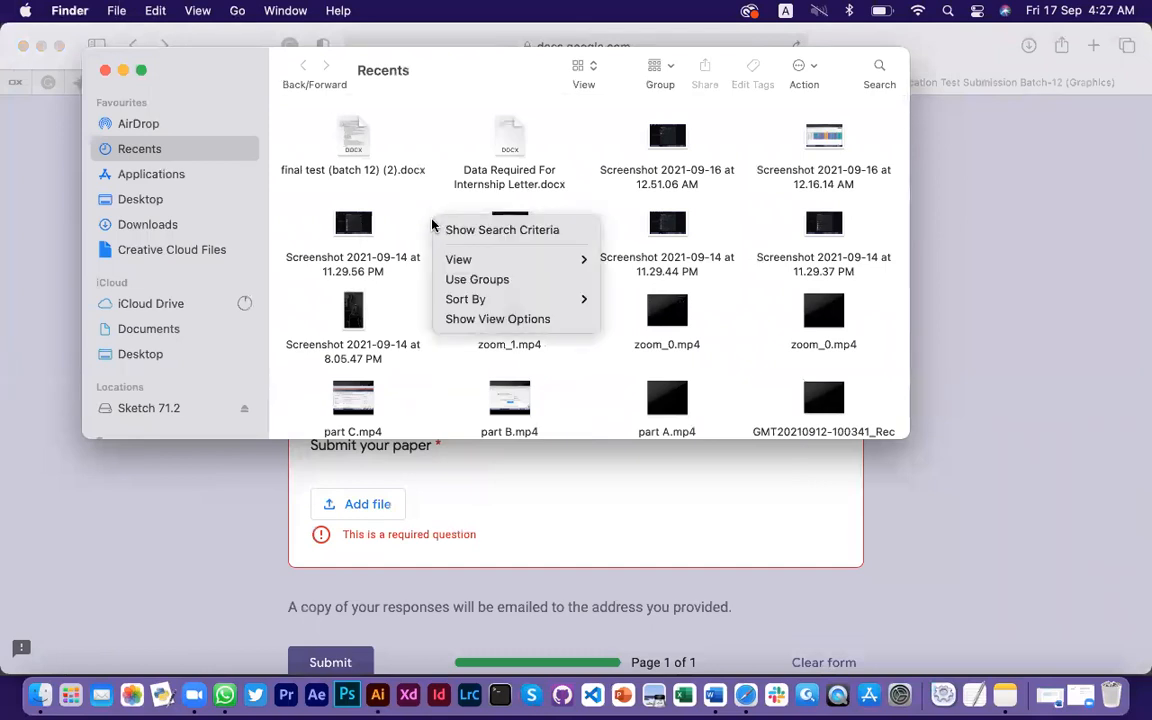
mouse_move(517, 263)
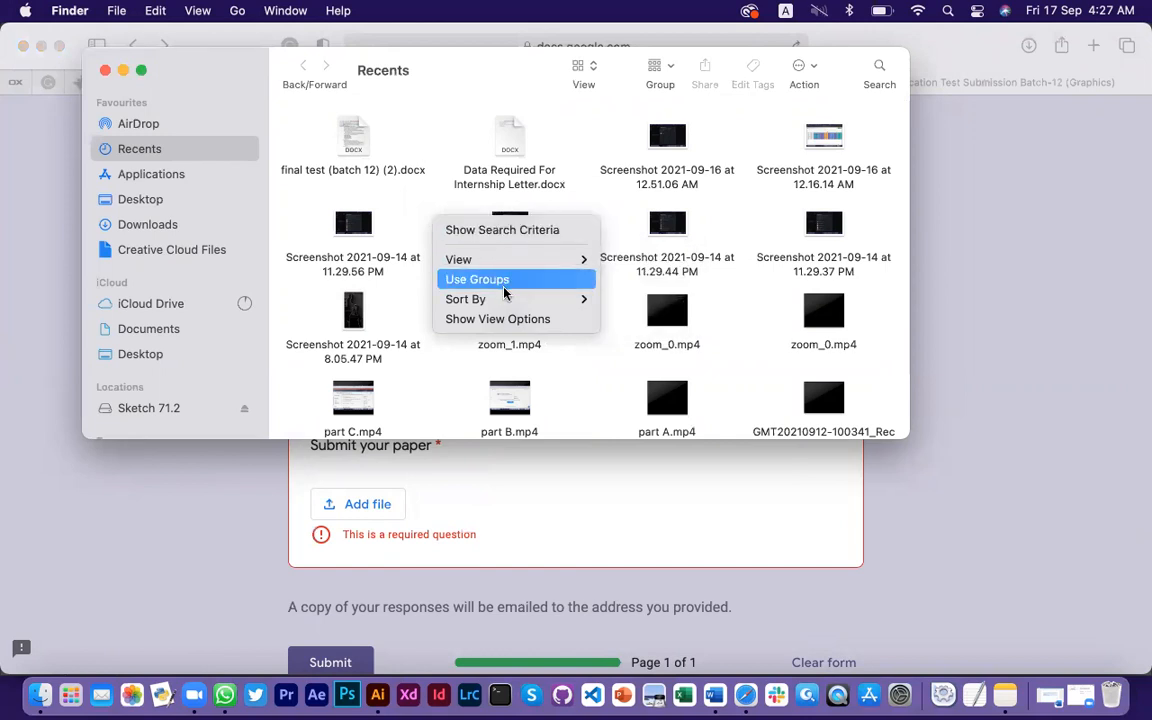
mouse_move(510, 302)
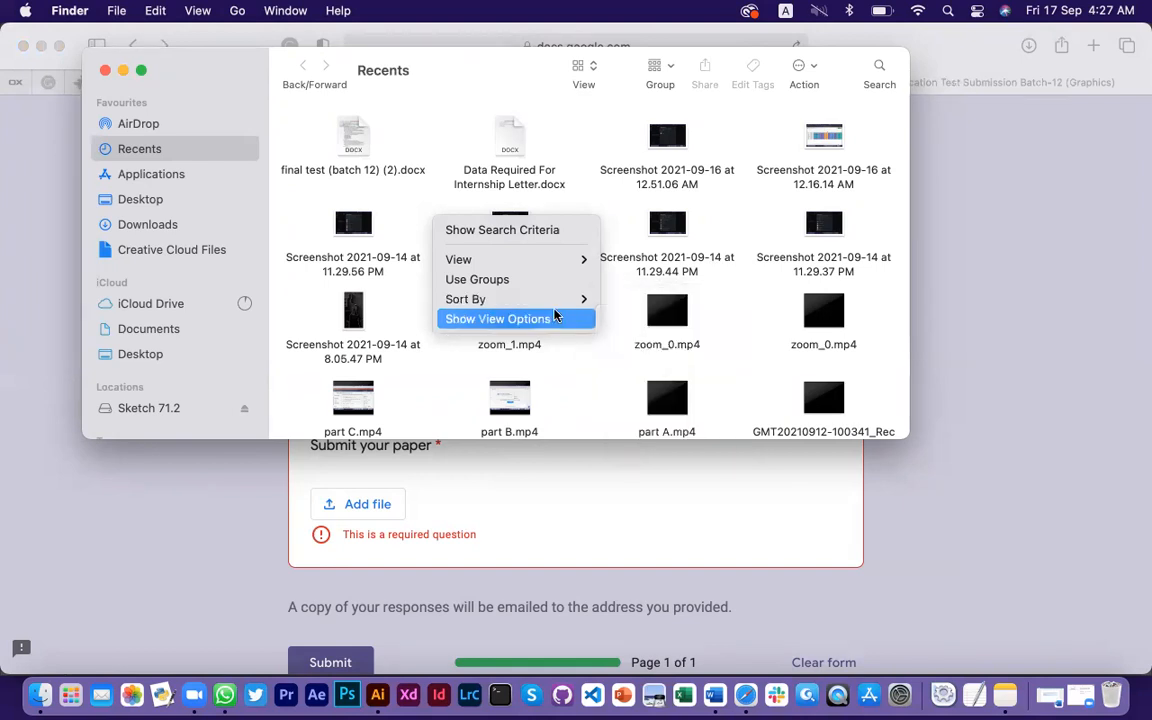
click(571, 143)
Replace 'Graphic Designing' in the Name answer with the applicant's full name
click(648, 540)
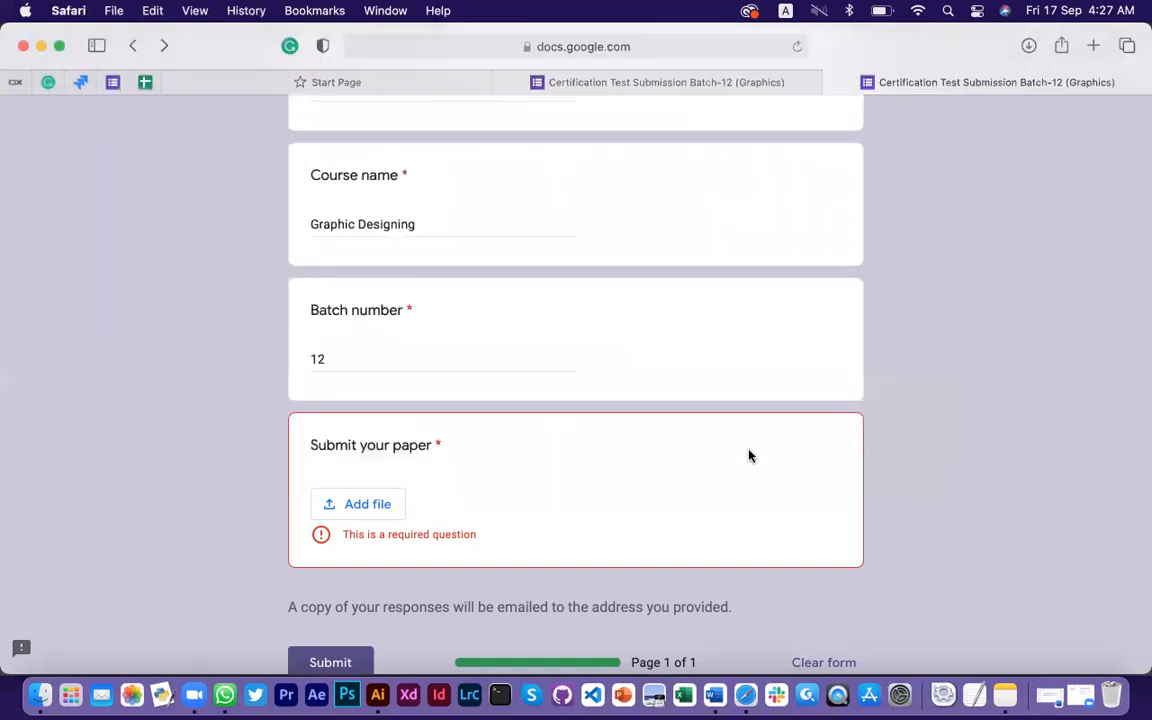
scroll(748, 455, up, 10)
scroll(570, 527, down, 5)
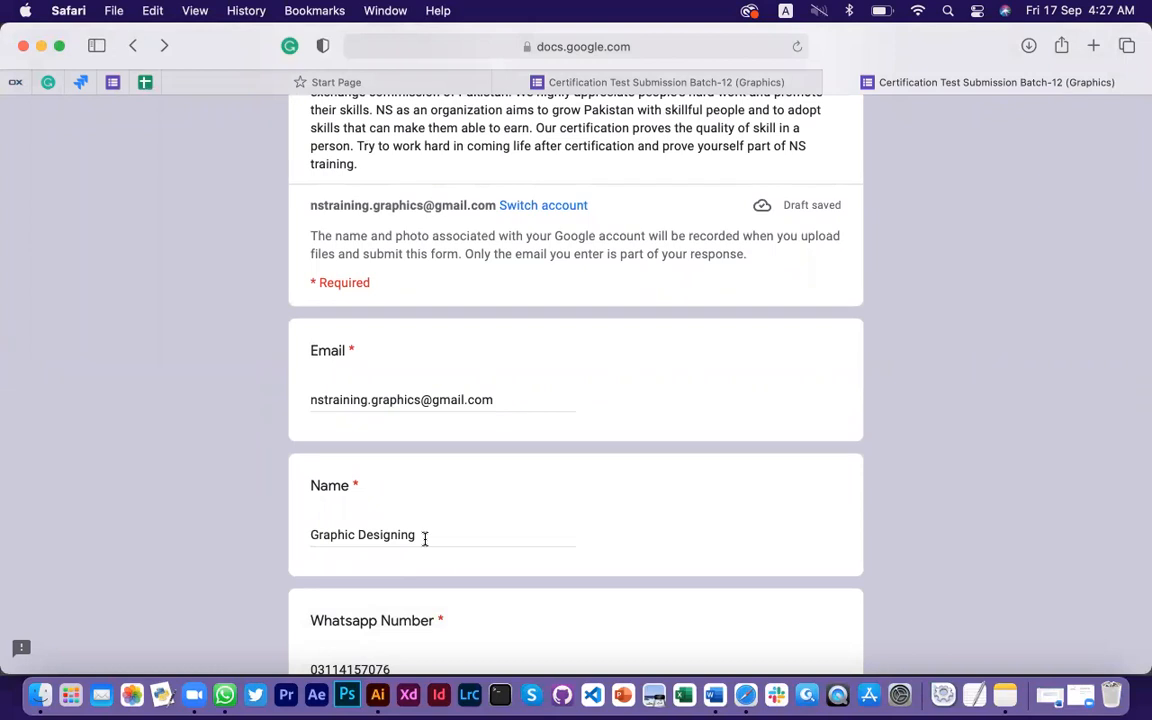
scroll(425, 539, down, 2)
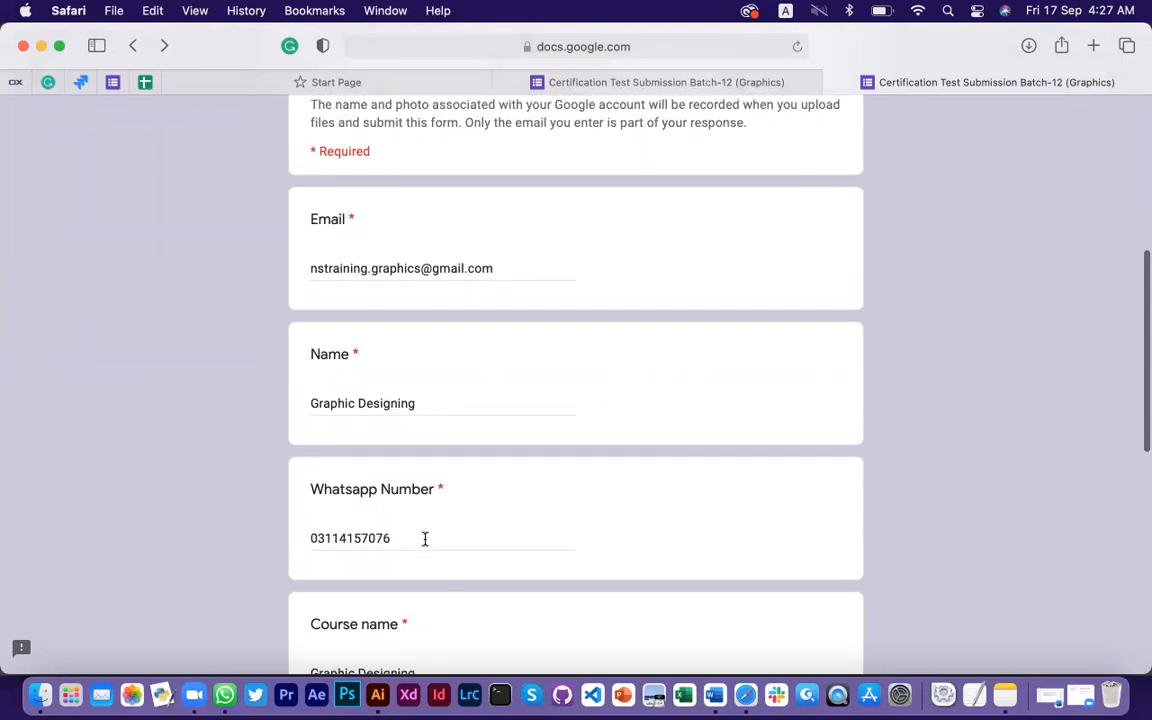
double_click(407, 400)
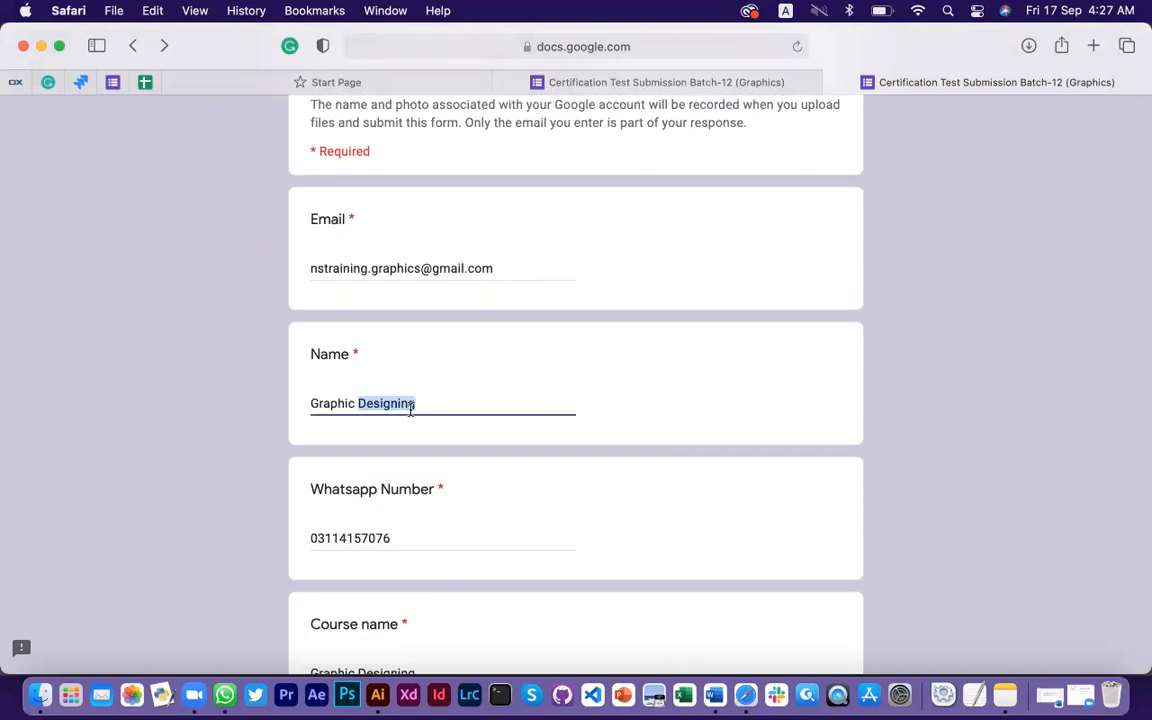
click(448, 406)
triple_click(448, 407)
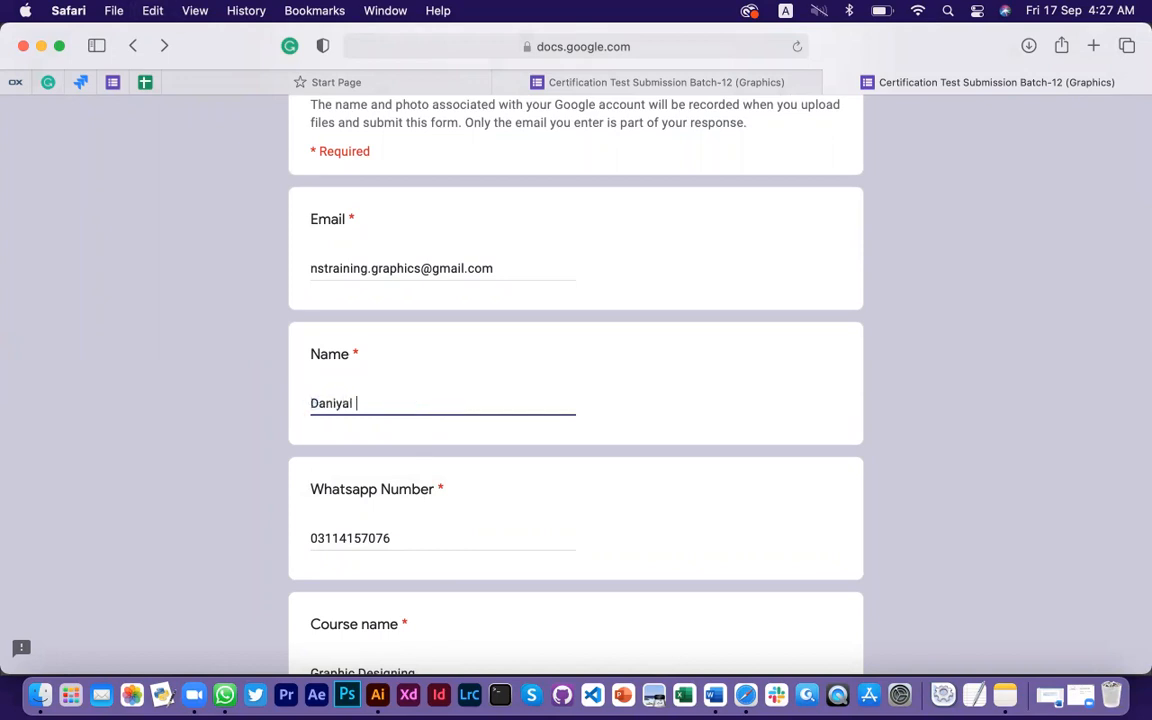
Scroll through the form to review the filled answers, then return to Finder
scroll(510, 480, down, 5)
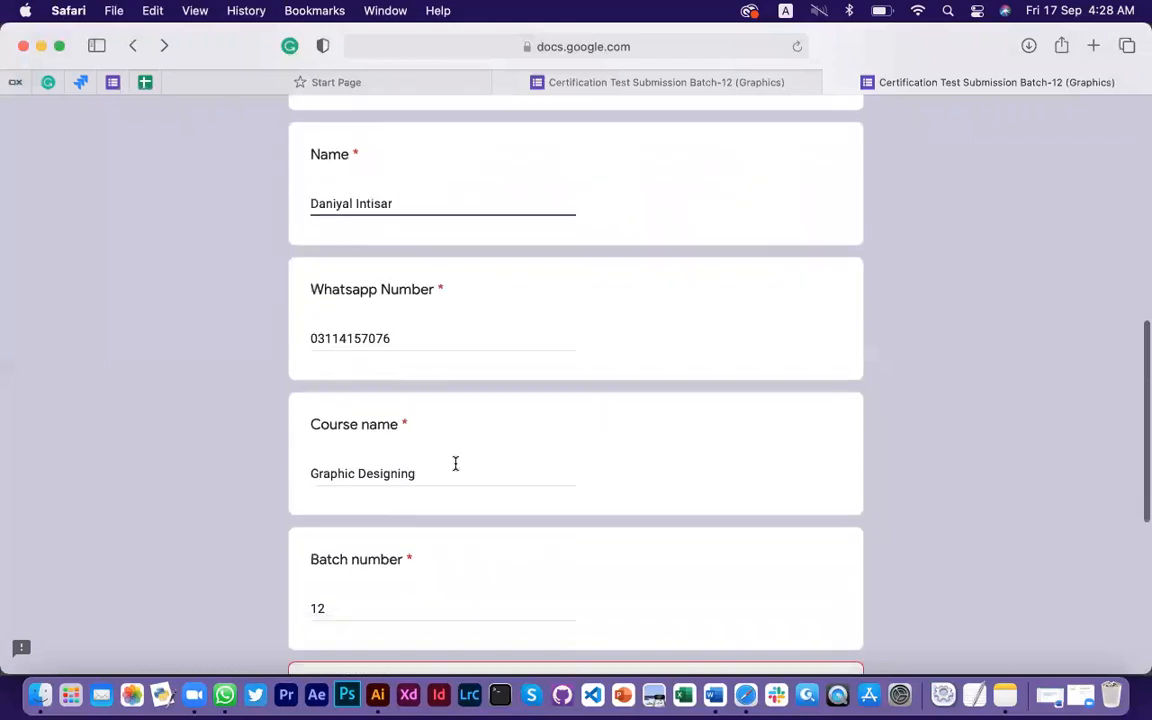
scroll(450, 560, down, 2)
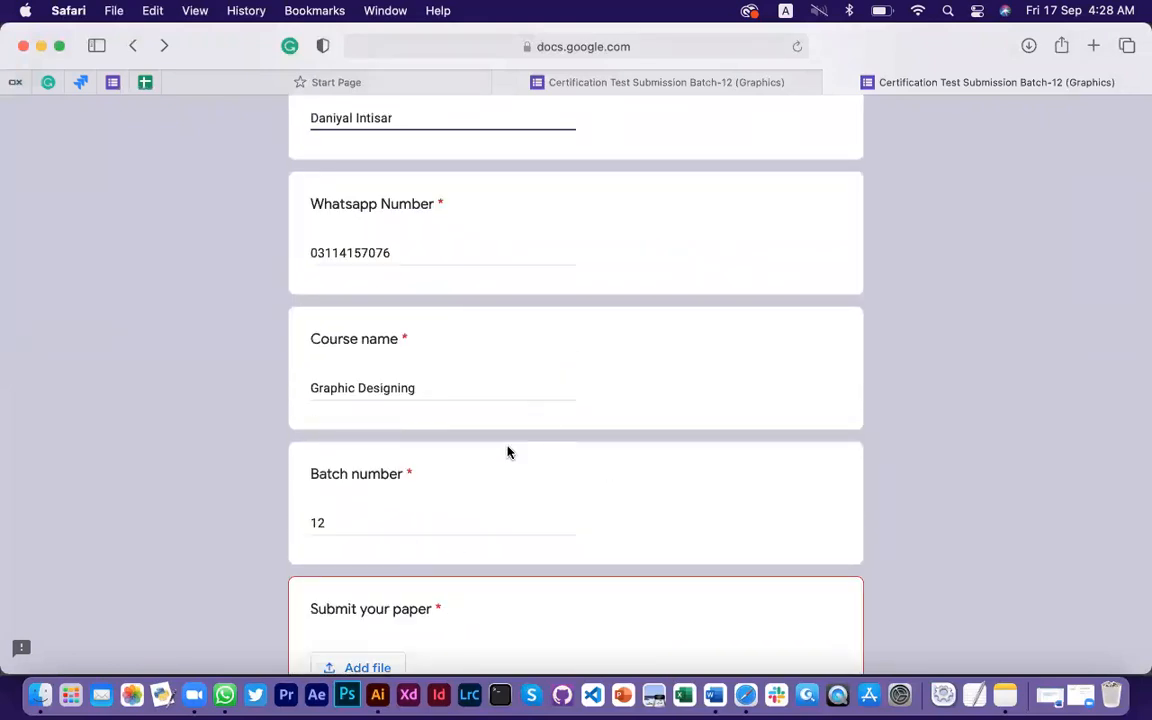
scroll(506, 453, up, 2)
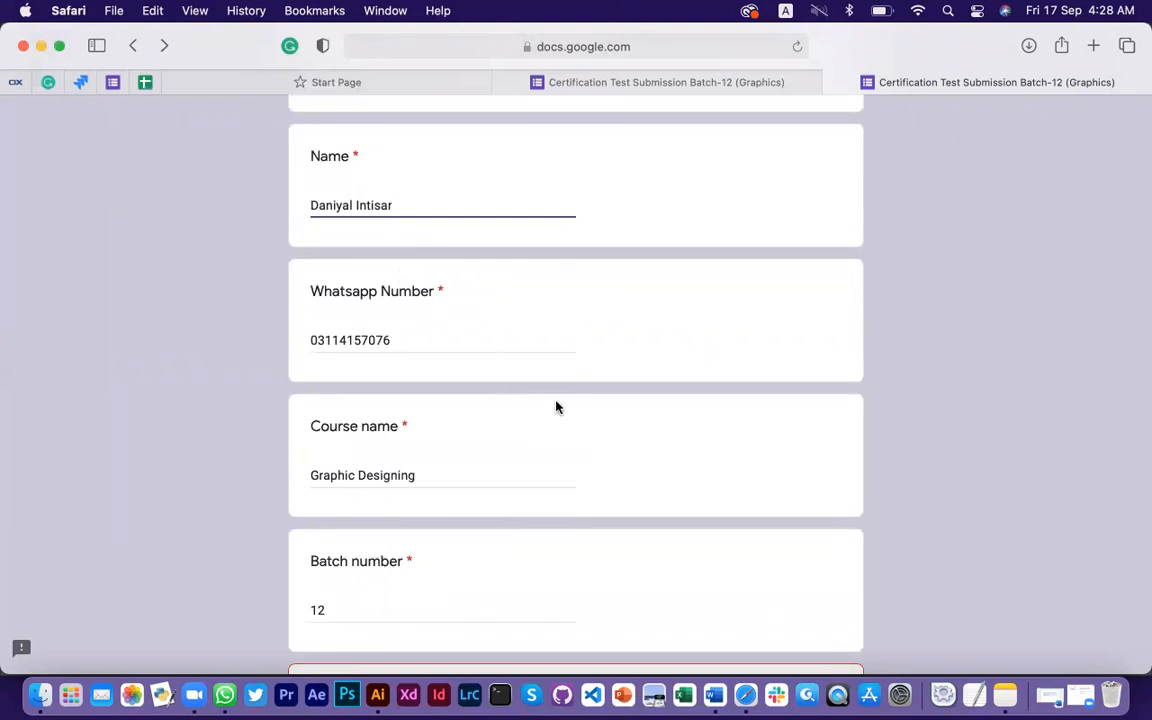
scroll(590, 346, up, 5)
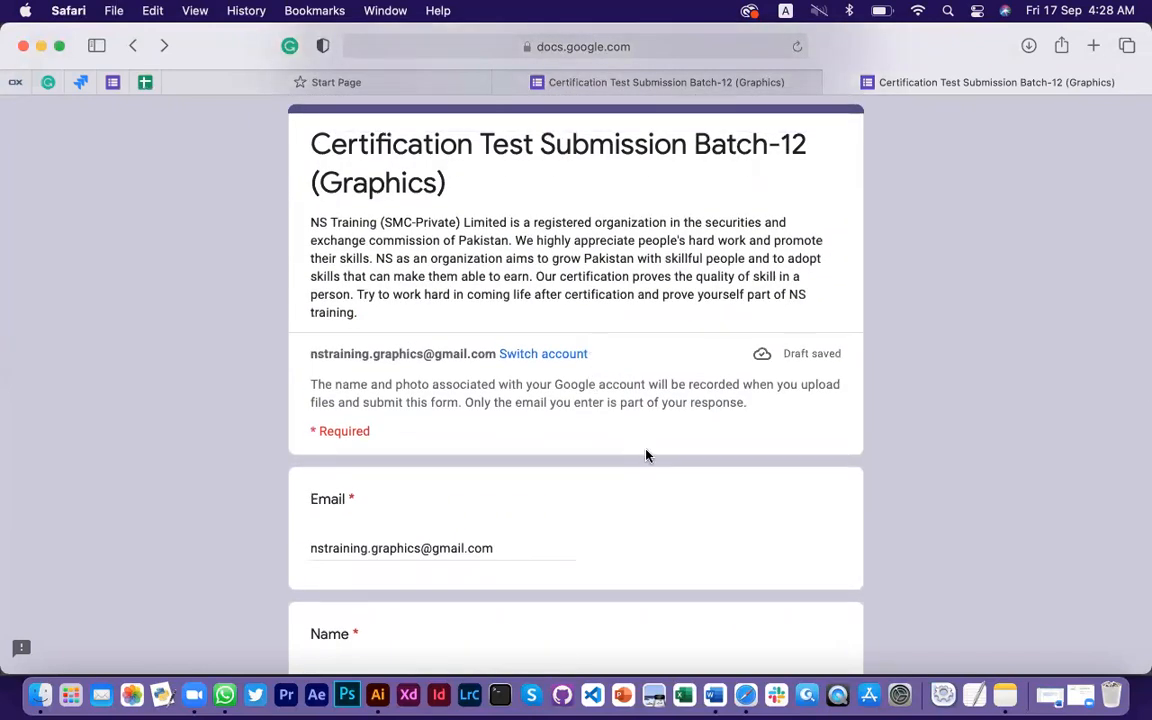
scroll(646, 456, down, 2)
scroll(640, 300, up, 4)
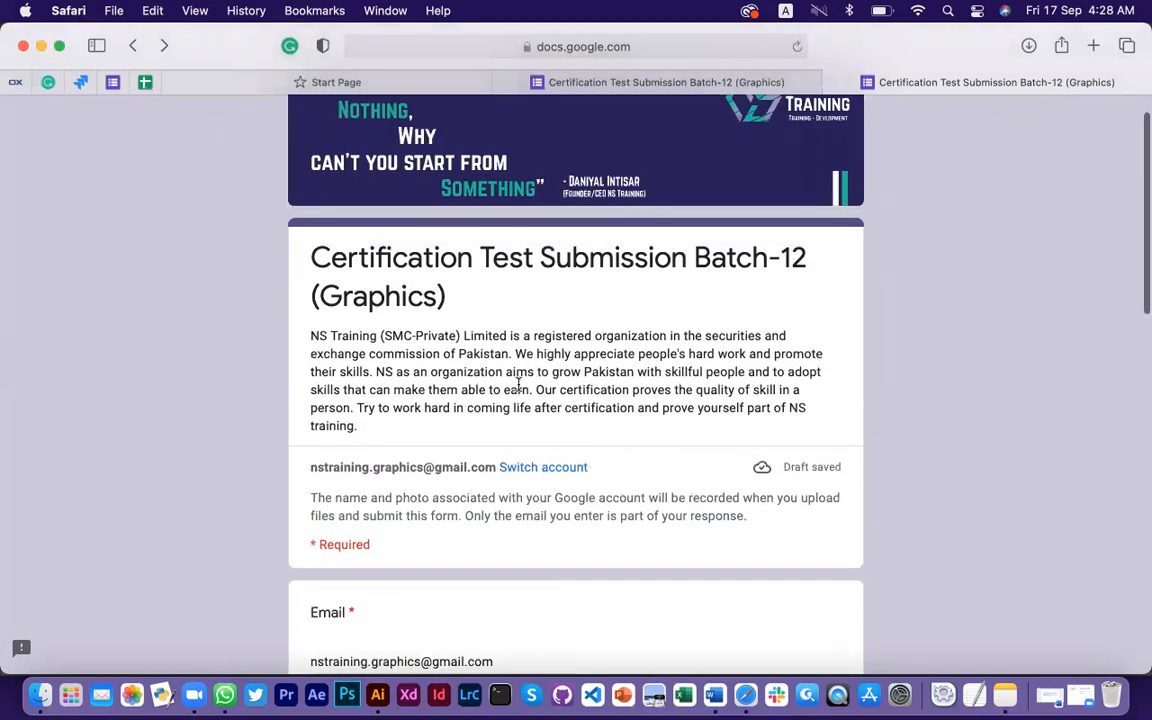
scroll(517, 586, down, 8)
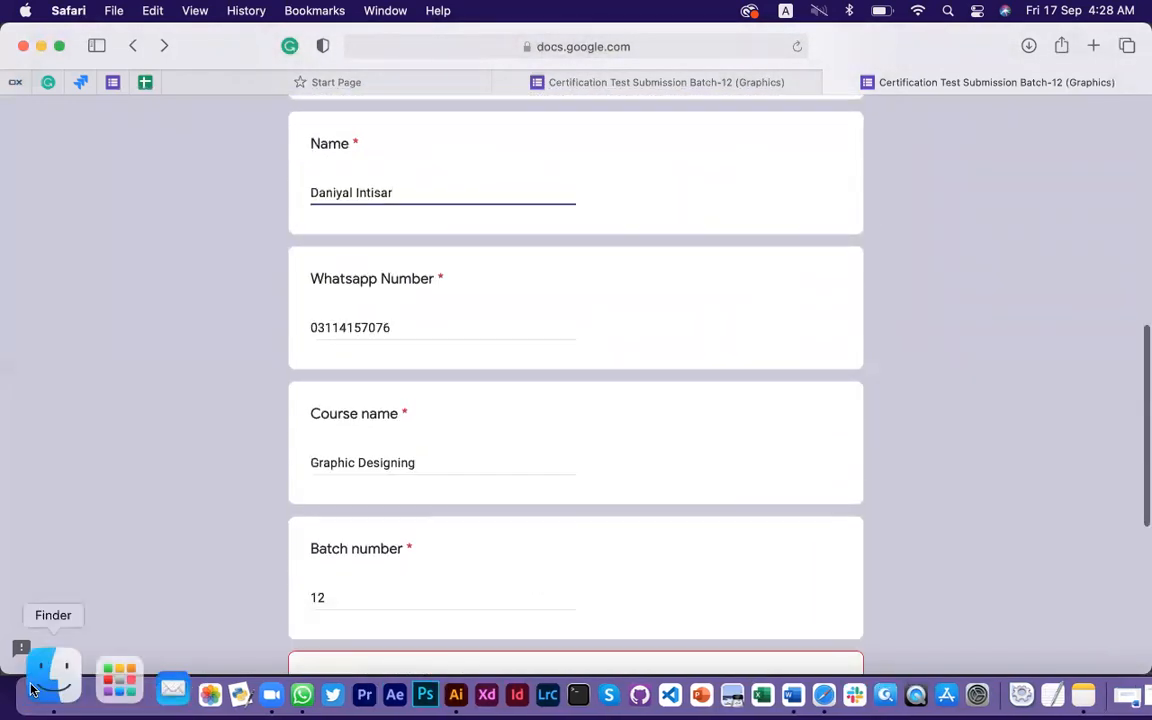
click(46, 668)
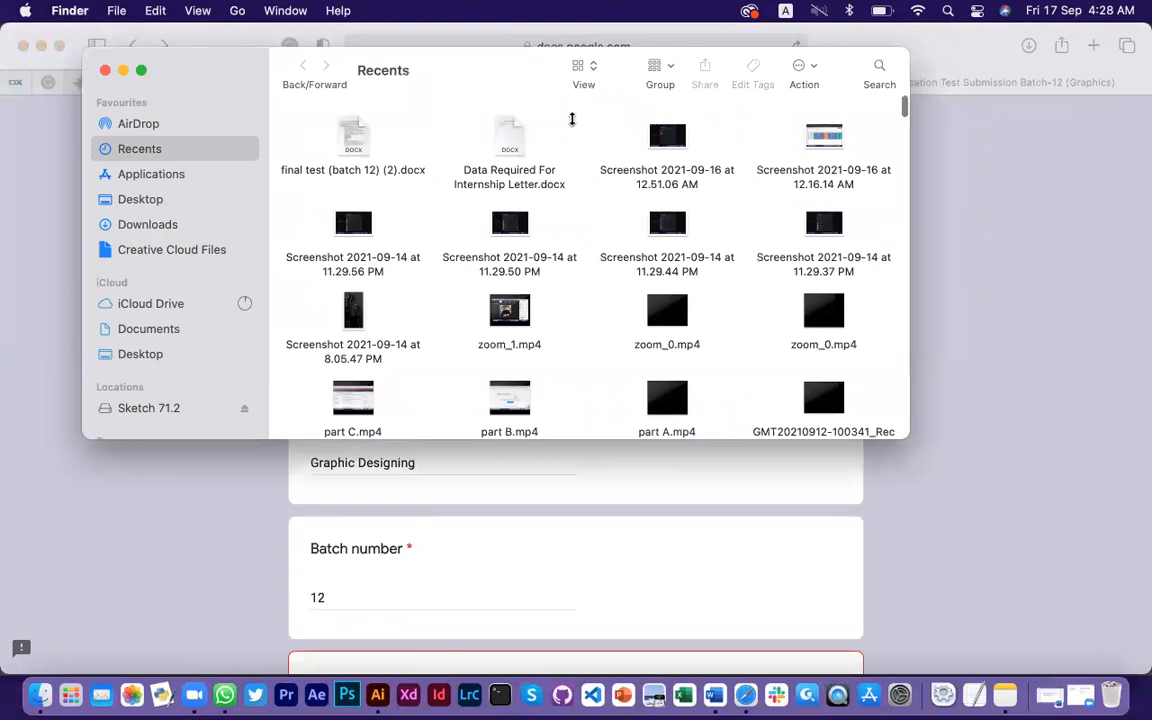
Dismiss a stray view-options menu and open the Desktop folder in Finder
right_click(586, 149)
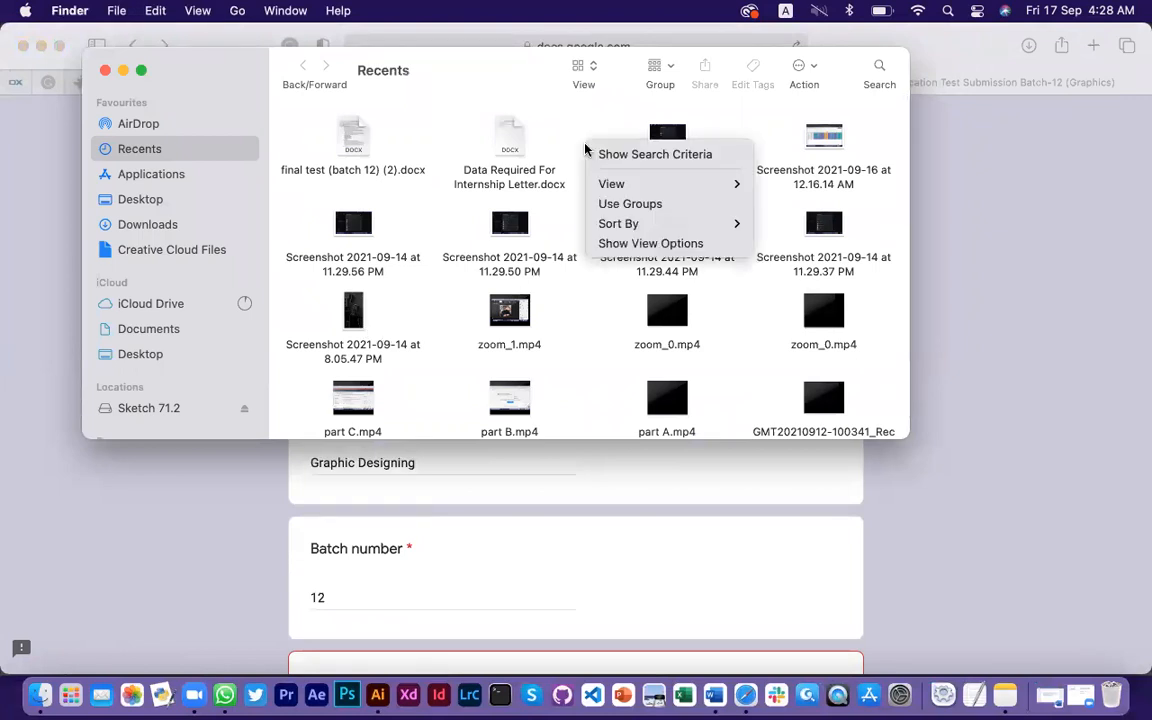
mouse_move(620, 232)
click(592, 122)
click(140, 199)
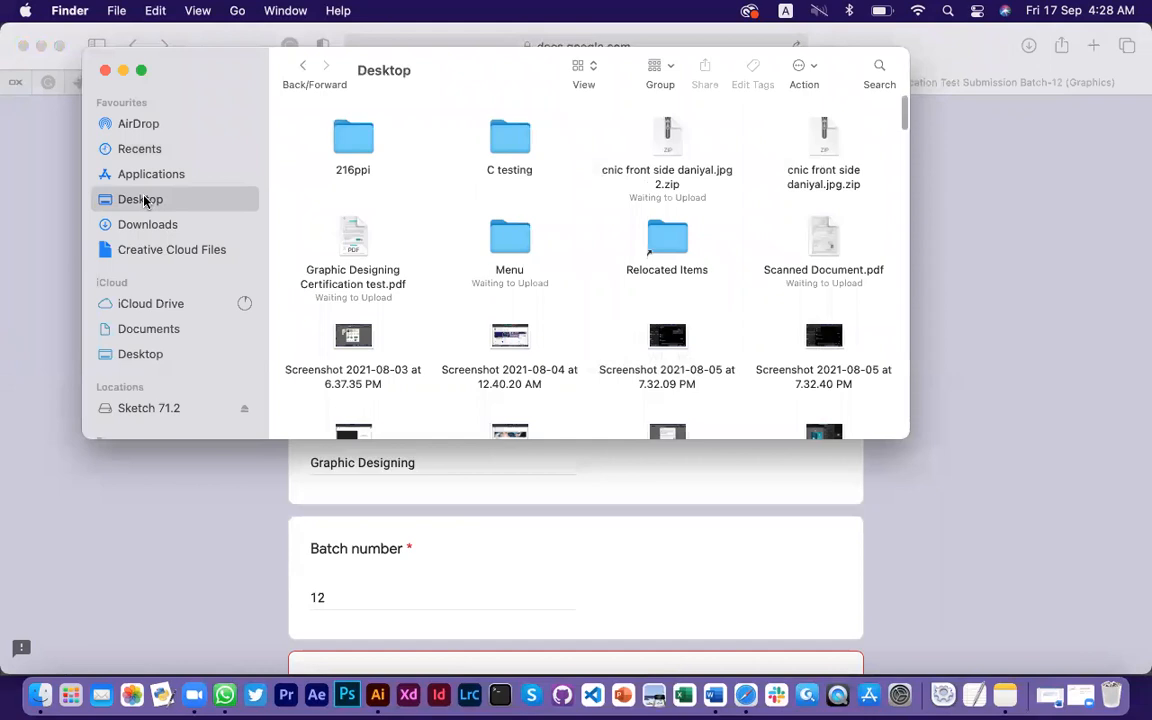
Create a new Desktop folder, first named Test, then renamed to the applicant's first name plus -graphics-12
right_click(445, 192)
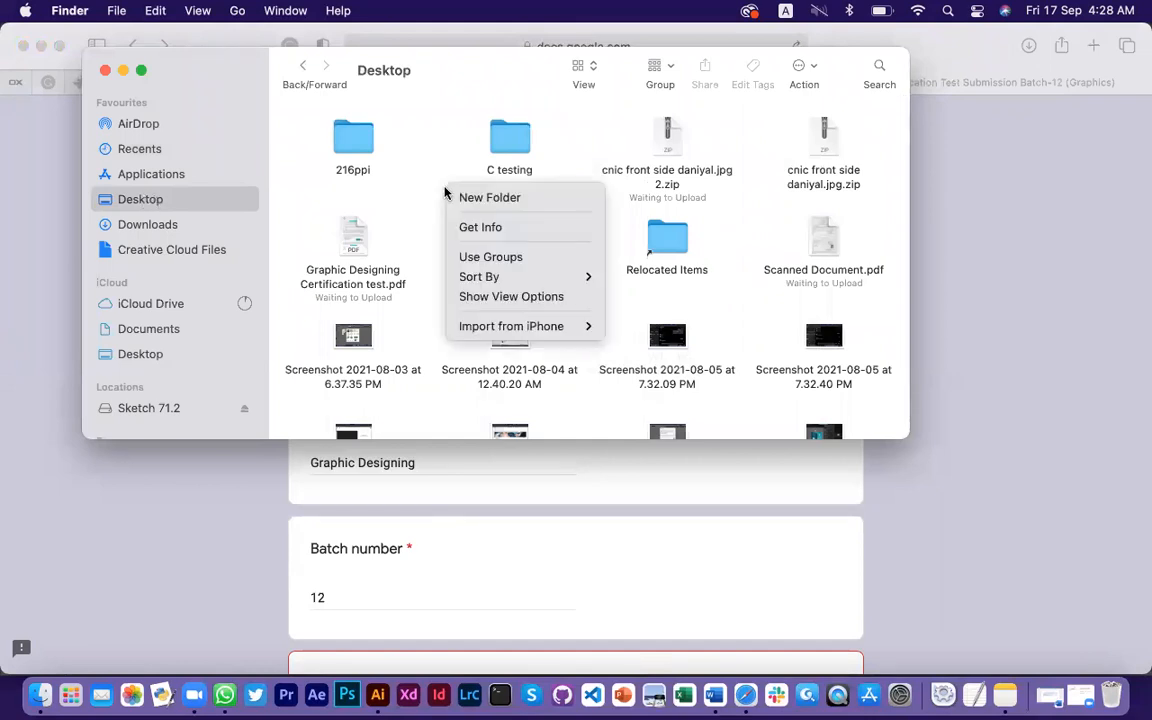
mouse_move(531, 330)
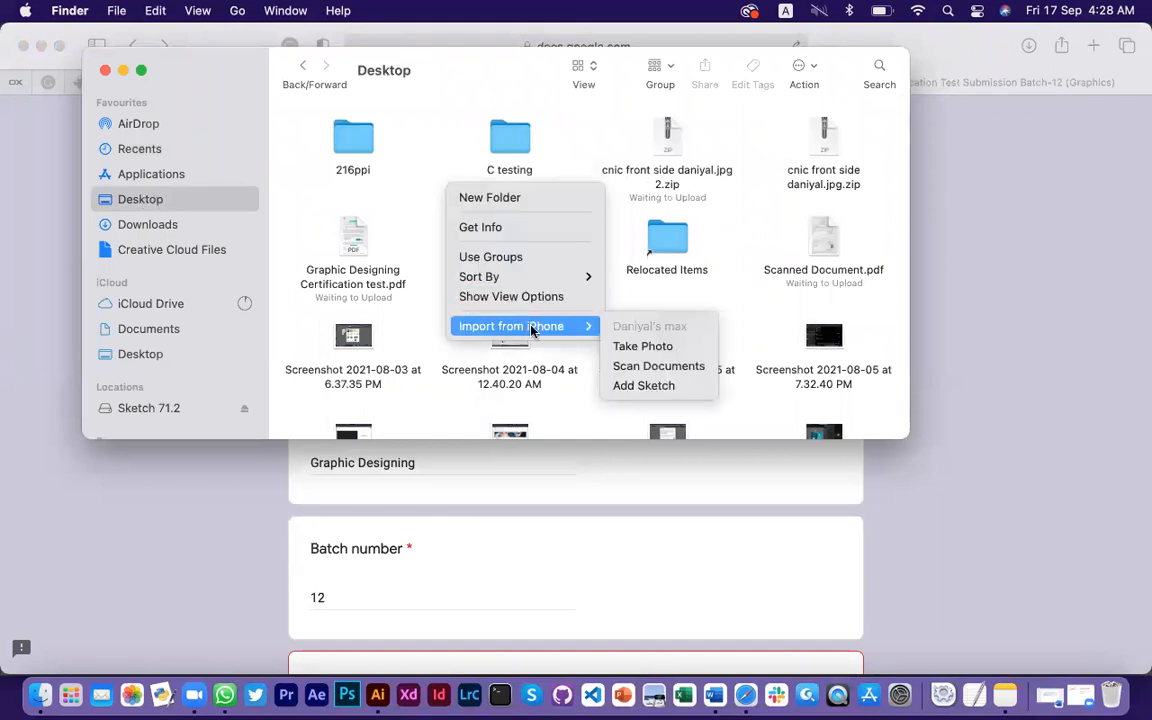
click(513, 199)
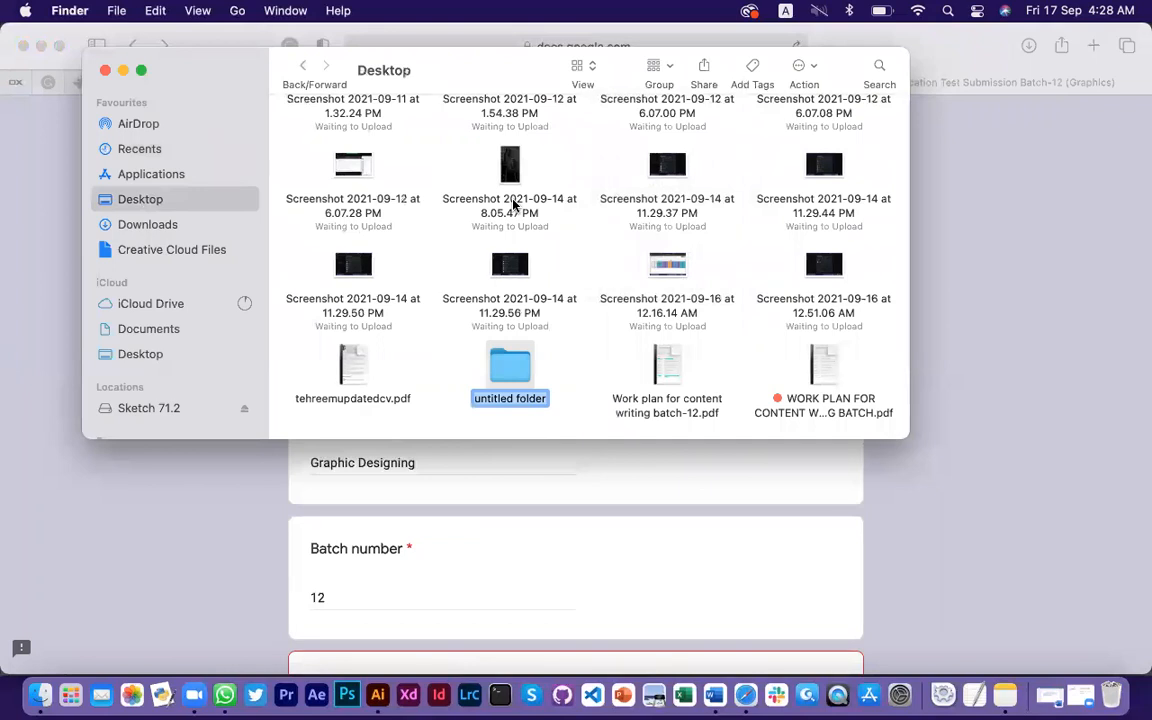
text(Test)
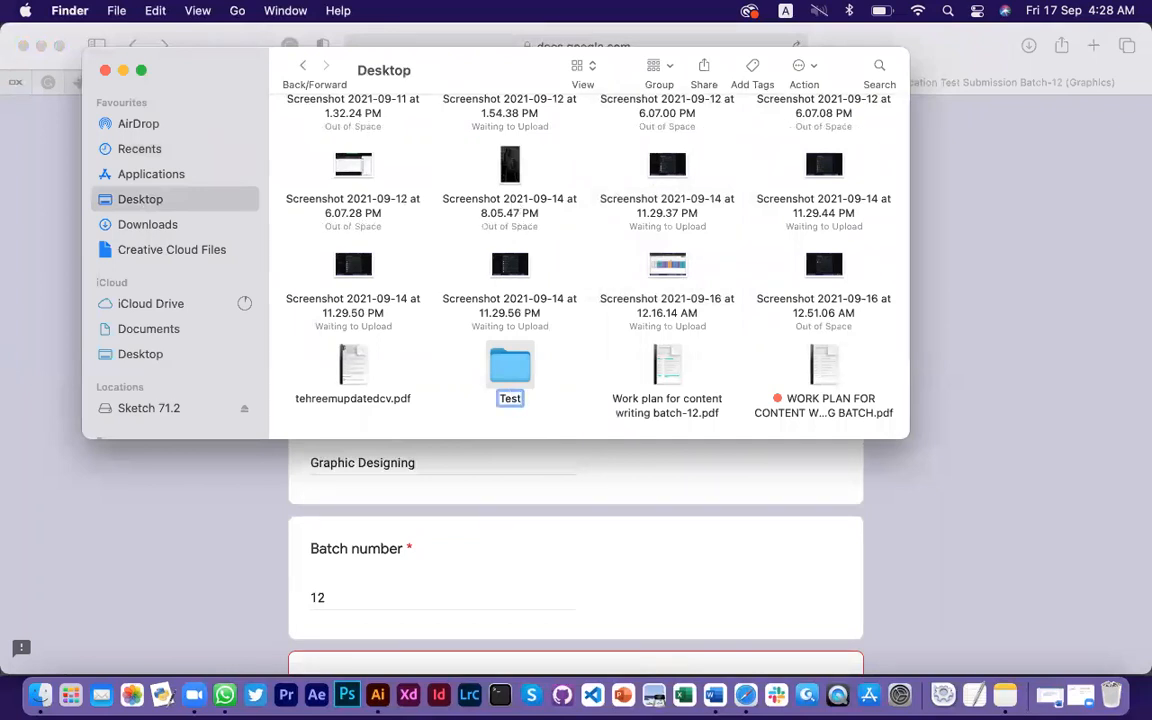
key(Return)
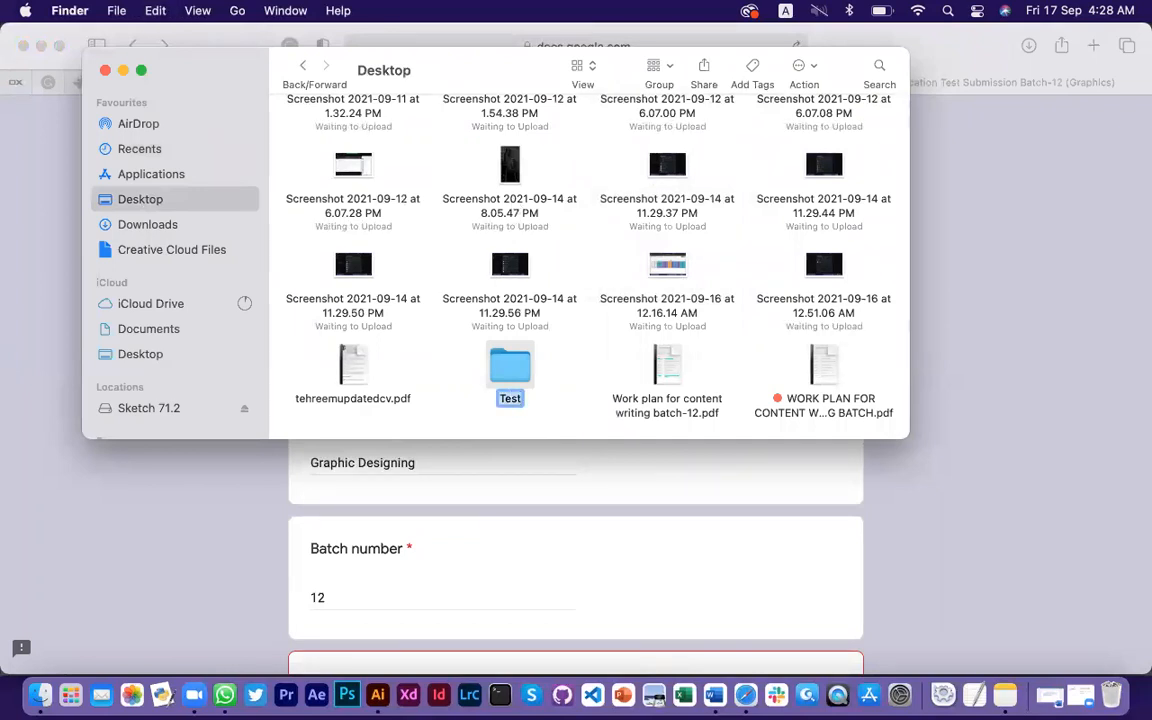
key(Return)
text(Daniyal)
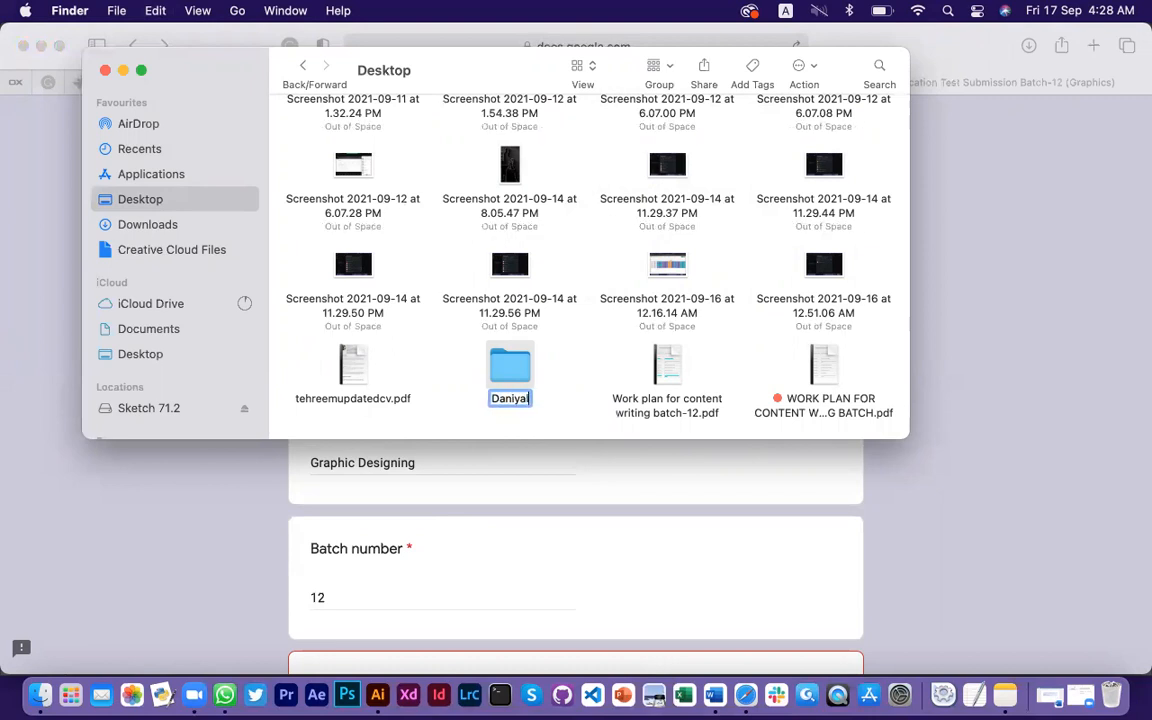
text(-graph)
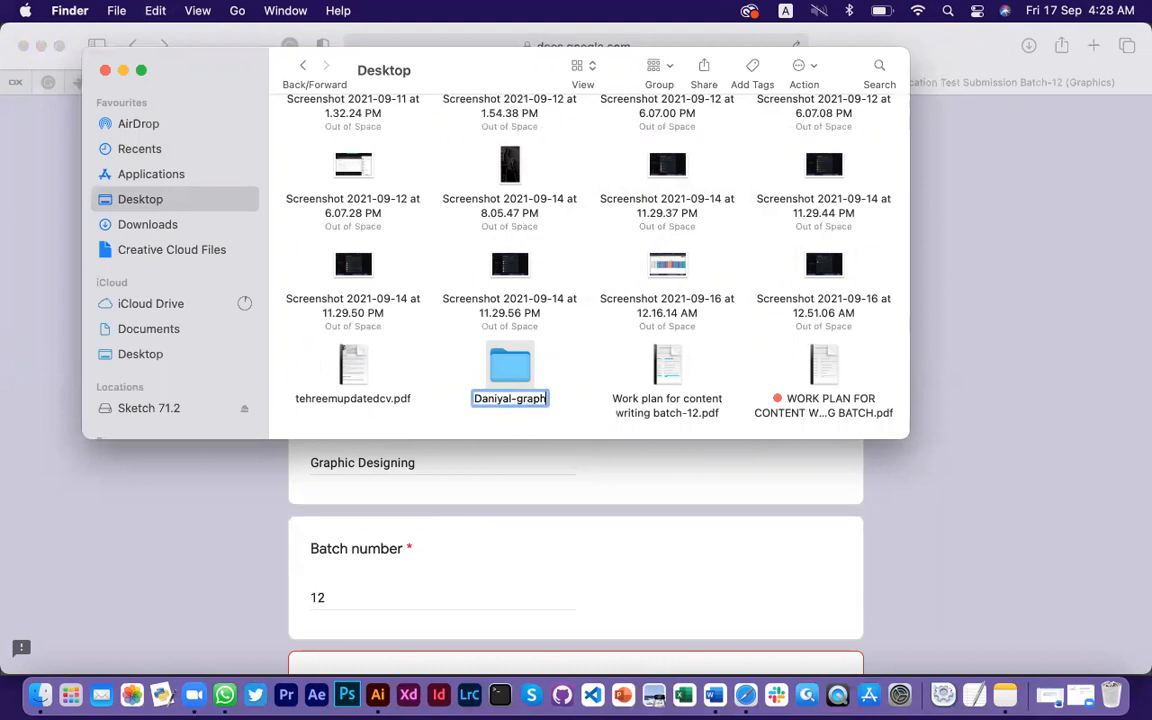
text(ics-12)
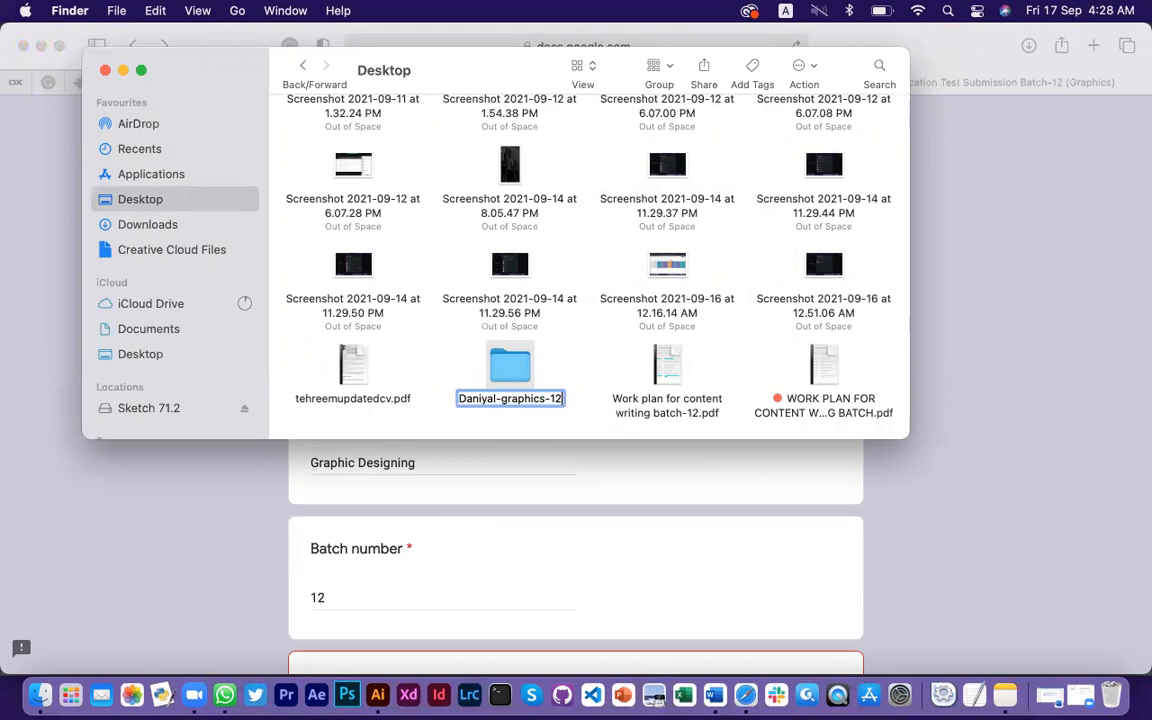
Move Graphic Designing Certification test.pdf into the -graphics-12 folder and confirm it's inside
click(597, 362)
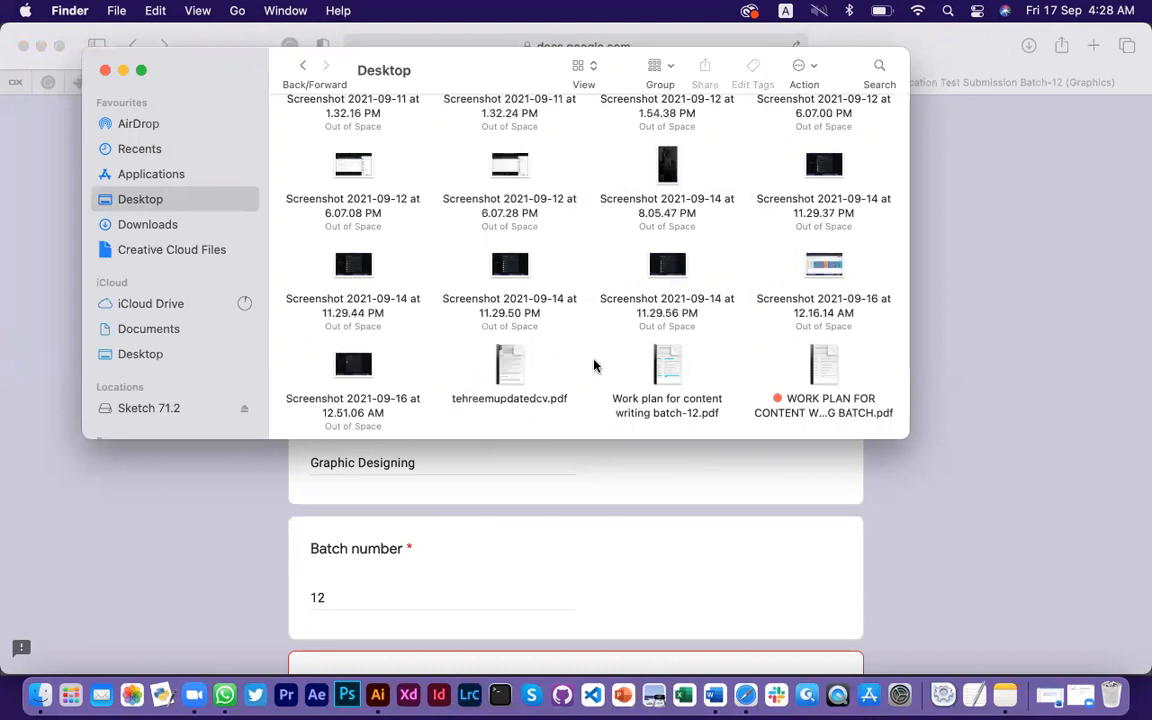
scroll(584, 290, up, 15)
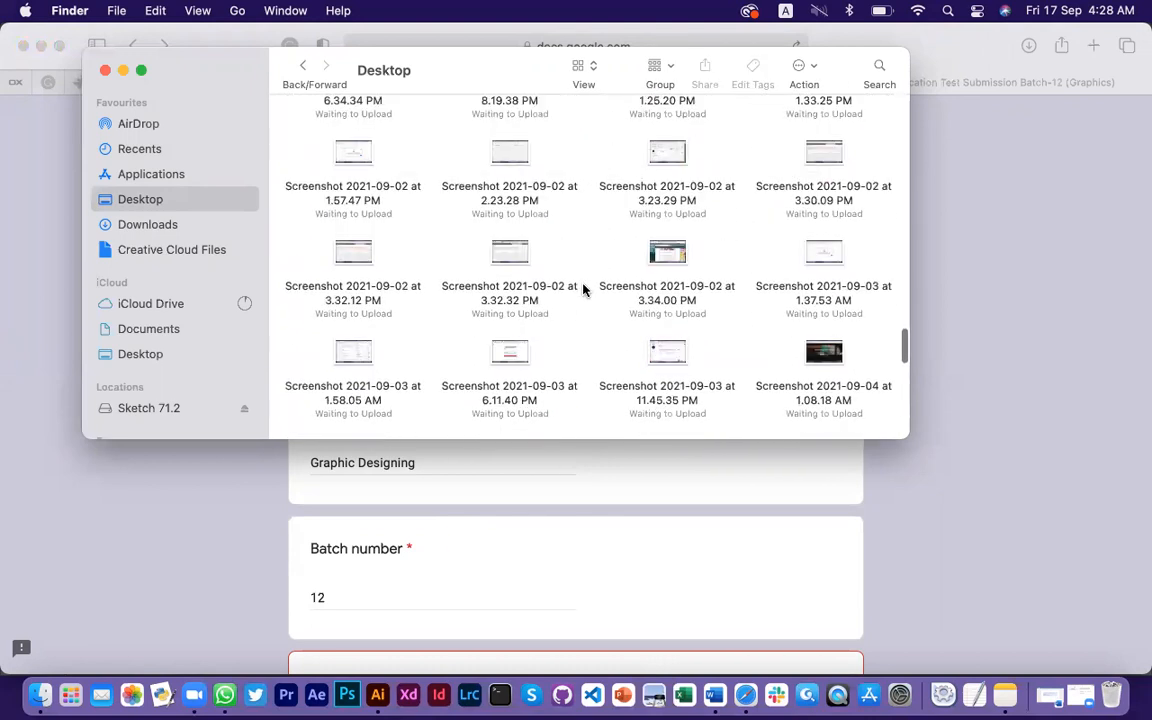
scroll(581, 335, up, 10)
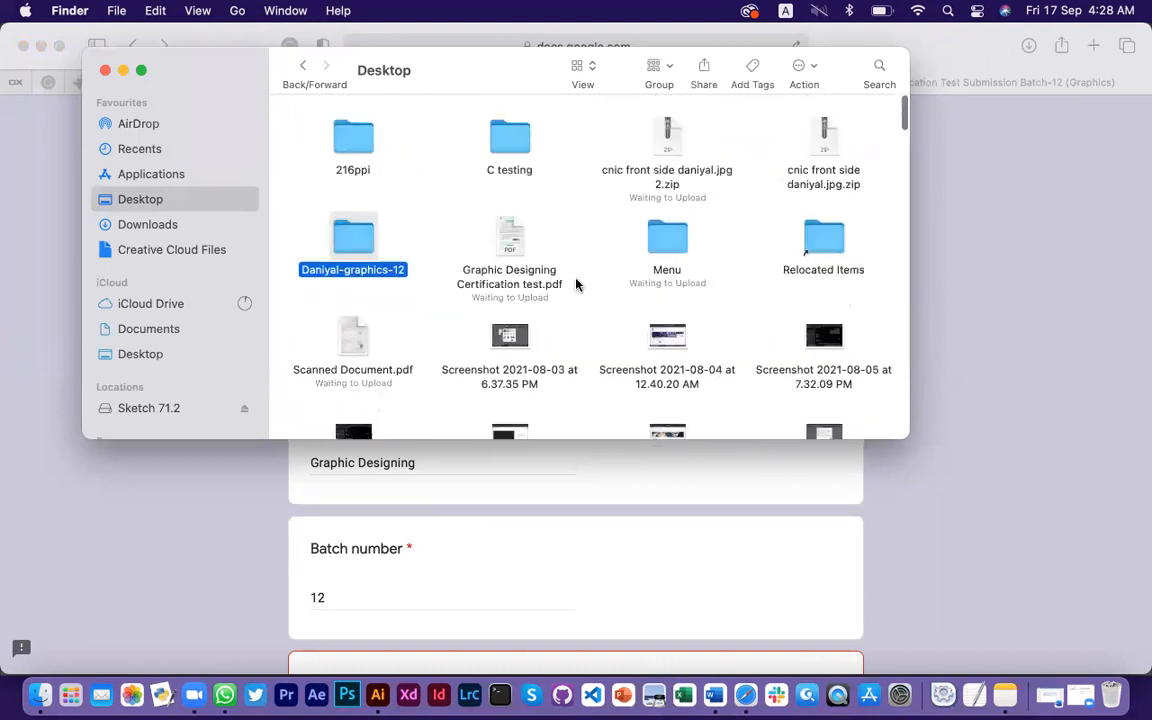
click(505, 234)
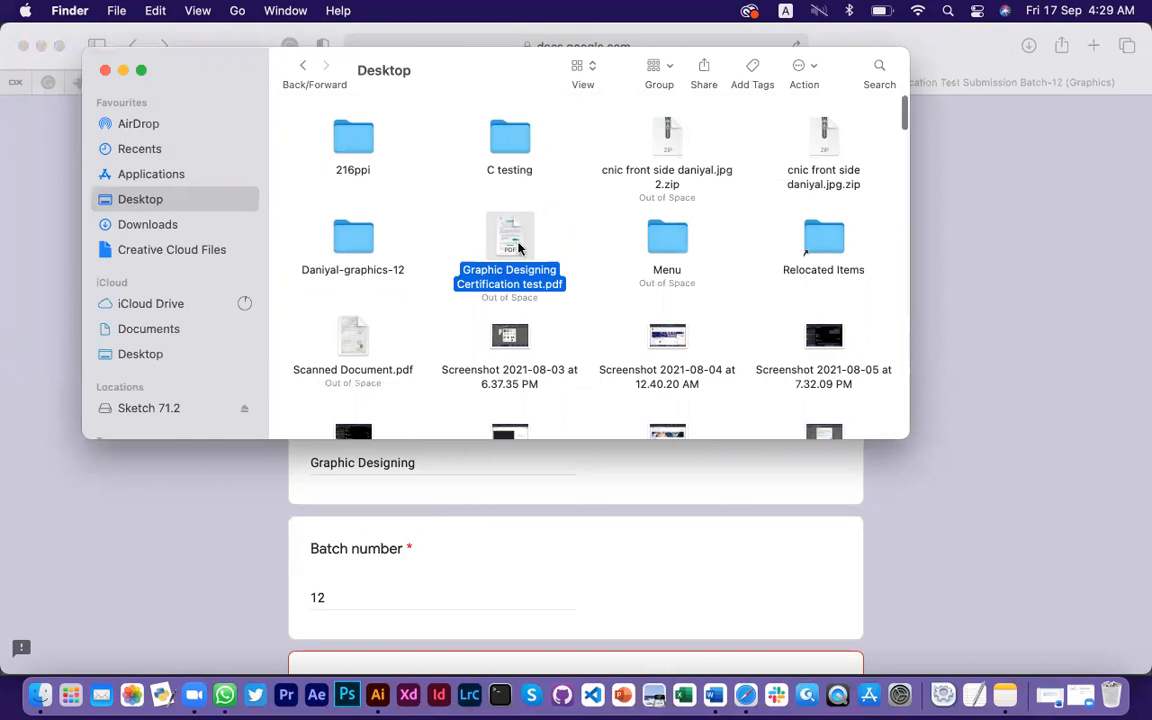
drag(514, 240, 355, 238)
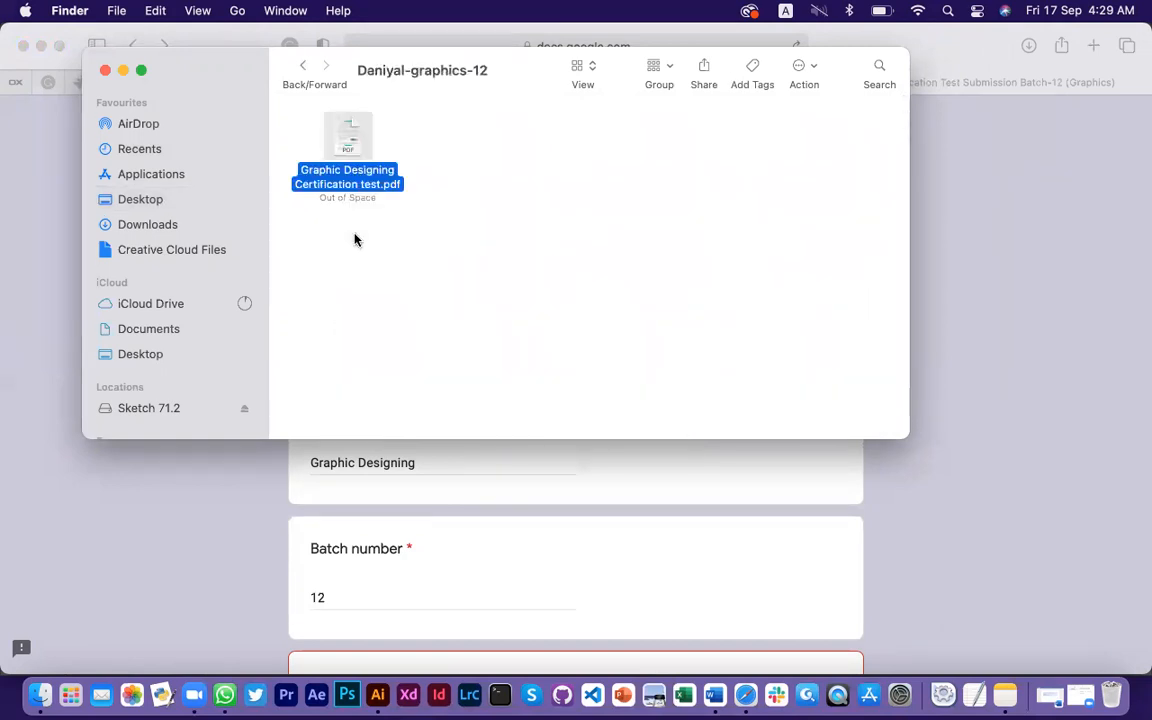
click(301, 68)
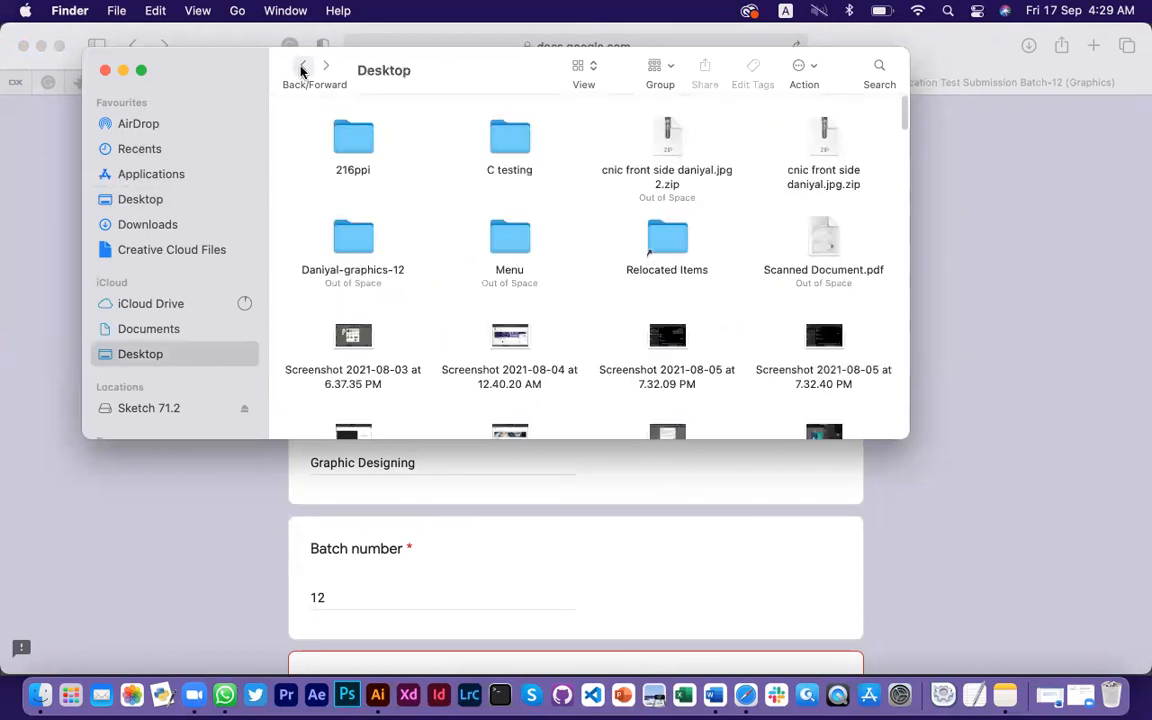
double_click(362, 242)
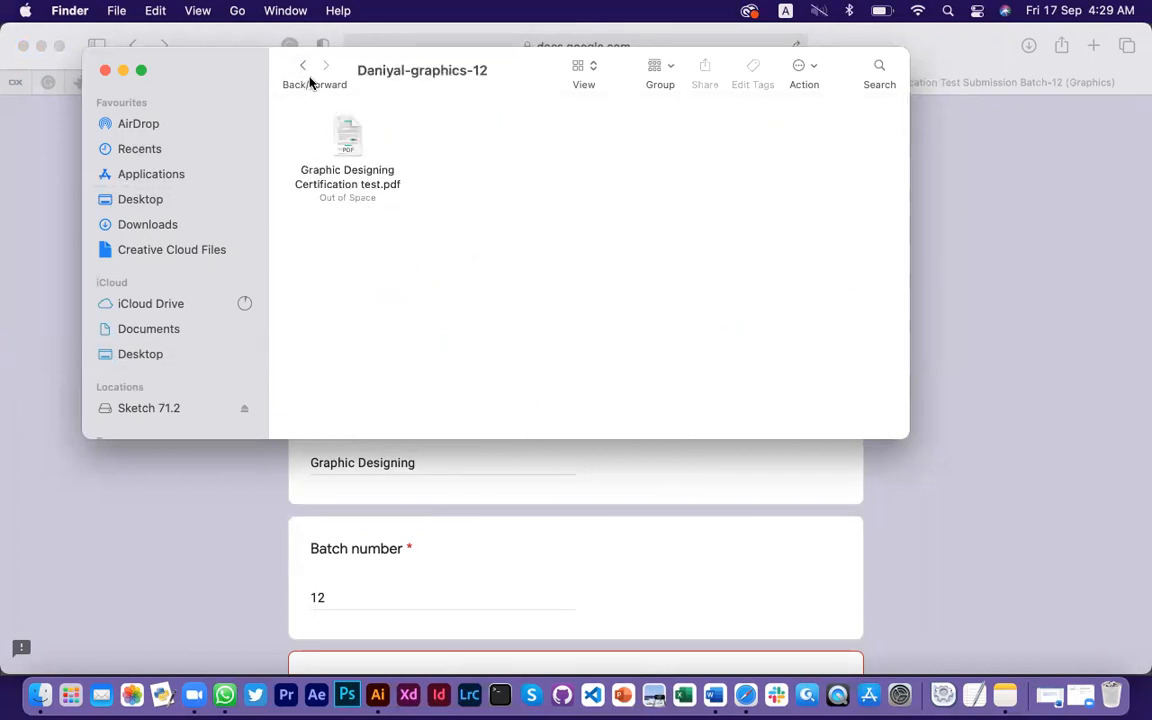
click(302, 67)
click(360, 240)
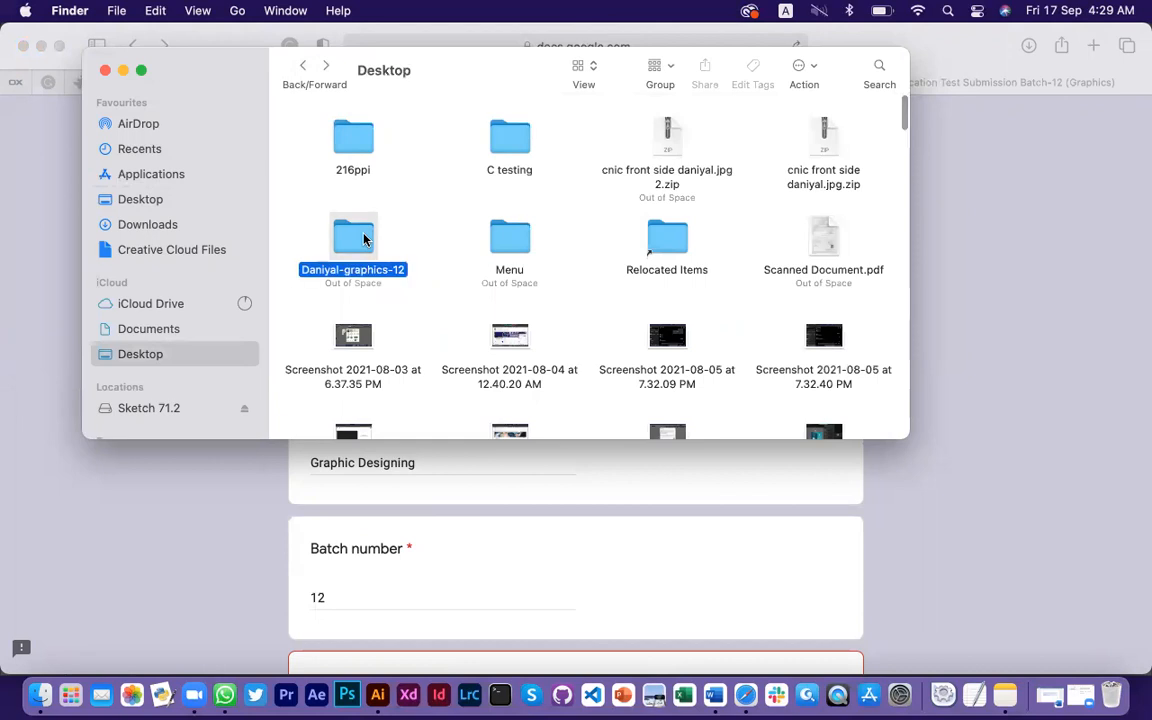
Compress the graphics-12 folder into a -graphics-12.zip archive on the Desktop
right_click(365, 240)
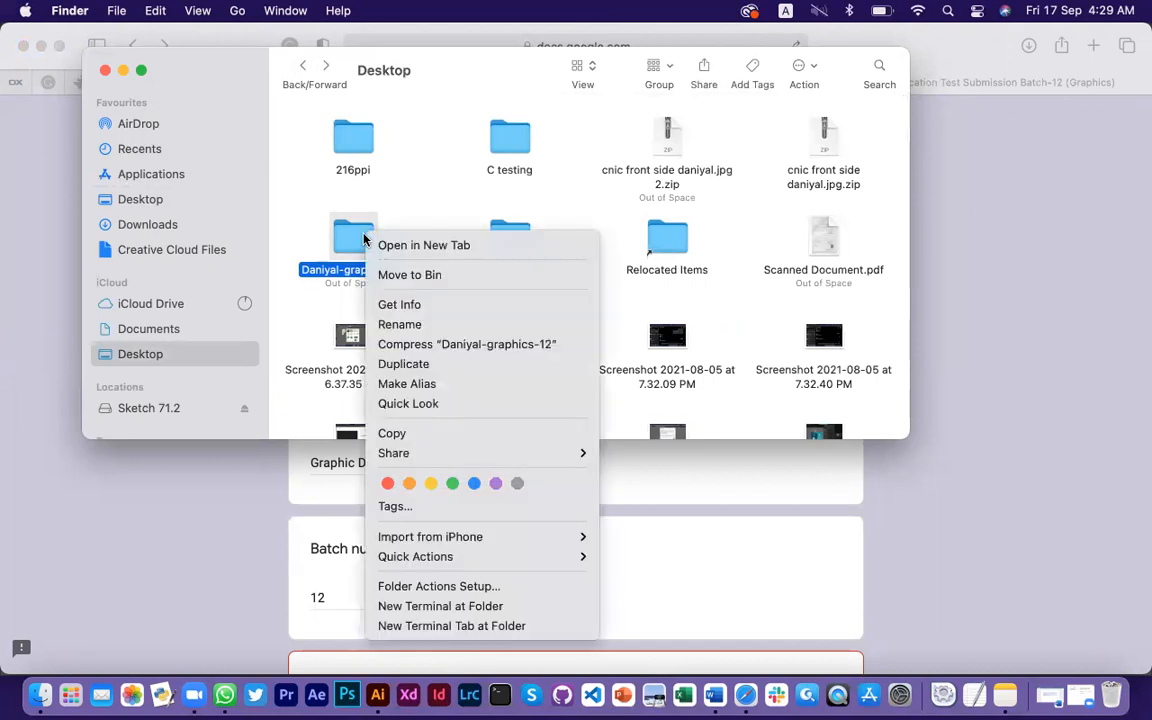
click(463, 344)
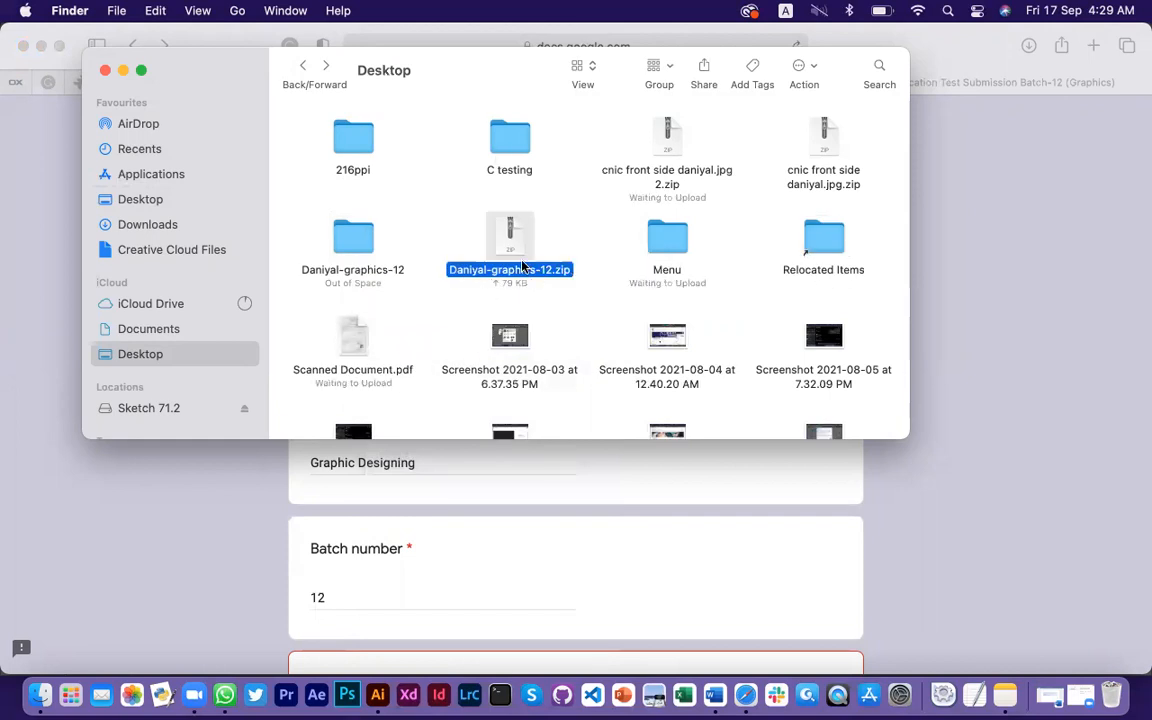
click(513, 502)
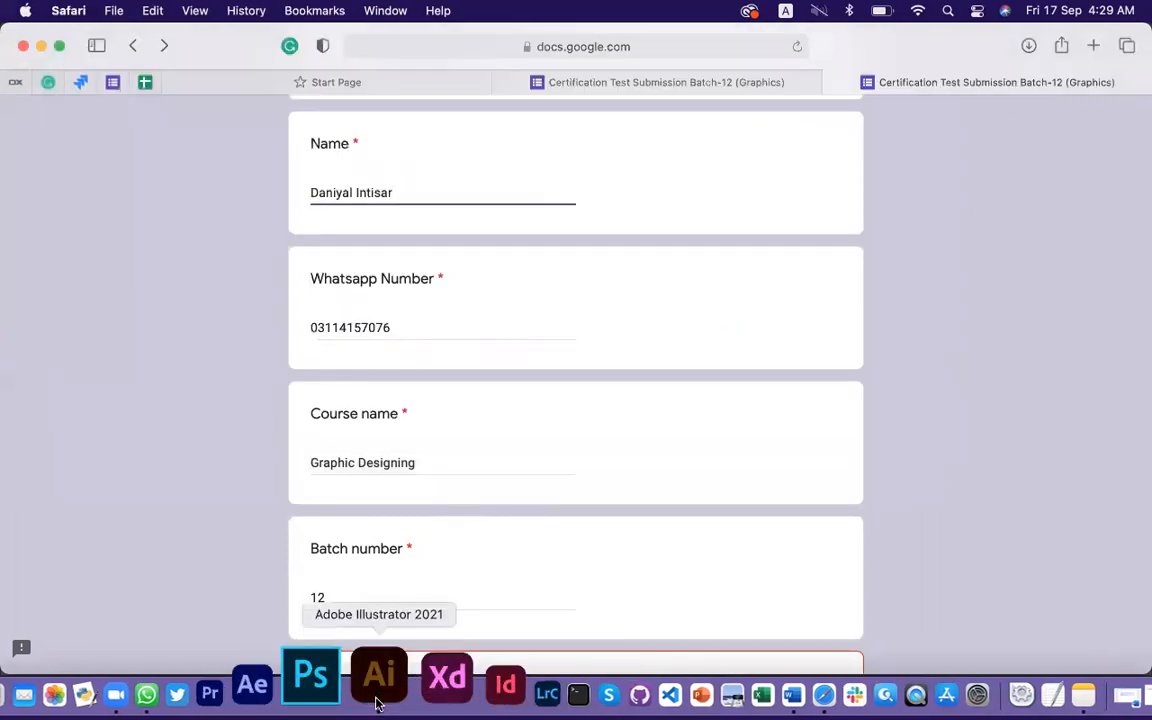
Bring Adobe Illustrator to the front with the shopify model design showing
click(378, 700)
scroll(468, 314, down, 5)
scroll(557, 271, up, 1)
scroll(557, 271, right, 5)
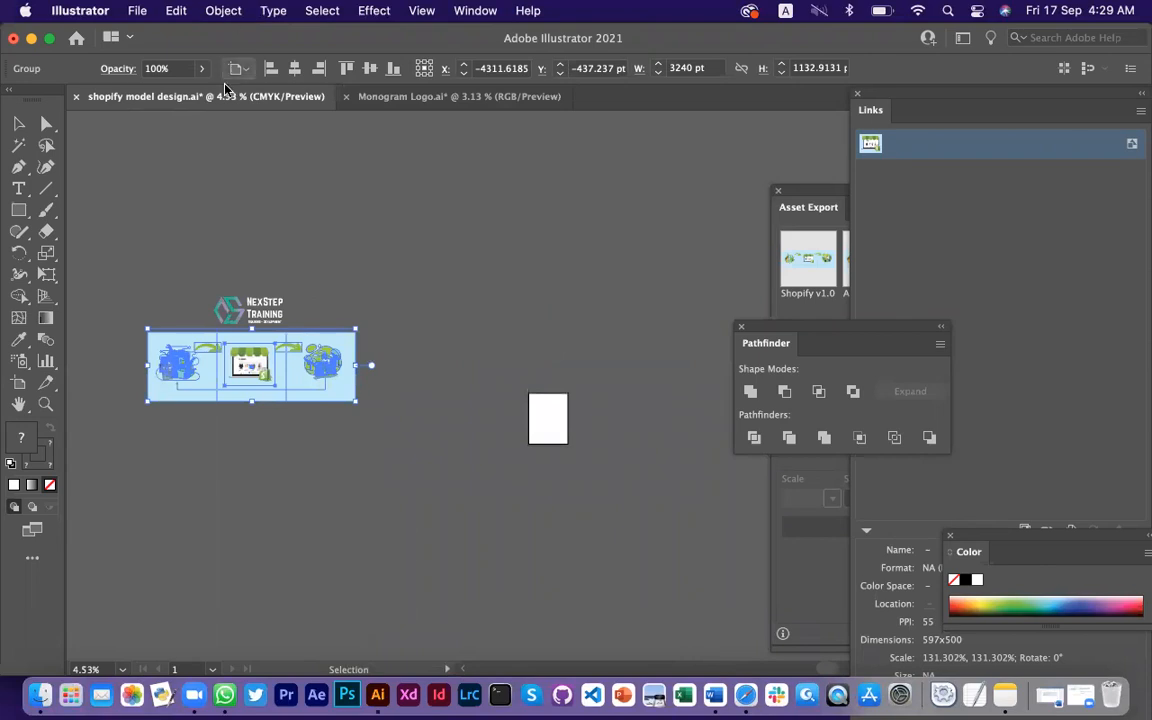
In Monogram Logo.ai, draw a large white rectangle, send it behind all artwork, and deselect it
click(398, 97)
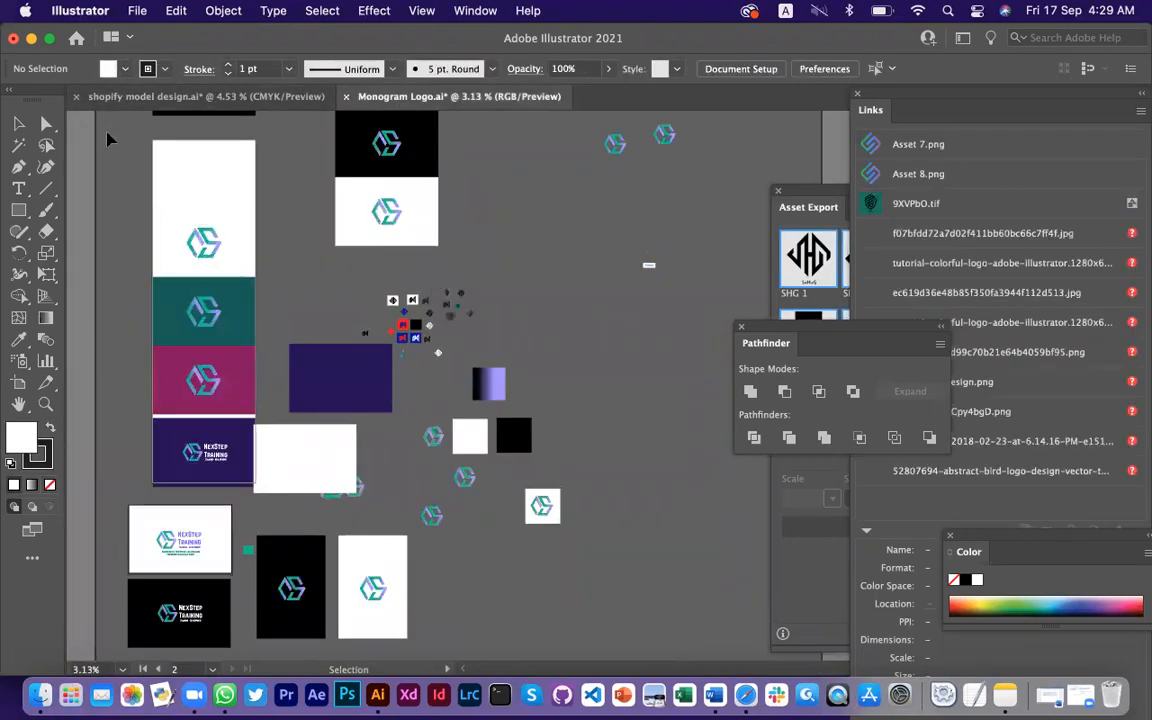
click(18, 210)
drag(99, 131, 597, 574)
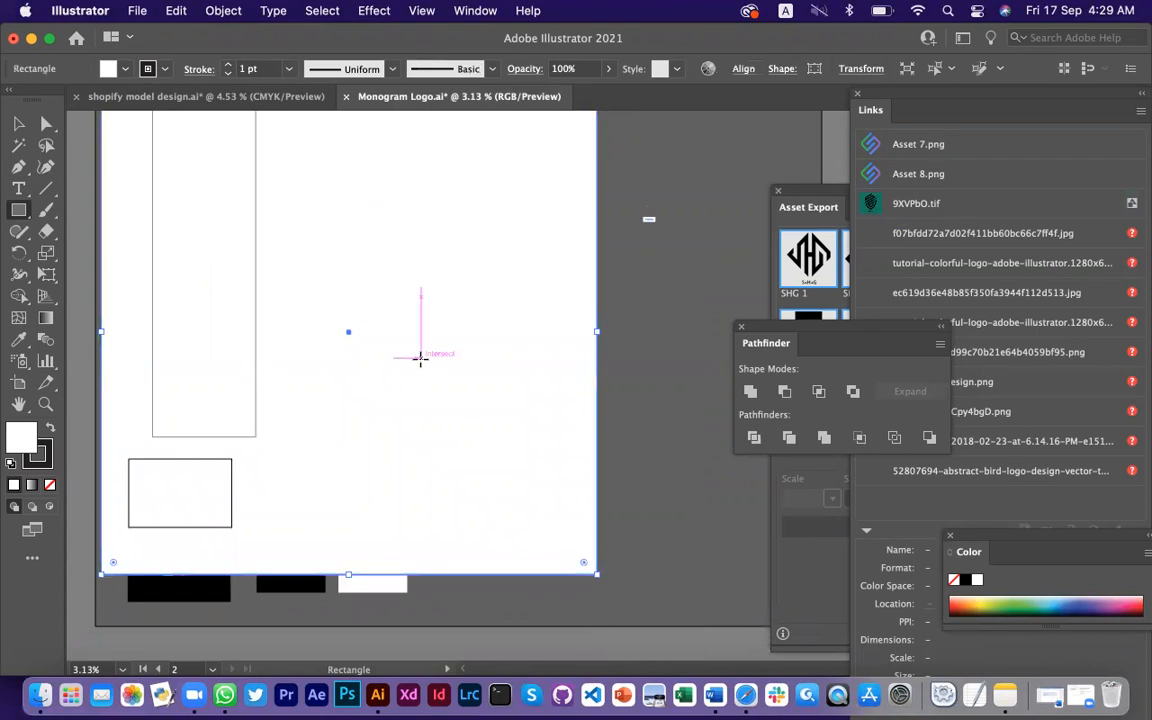
right_click(372, 334)
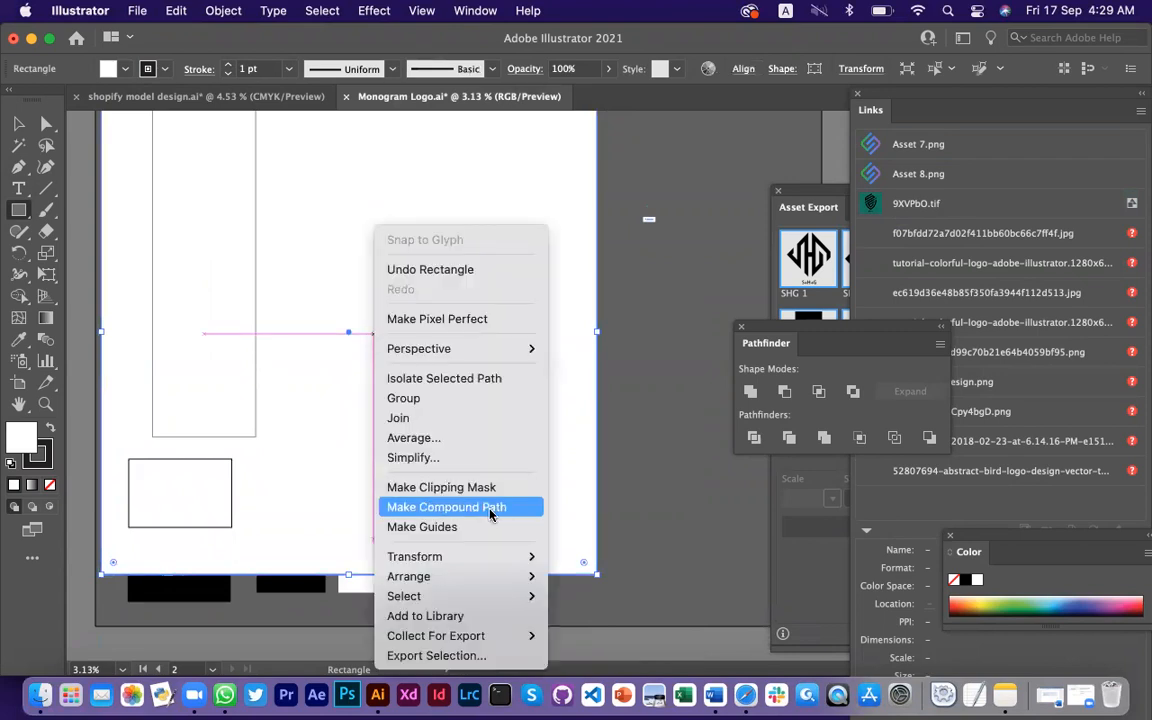
mouse_move(506, 579)
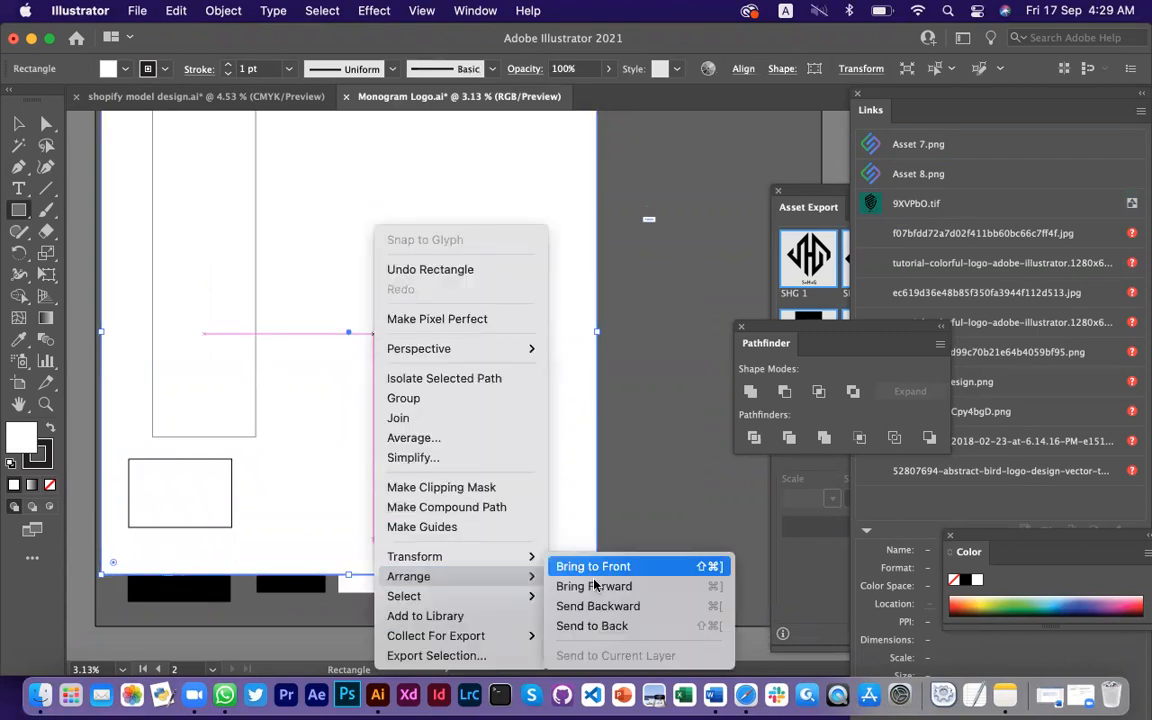
click(614, 627)
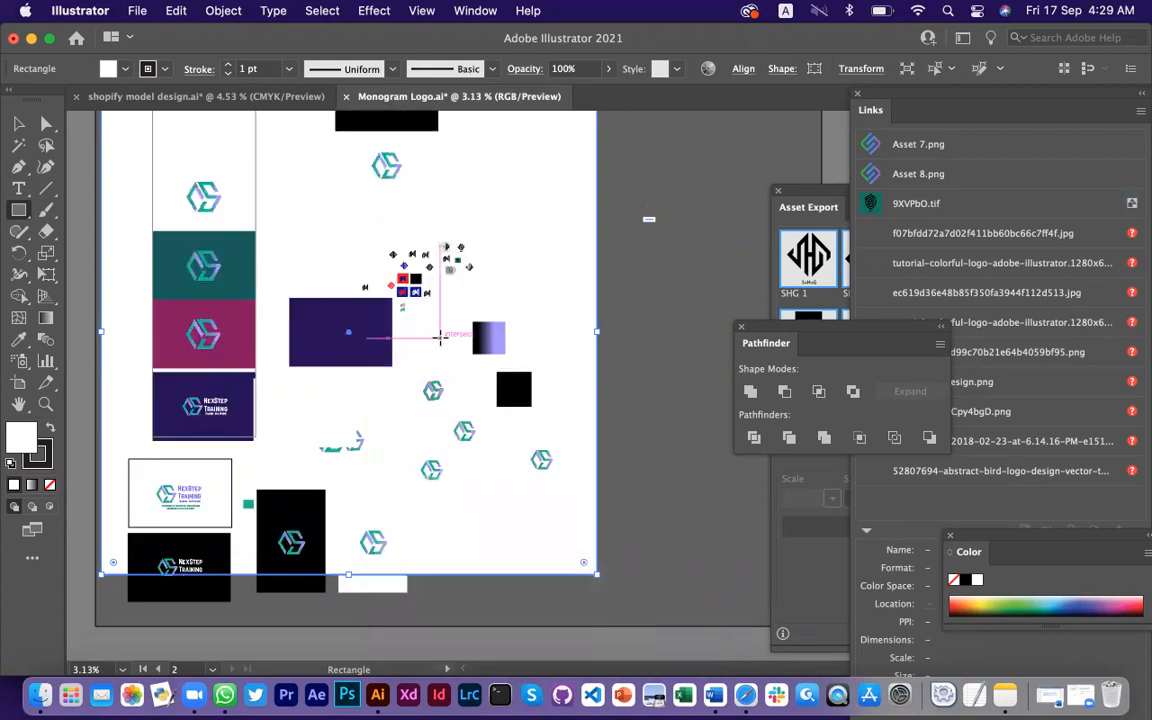
scroll(326, 278, up, 2)
scroll(326, 278, up, 1)
click(19, 123)
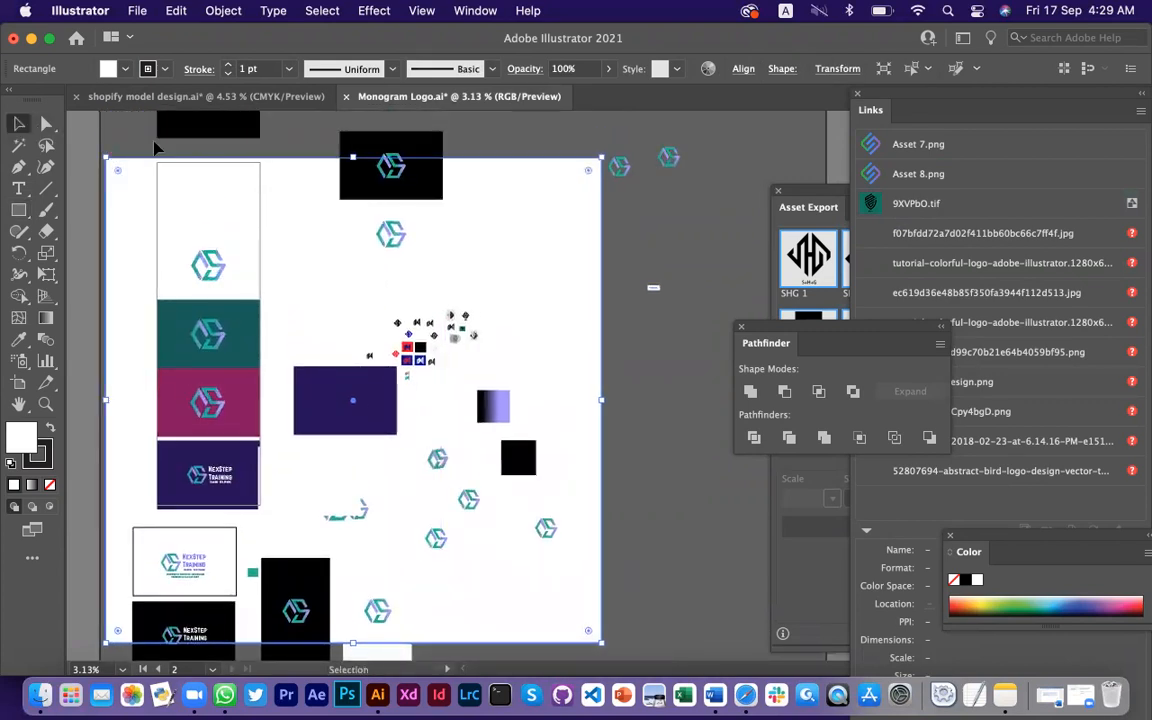
click(154, 142)
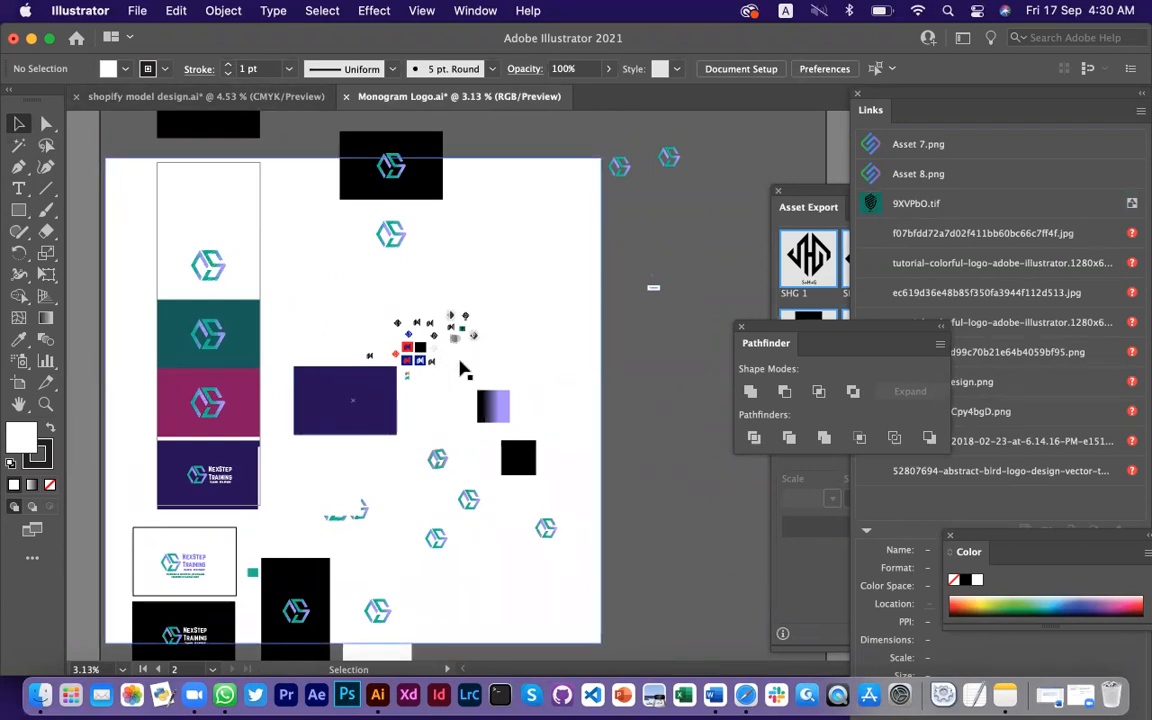
Return to the shopify model design, minimize Illustrator, and open a Desktop Finder window
click(454, 291)
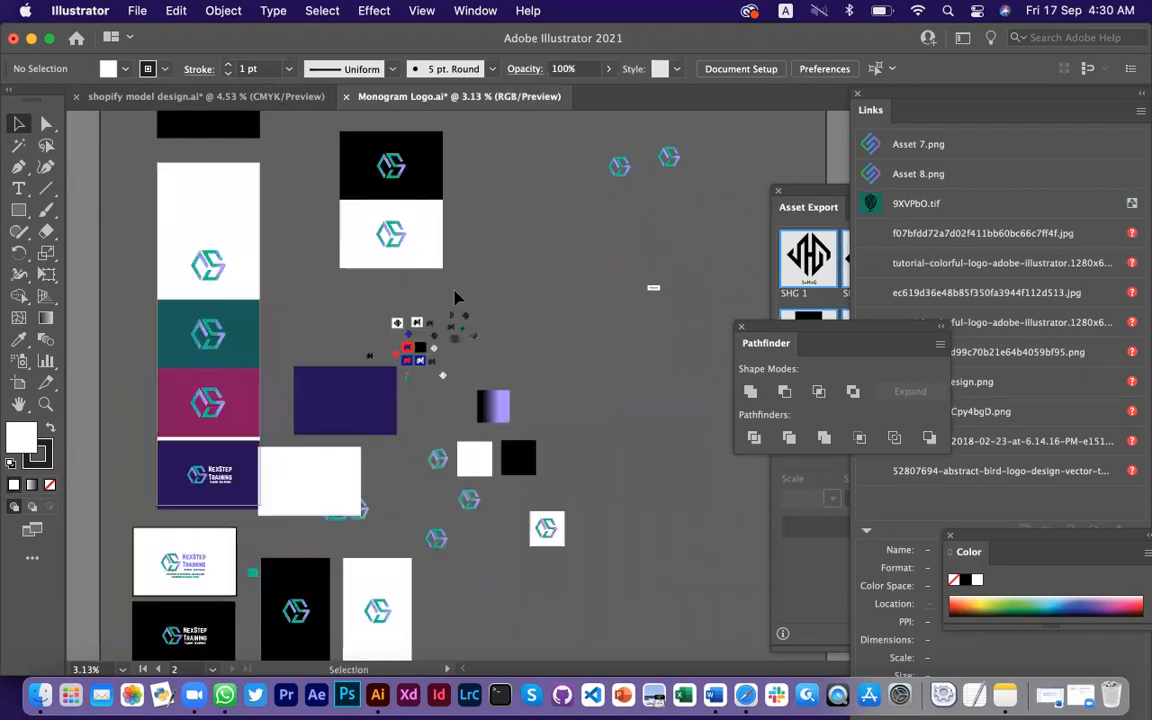
click(277, 98)
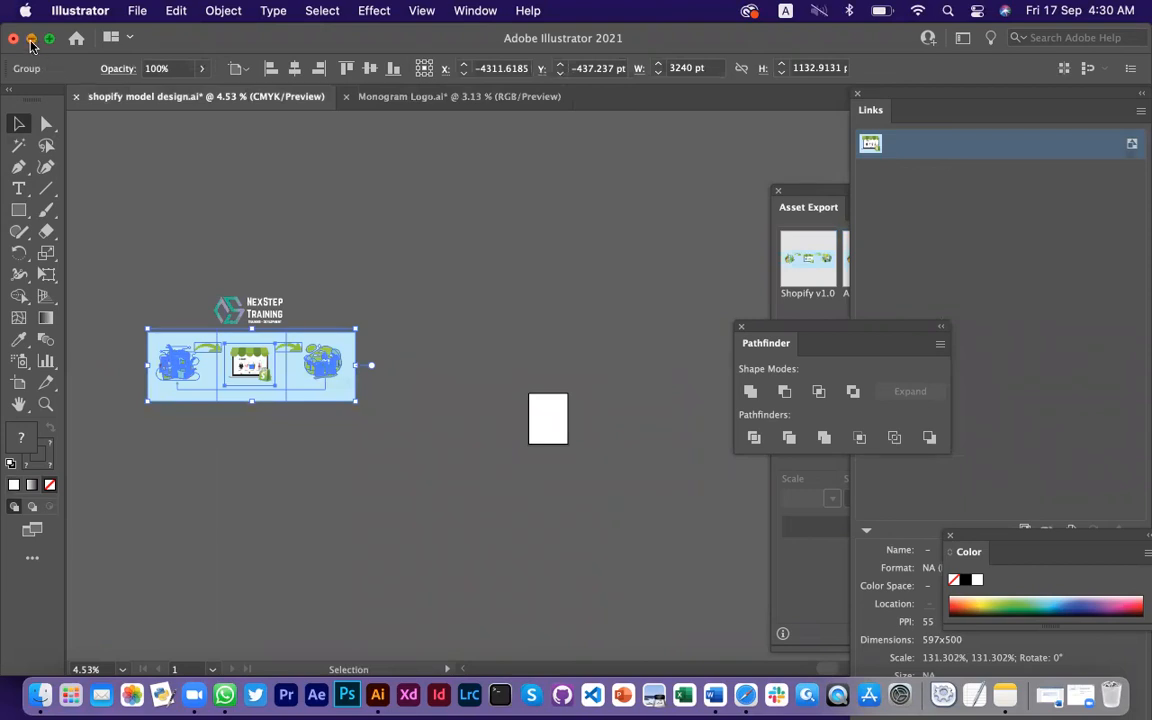
click(31, 40)
click(44, 693)
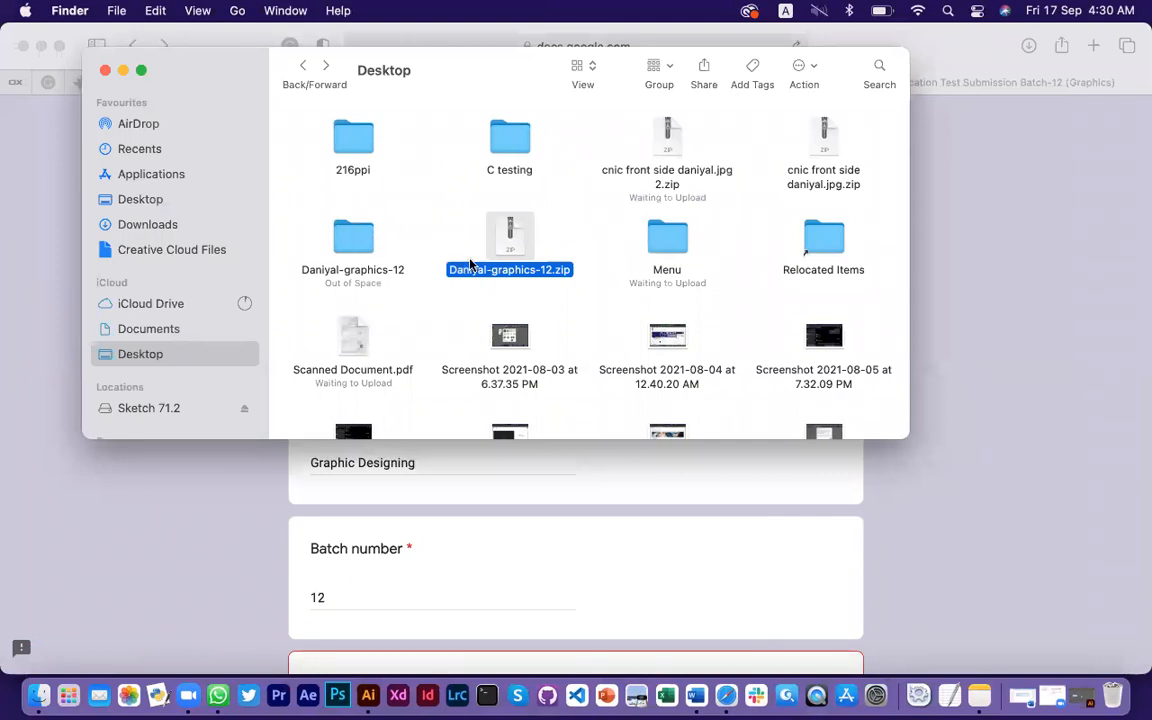
Close the Finder window and return to the certification Google Form
click(105, 71)
click(206, 36)
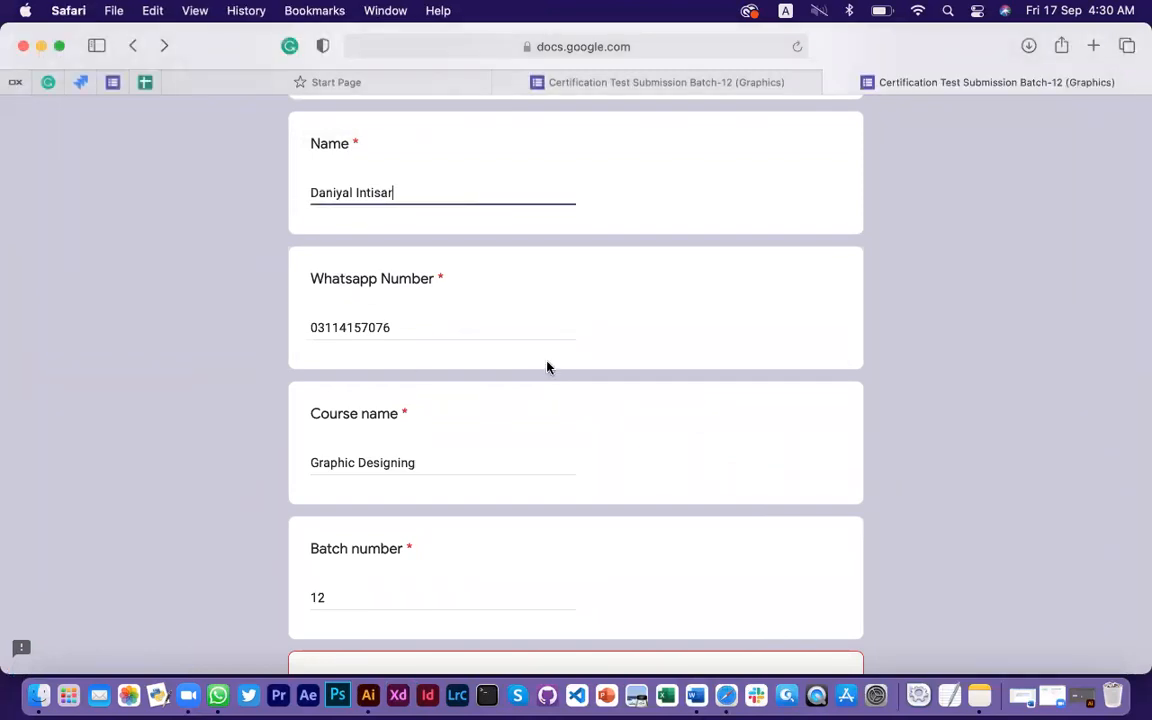
scroll(547, 367, down, 8)
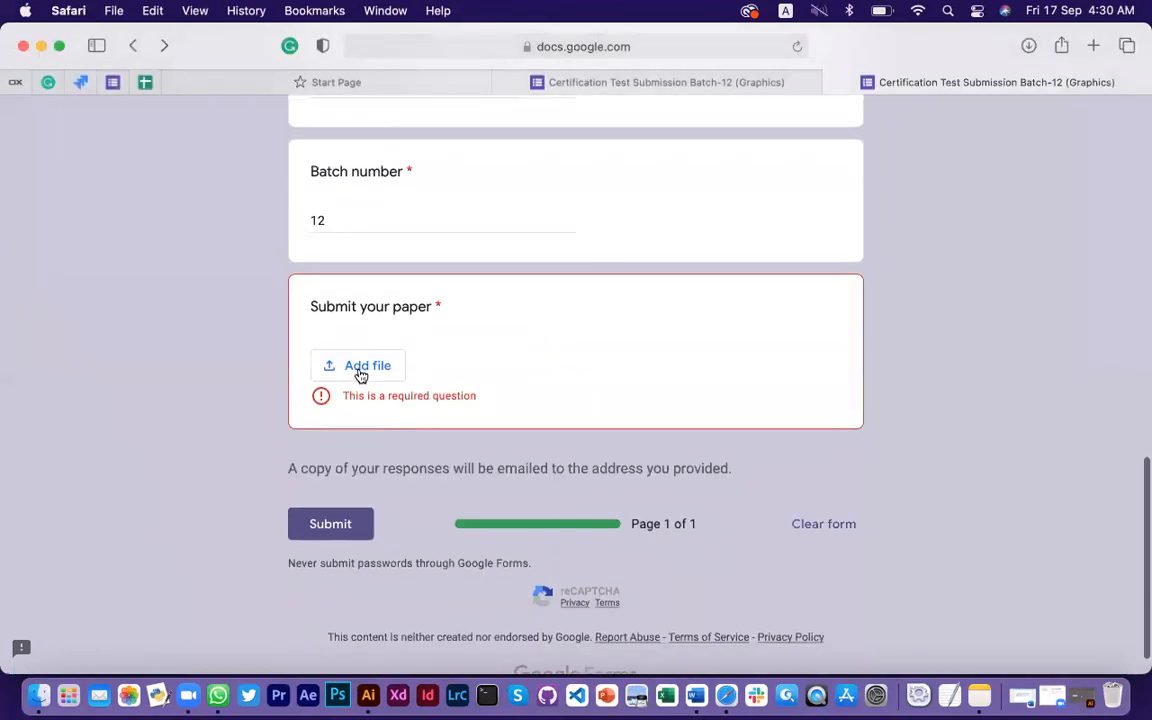
Upload -graphics-12.zip from the Desktop as the answer to Submit your paper
click(361, 373)
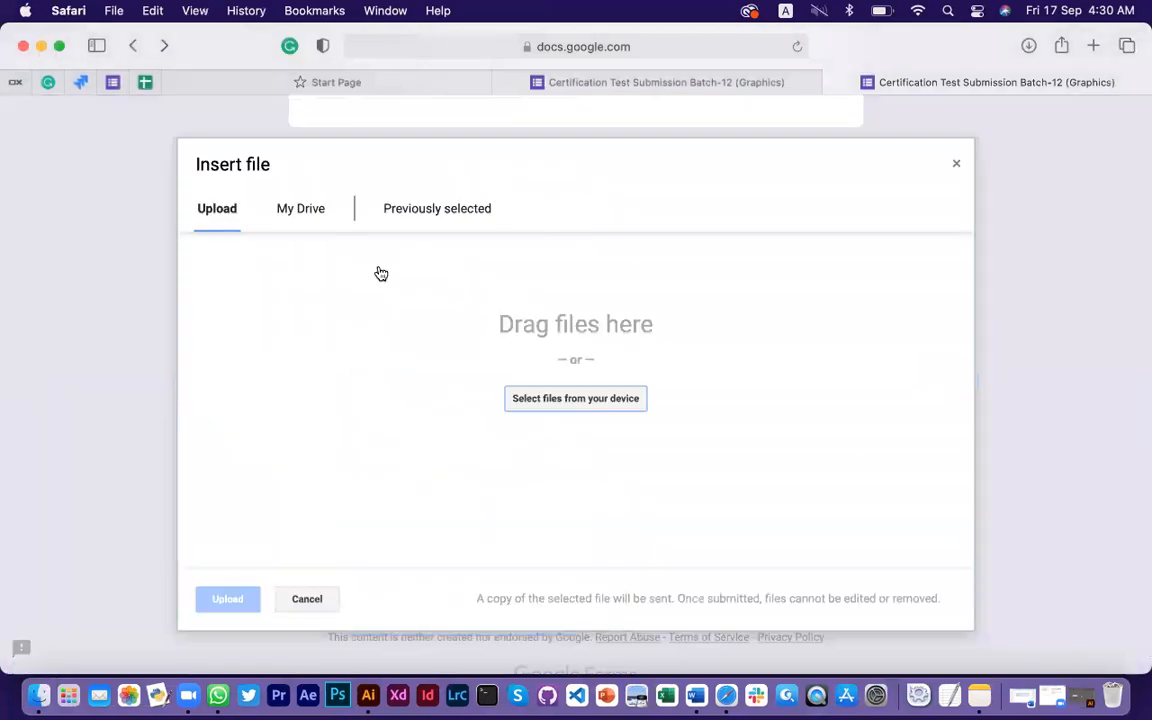
click(306, 203)
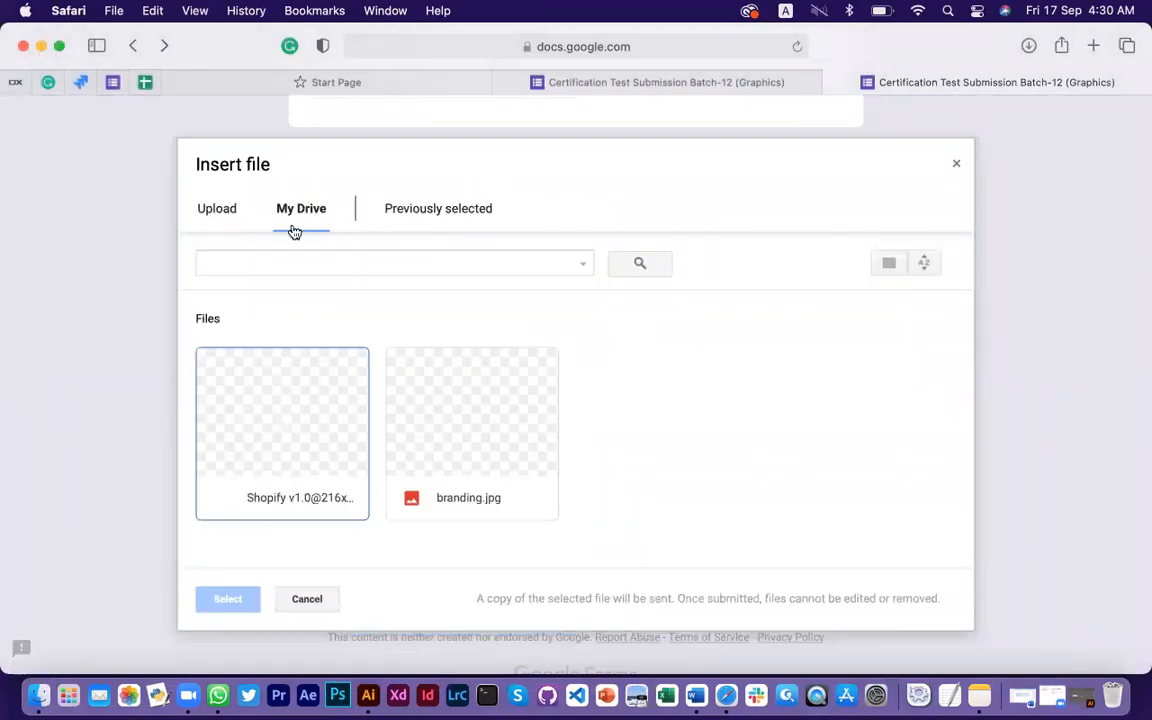
click(229, 214)
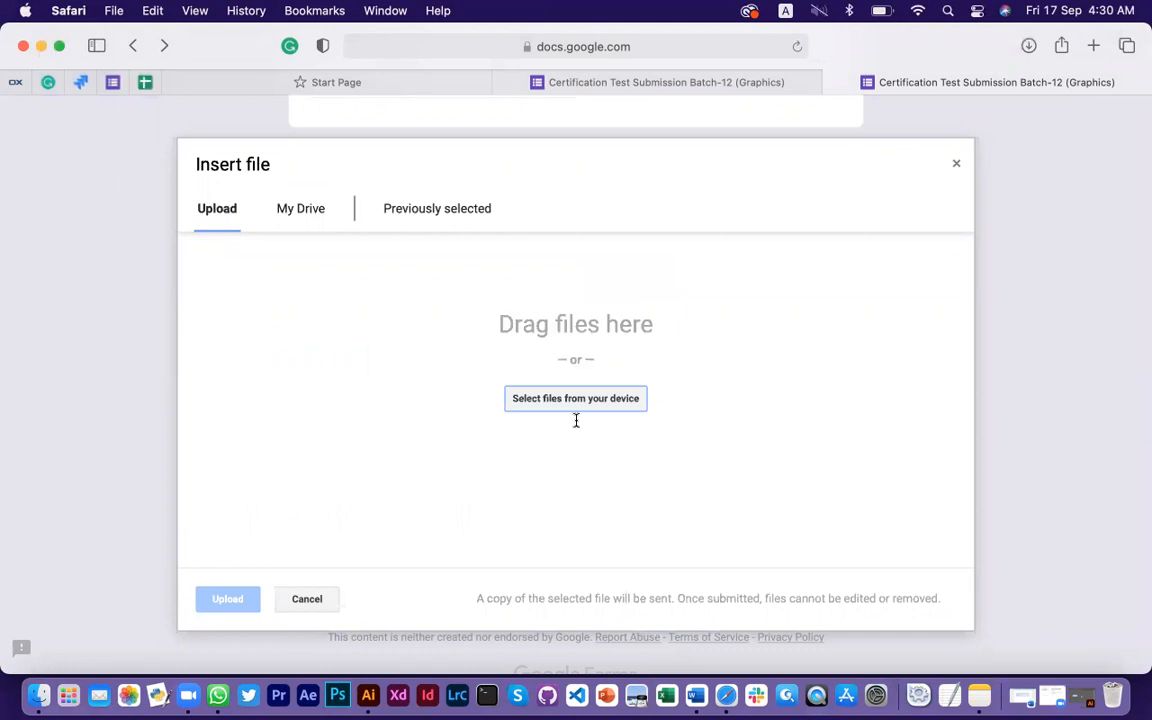
click(571, 398)
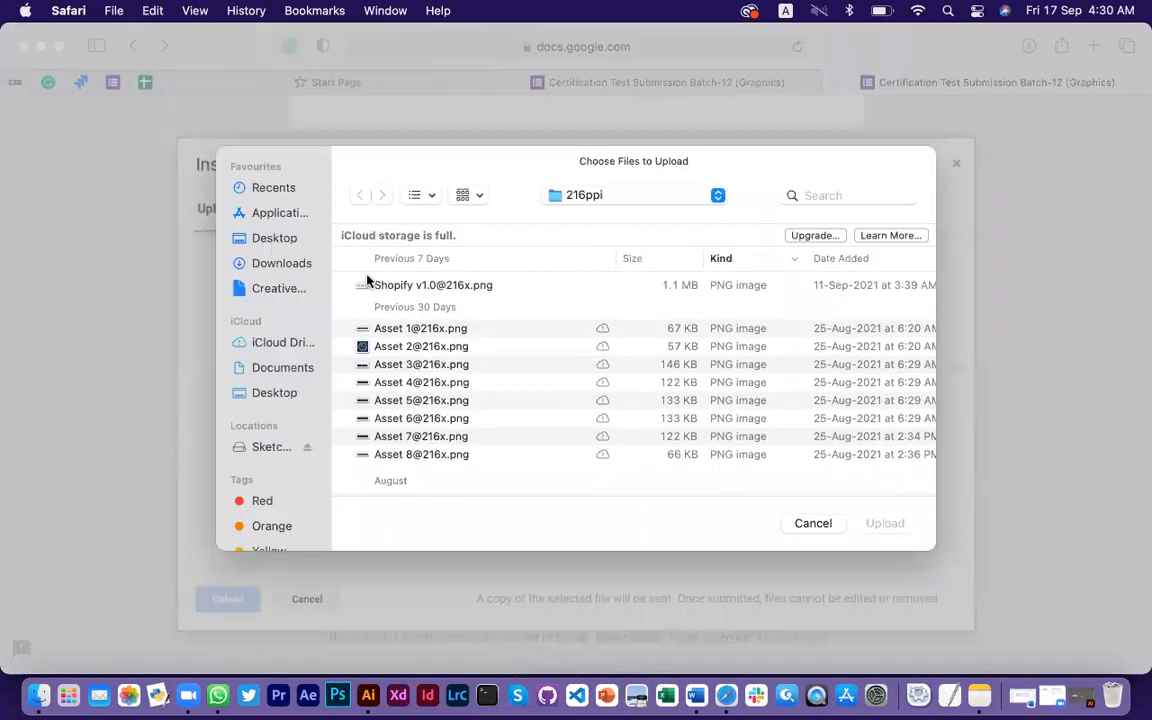
click(275, 240)
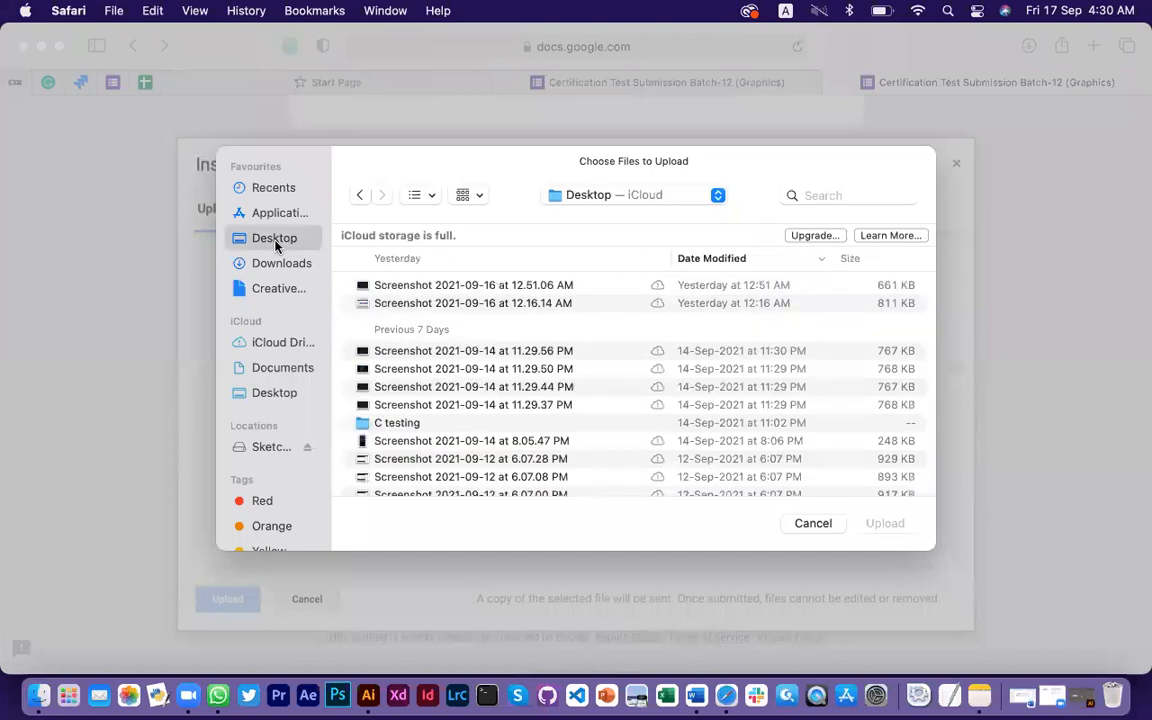
double_click(491, 285)
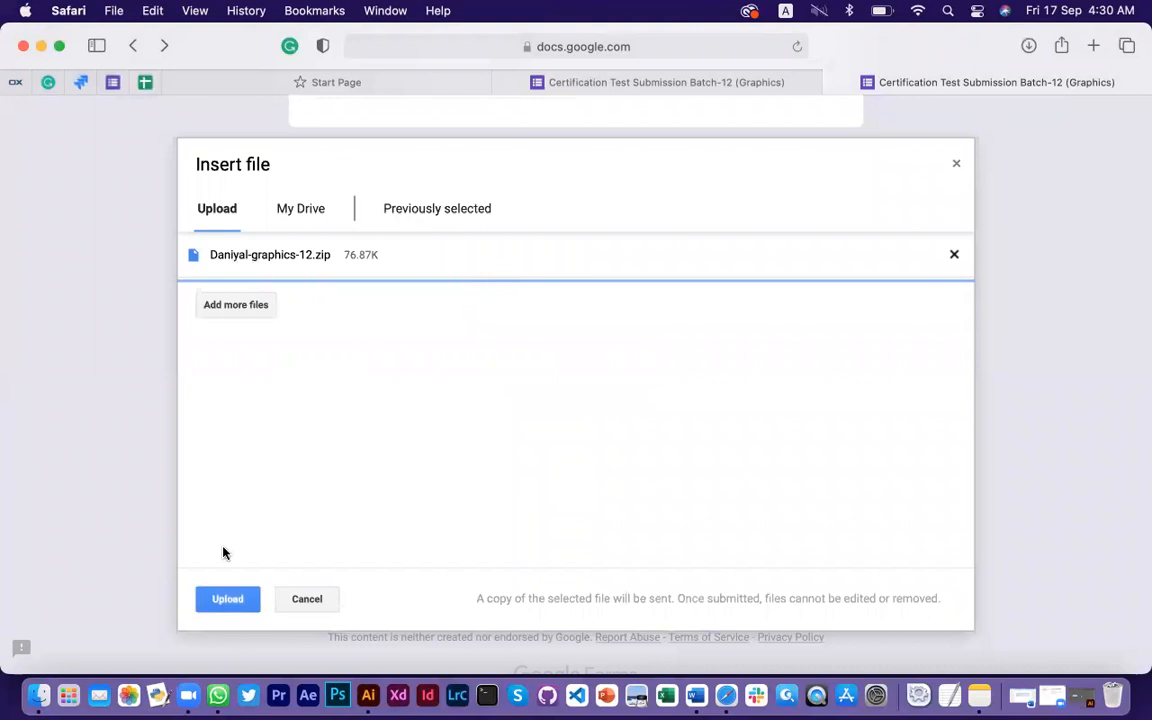
click(229, 600)
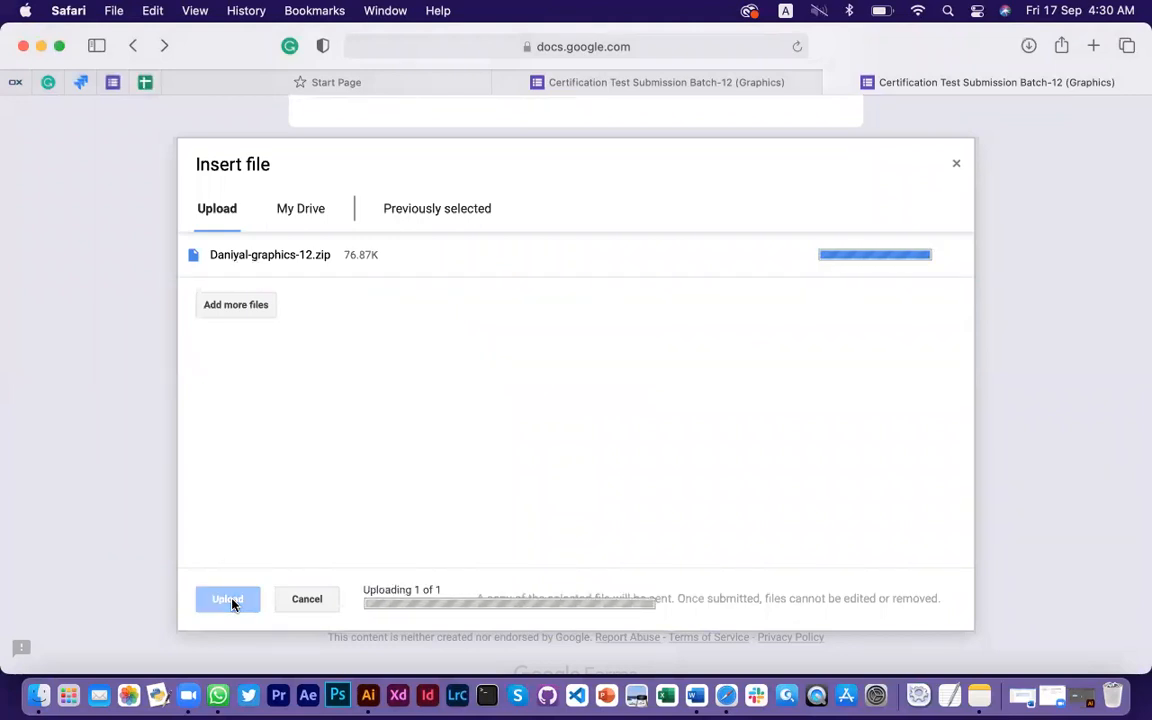
scroll(571, 357, up, 10)
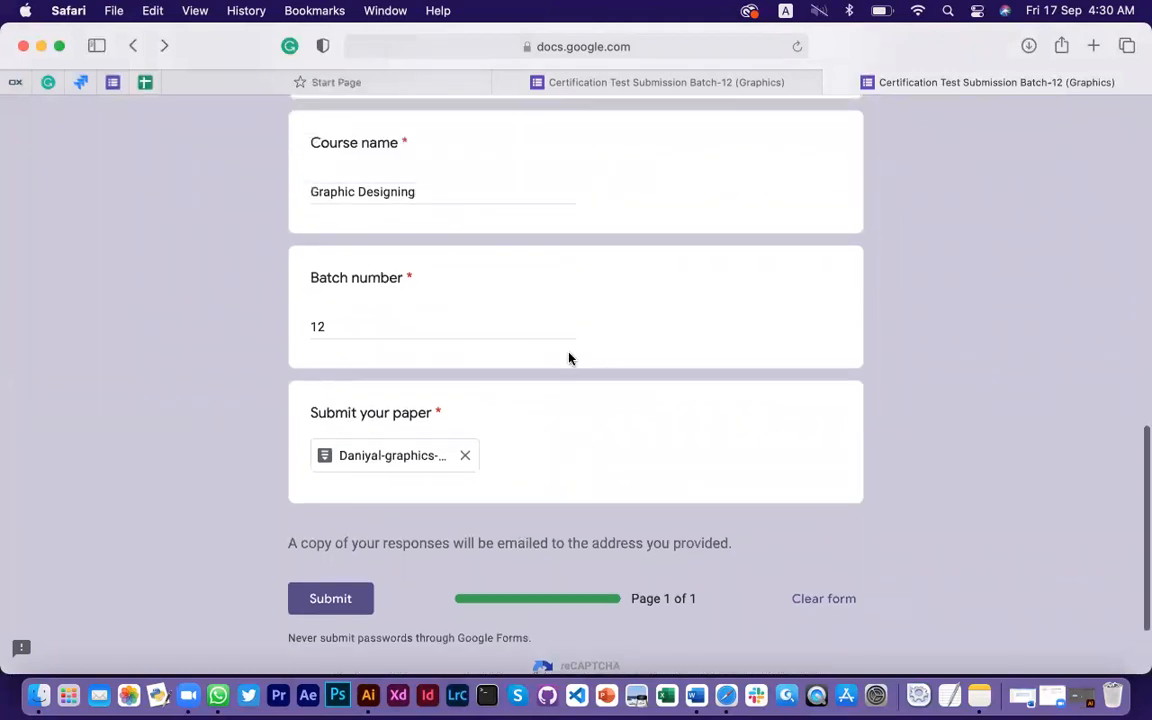
Scroll to the bottom of the completed form and press Submit
scroll(569, 358, up, 5)
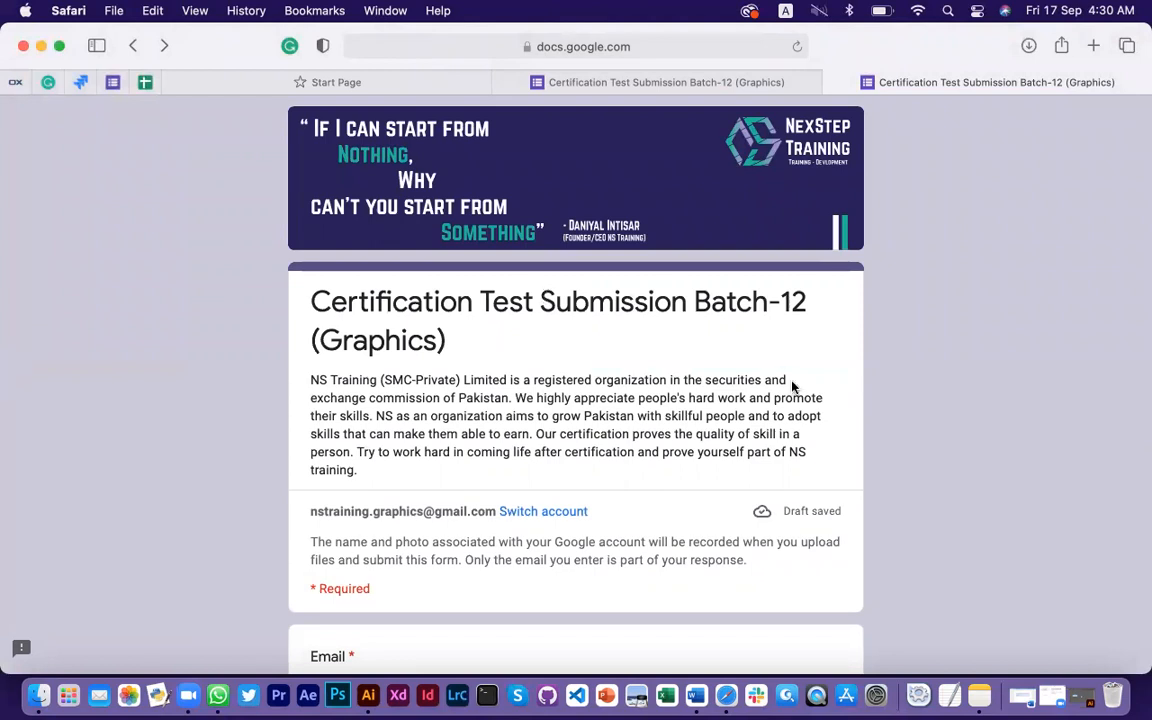
scroll(657, 486, down, 3)
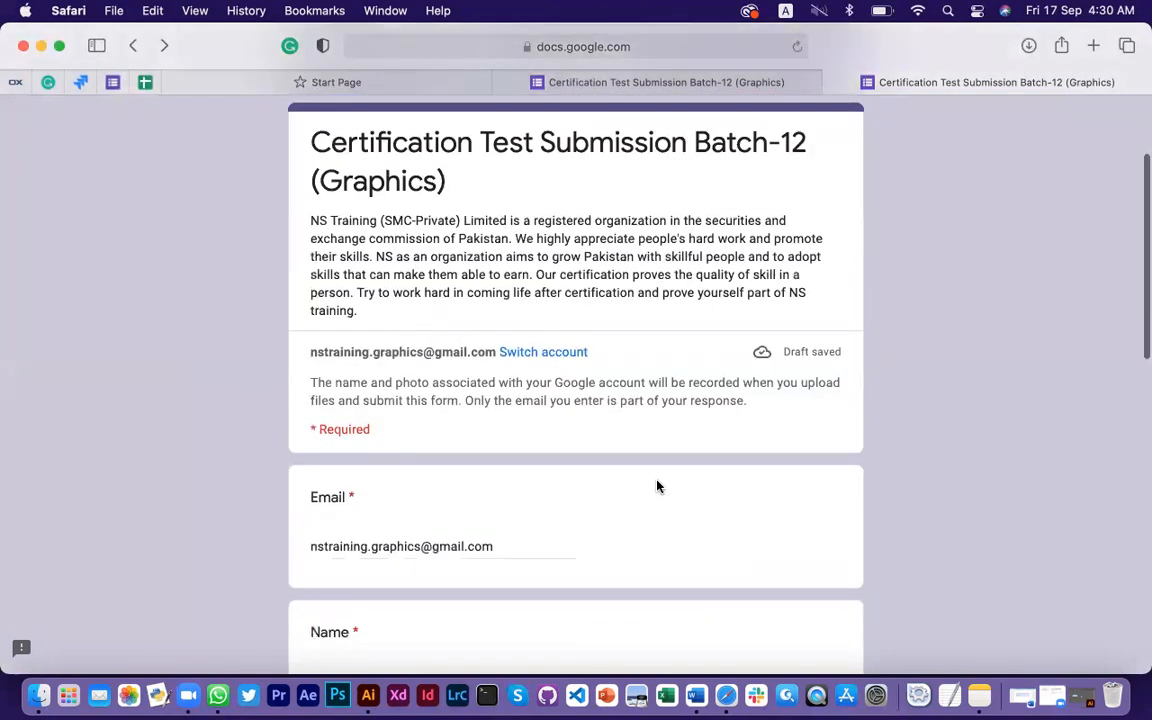
scroll(657, 480, down, 15)
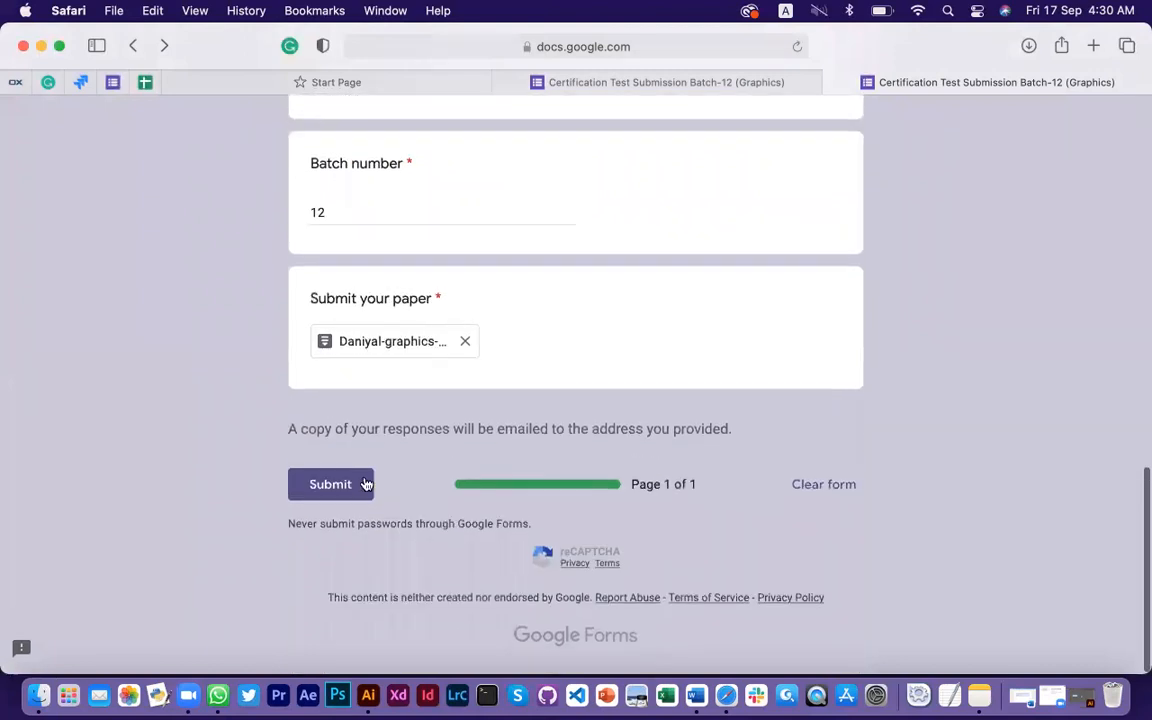
click(334, 496)
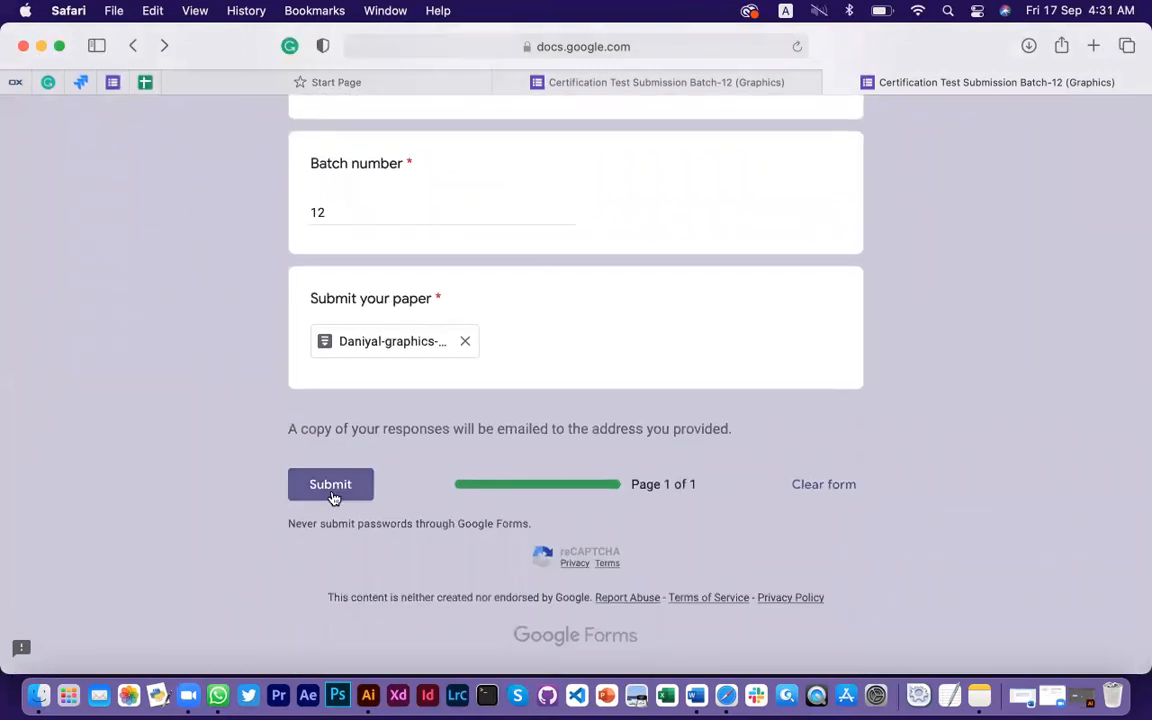
click(334, 496)
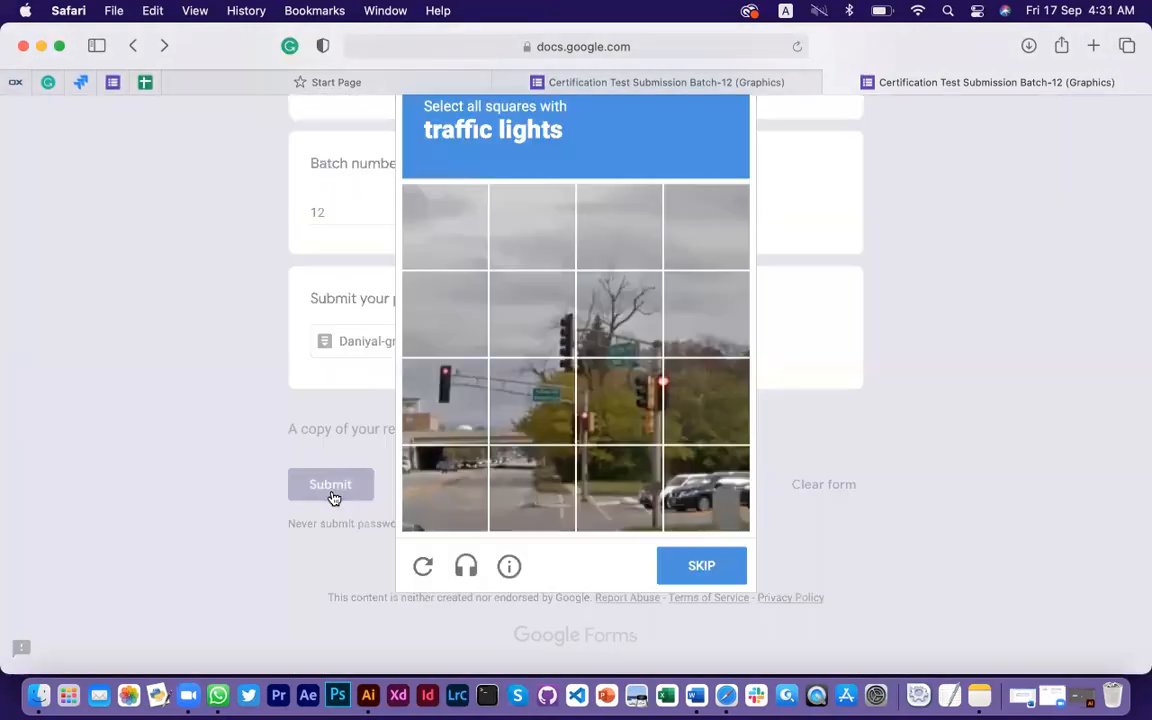
Select all traffic-light squares in the reCAPTCHA and verify to finish submitting
click(472, 425)
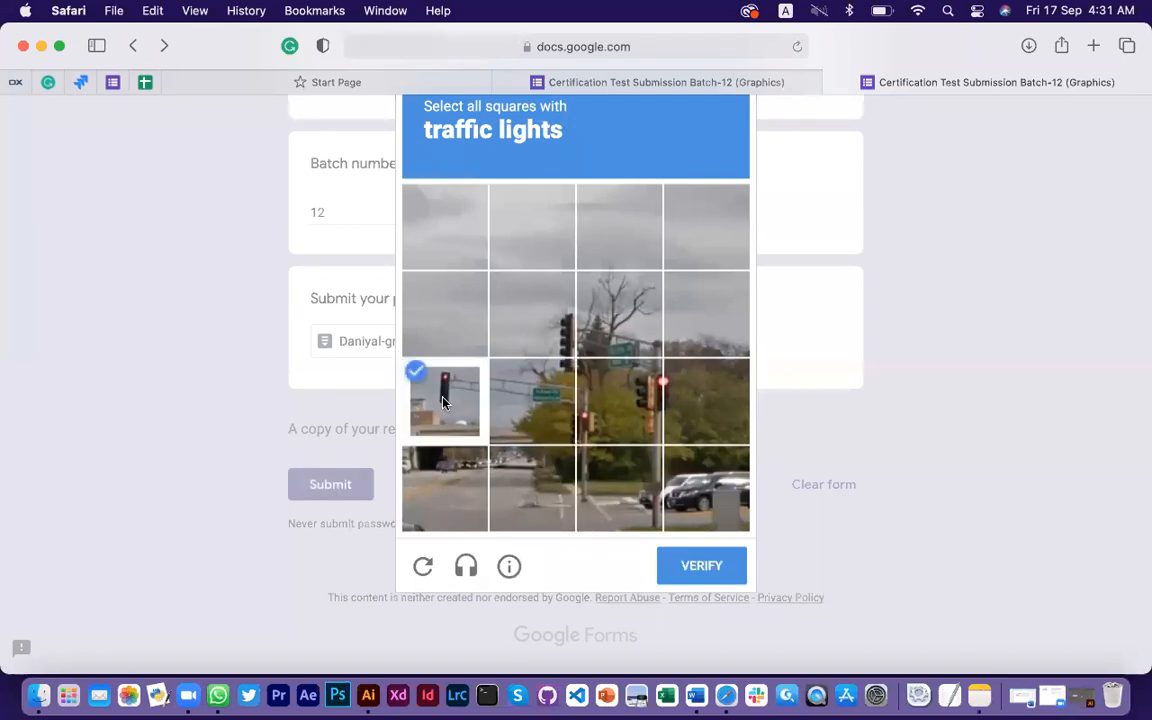
click(548, 316)
click(545, 394)
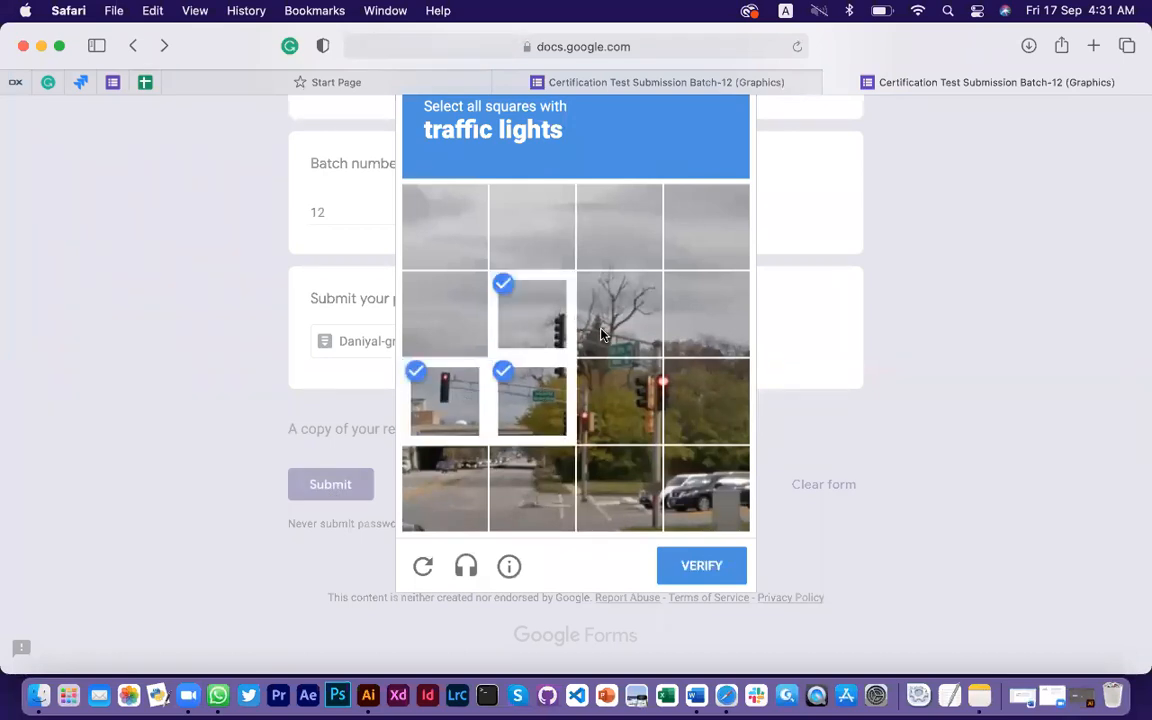
click(638, 388)
click(672, 395)
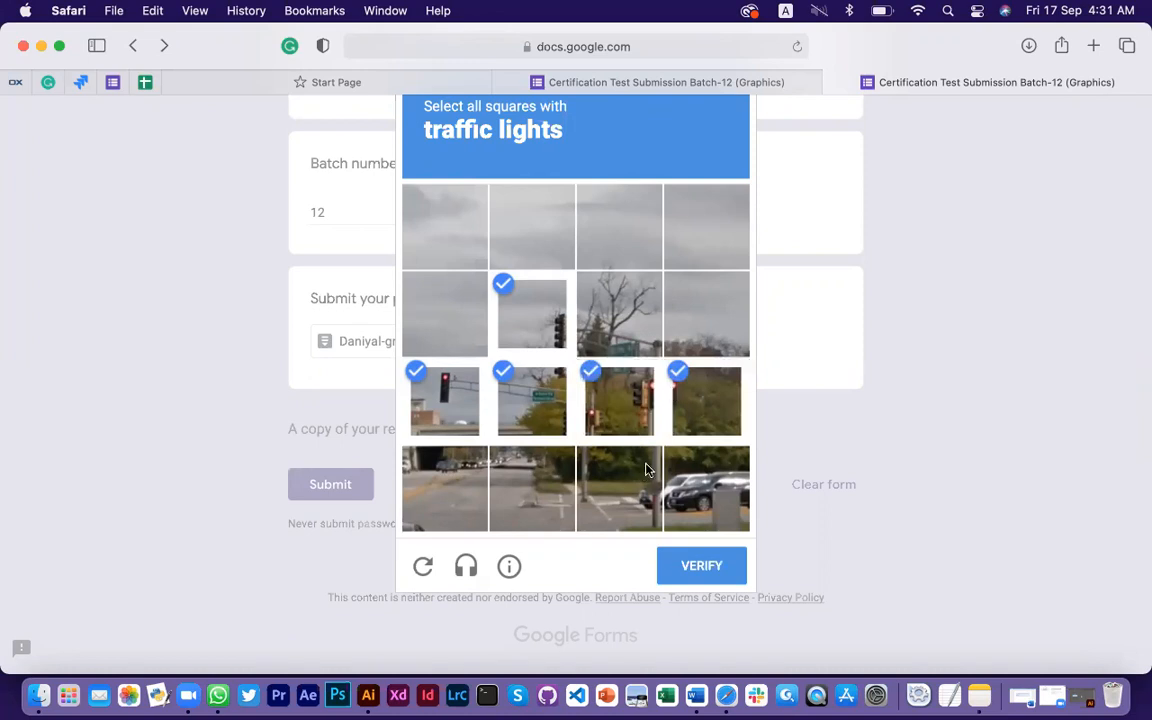
click(702, 566)
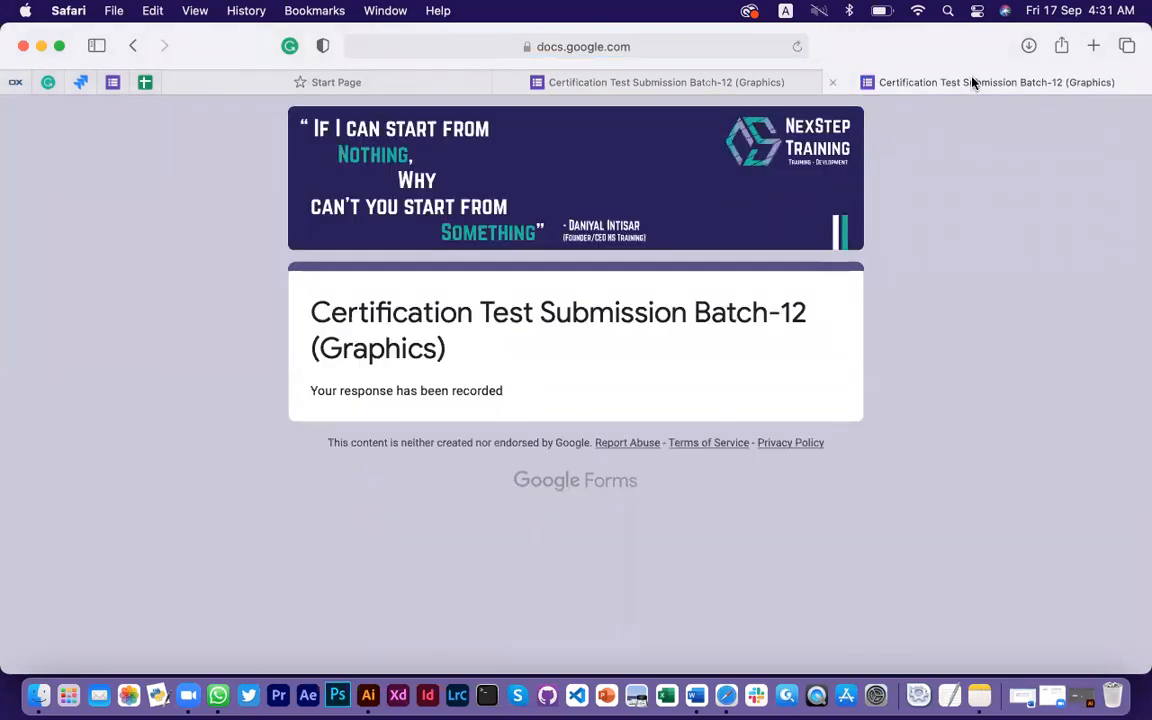
In the other browser tab, go to Gmail via the gm address shortcut
click(779, 82)
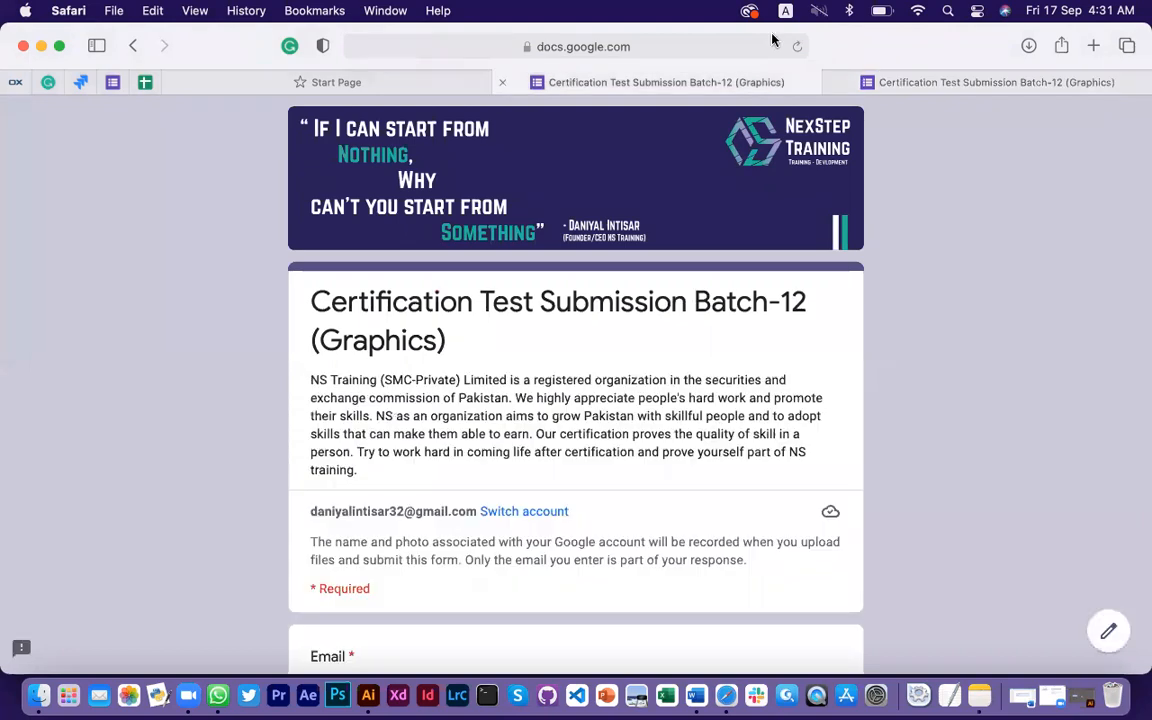
click(773, 44)
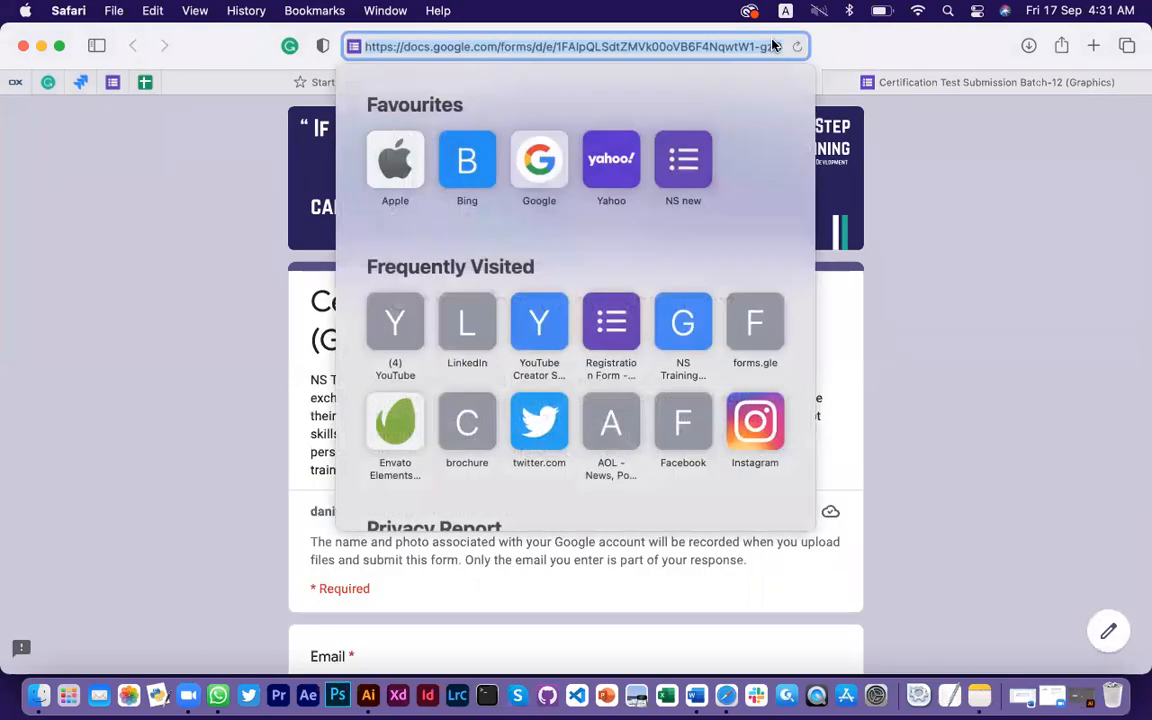
text(gm)
key(Return)
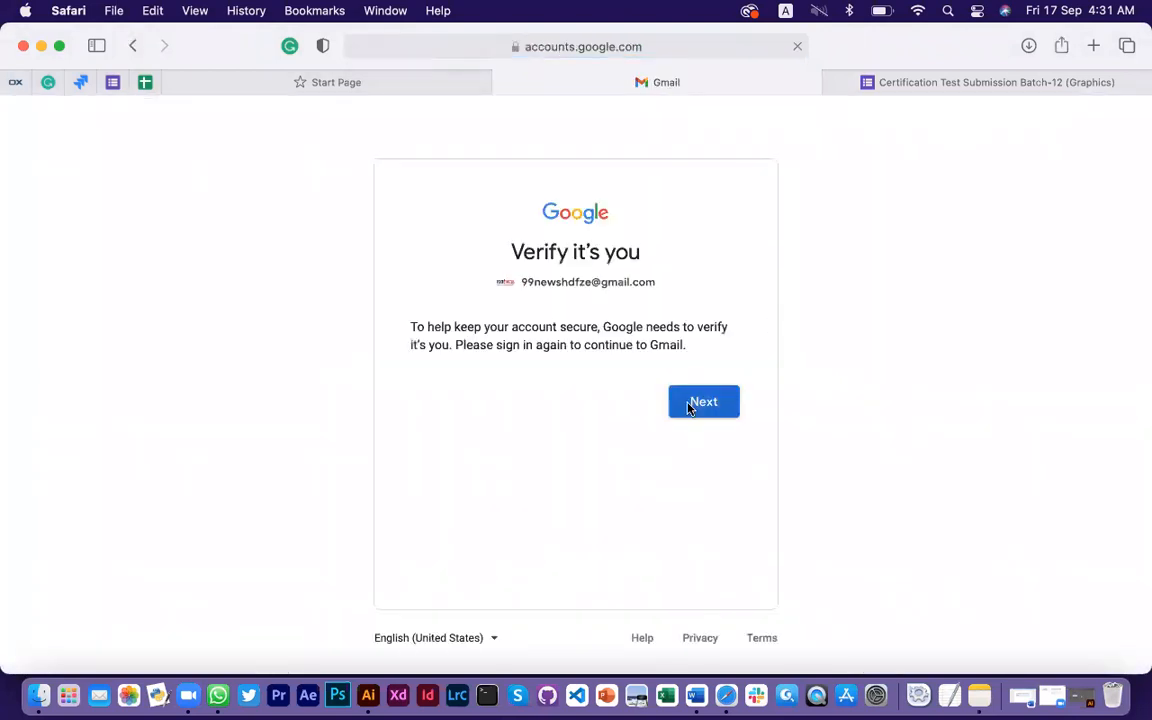
Sign in to Gmail with the graphics training account instead
click(688, 406)
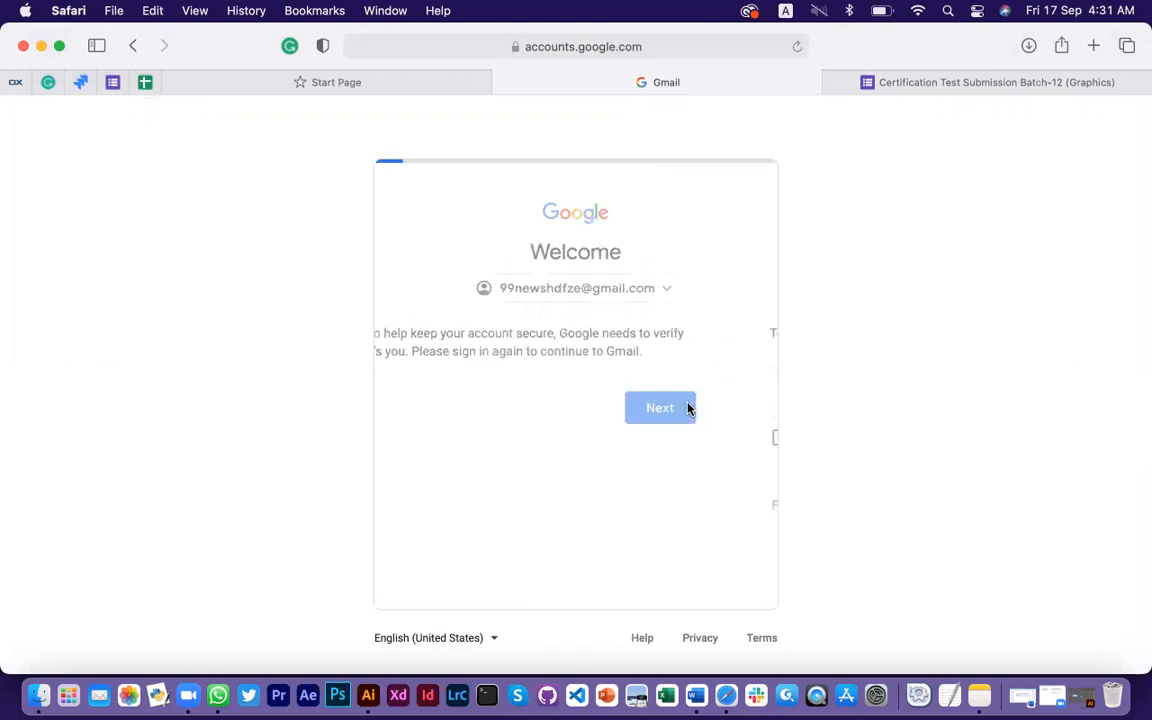
click(589, 293)
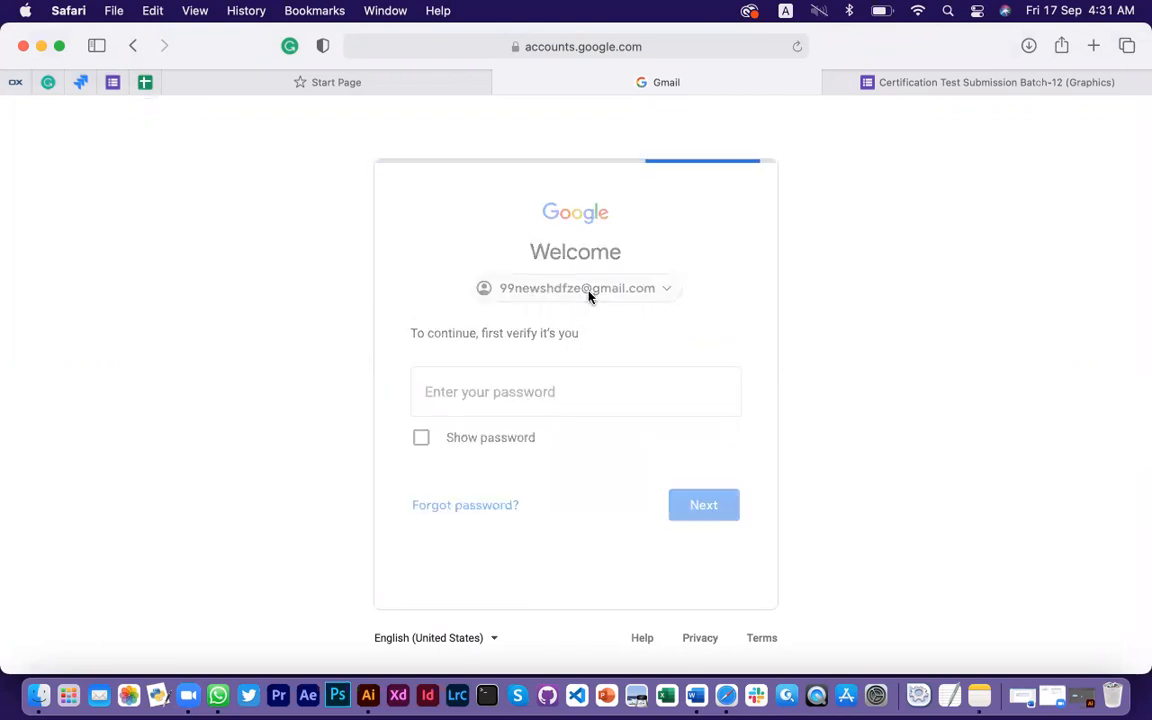
scroll(540, 532, down, 1)
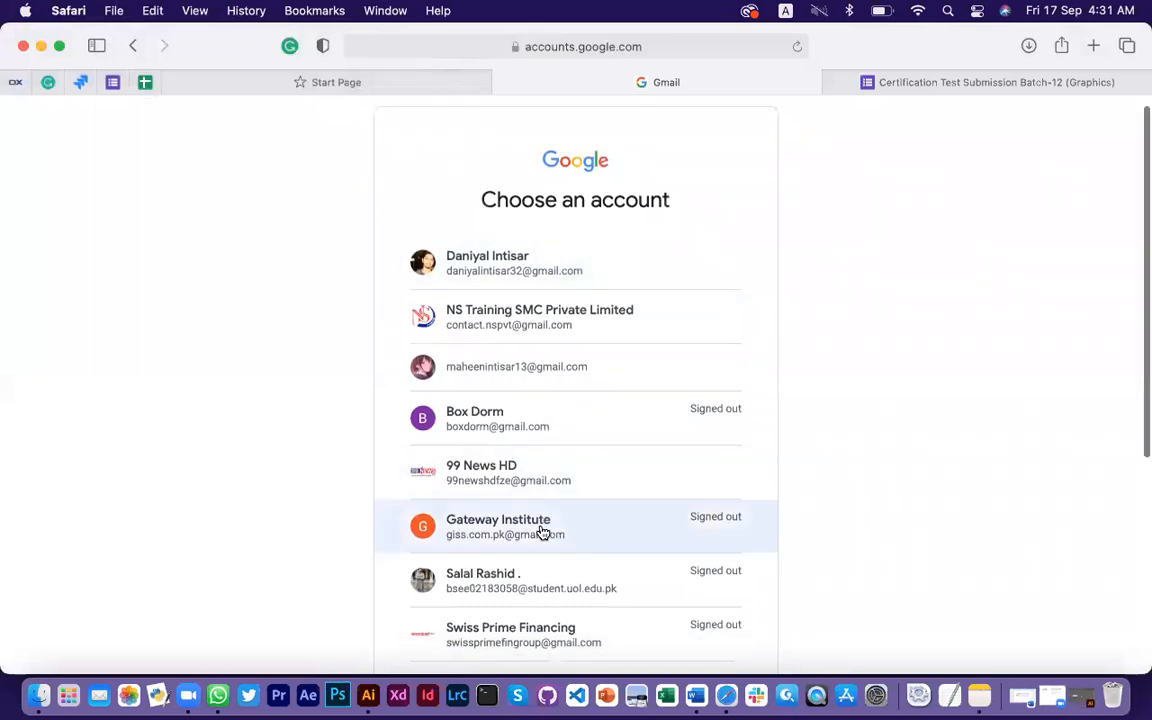
scroll(540, 532, down, 5)
click(521, 569)
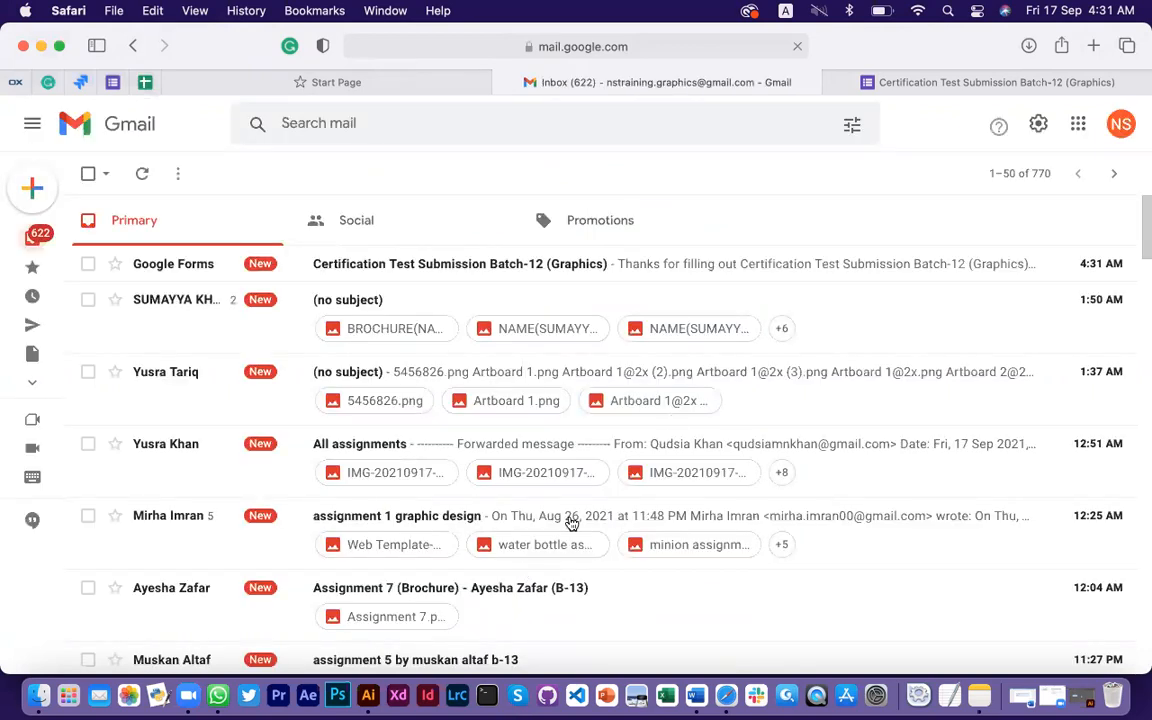
Open the Google Forms confirmation email and scroll through the submitted answers
click(776, 271)
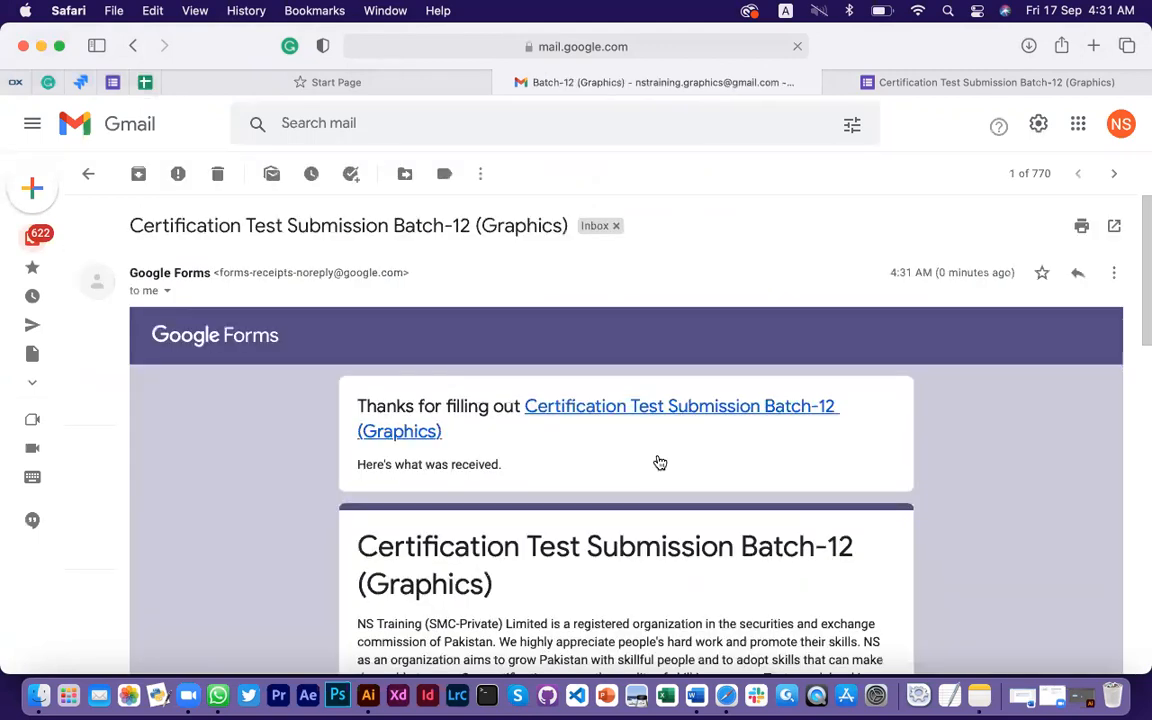
scroll(650, 455, down, 2)
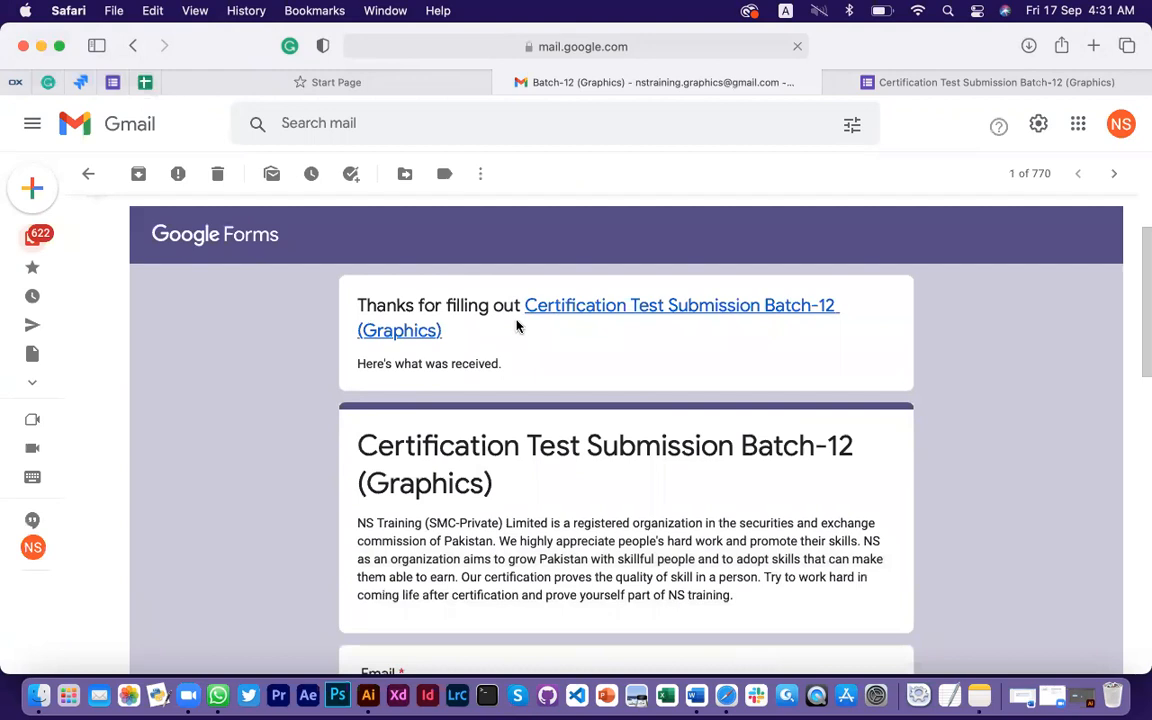
scroll(575, 413, down, 6)
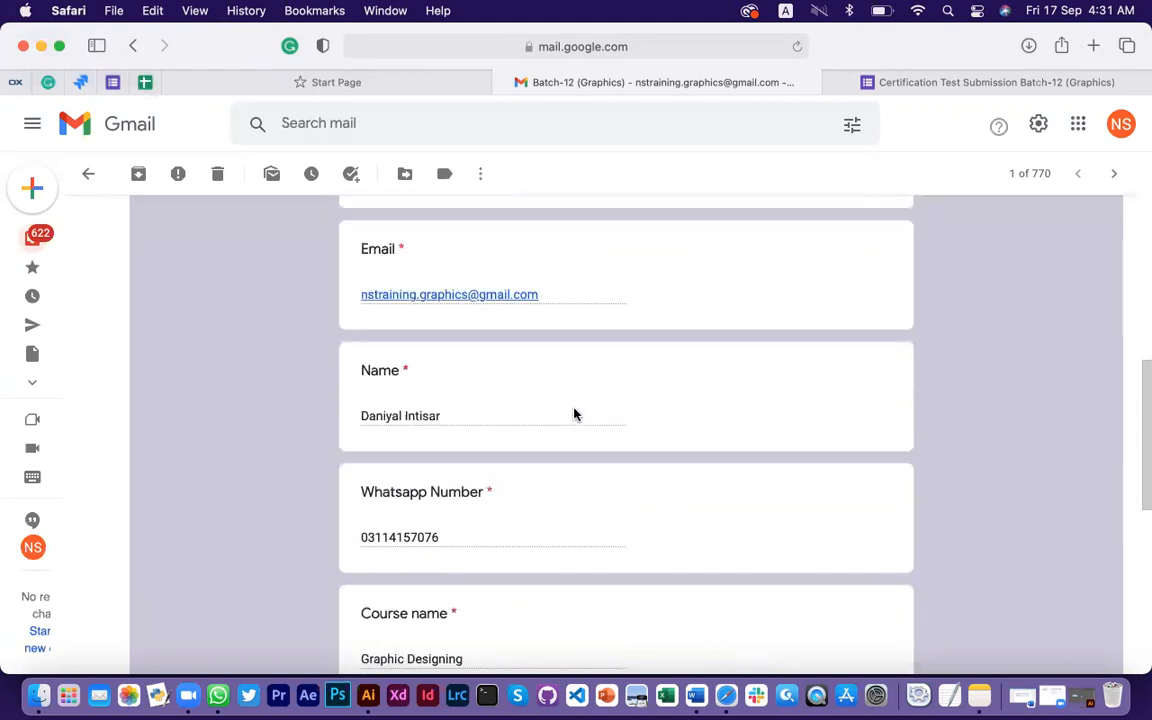
scroll(432, 435, down, 7)
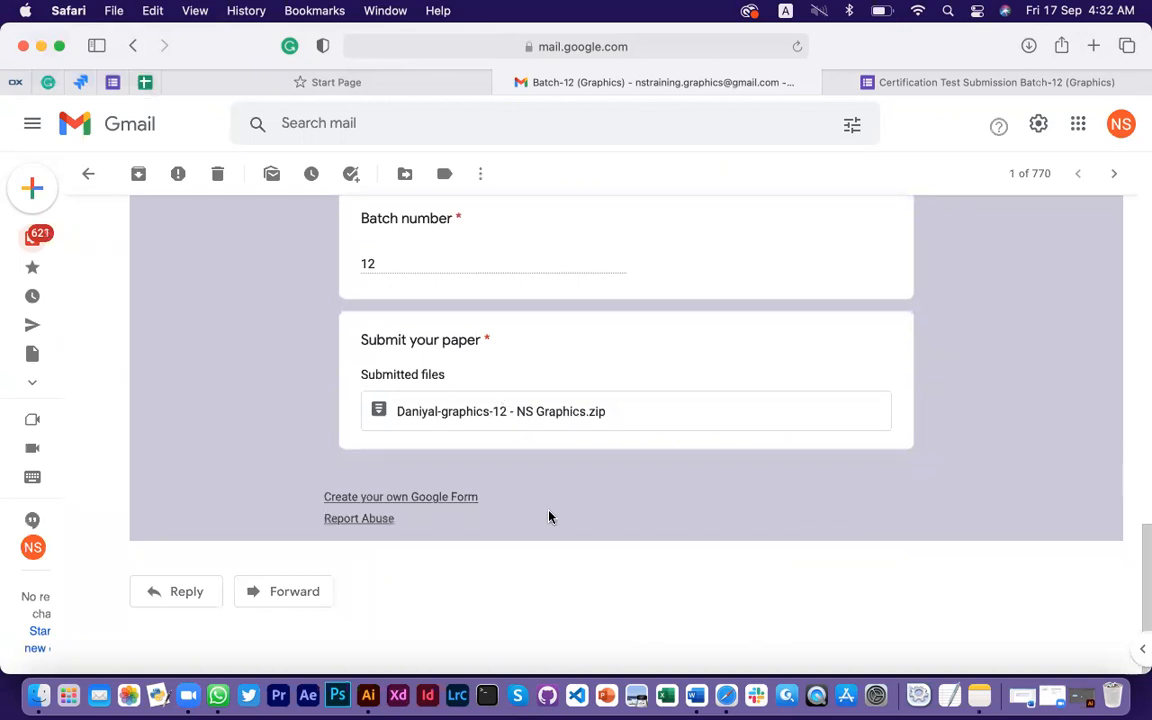
scroll(738, 351, up, 15)
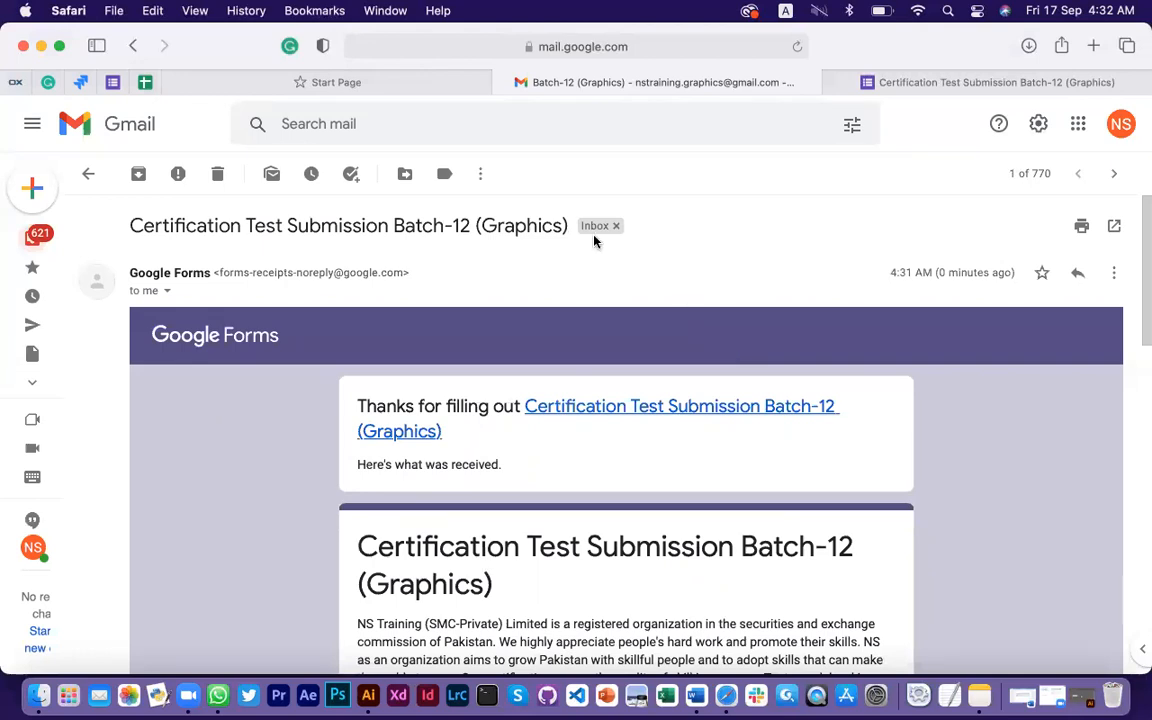
Glance at Safari's Start Page, then return to the confirmation email
mouse_move(452, 95)
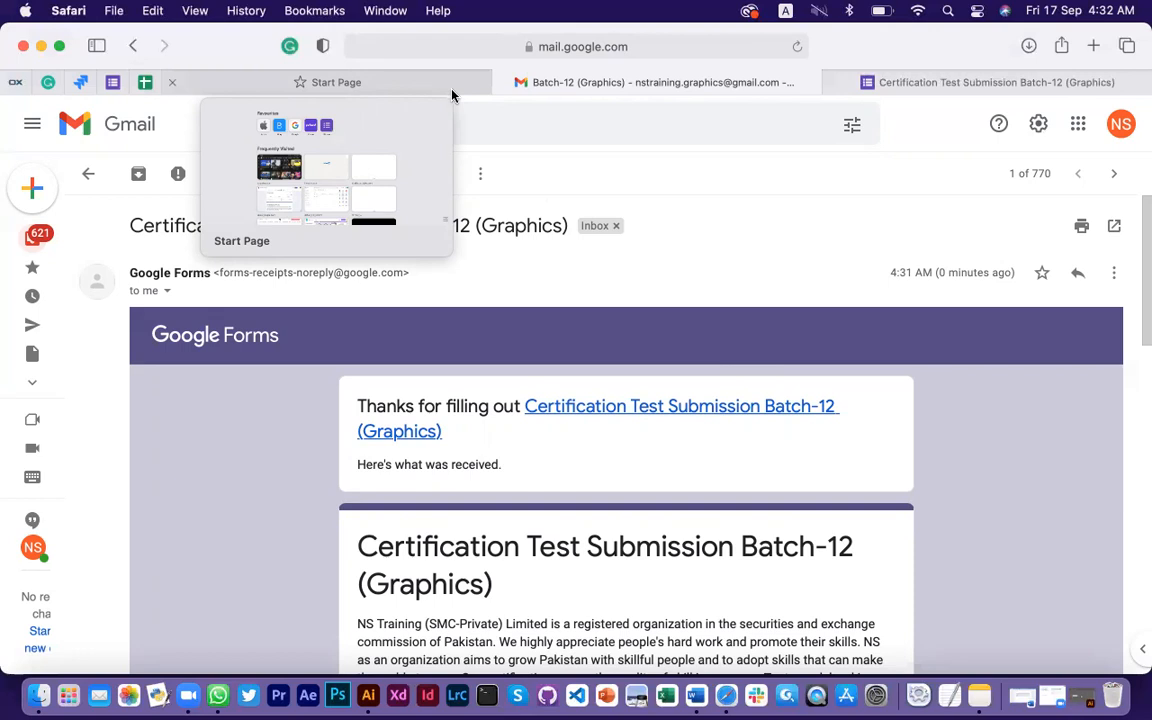
click(488, 80)
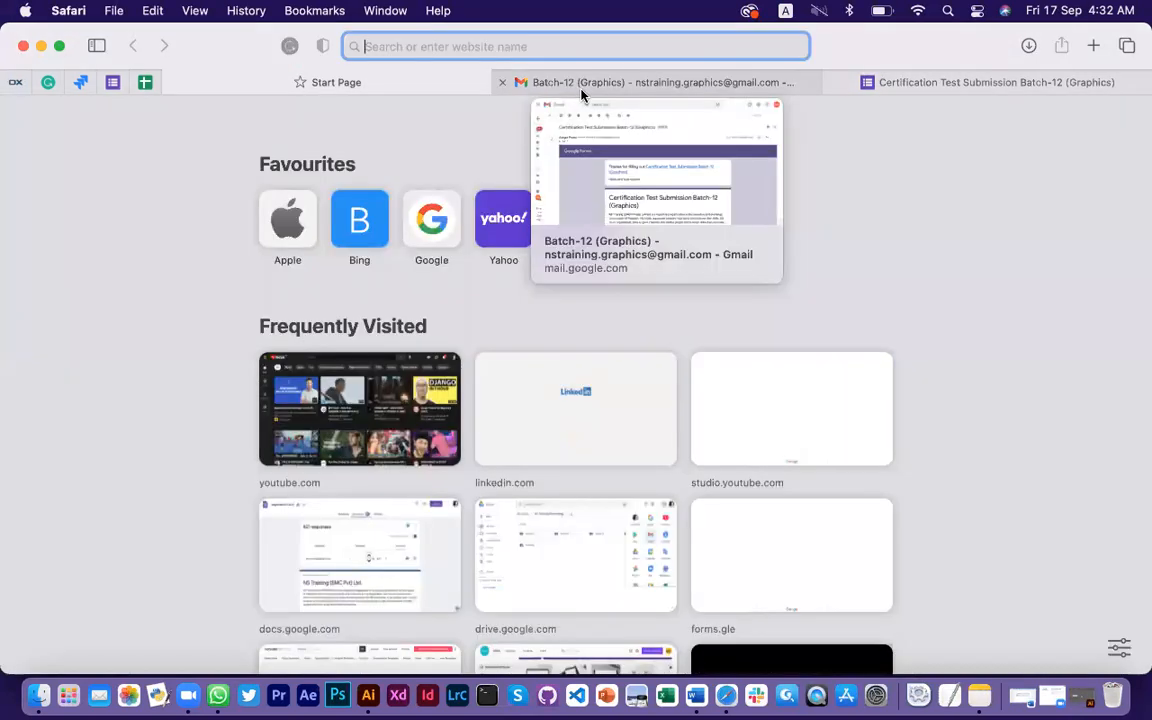
click(582, 92)
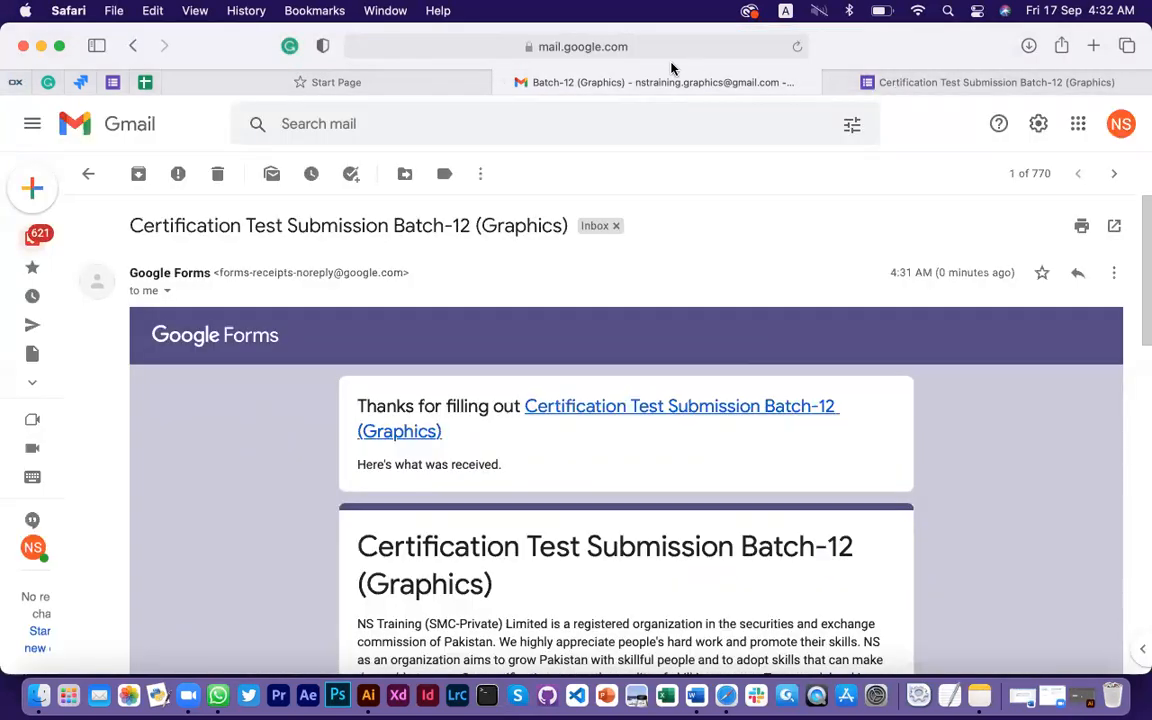